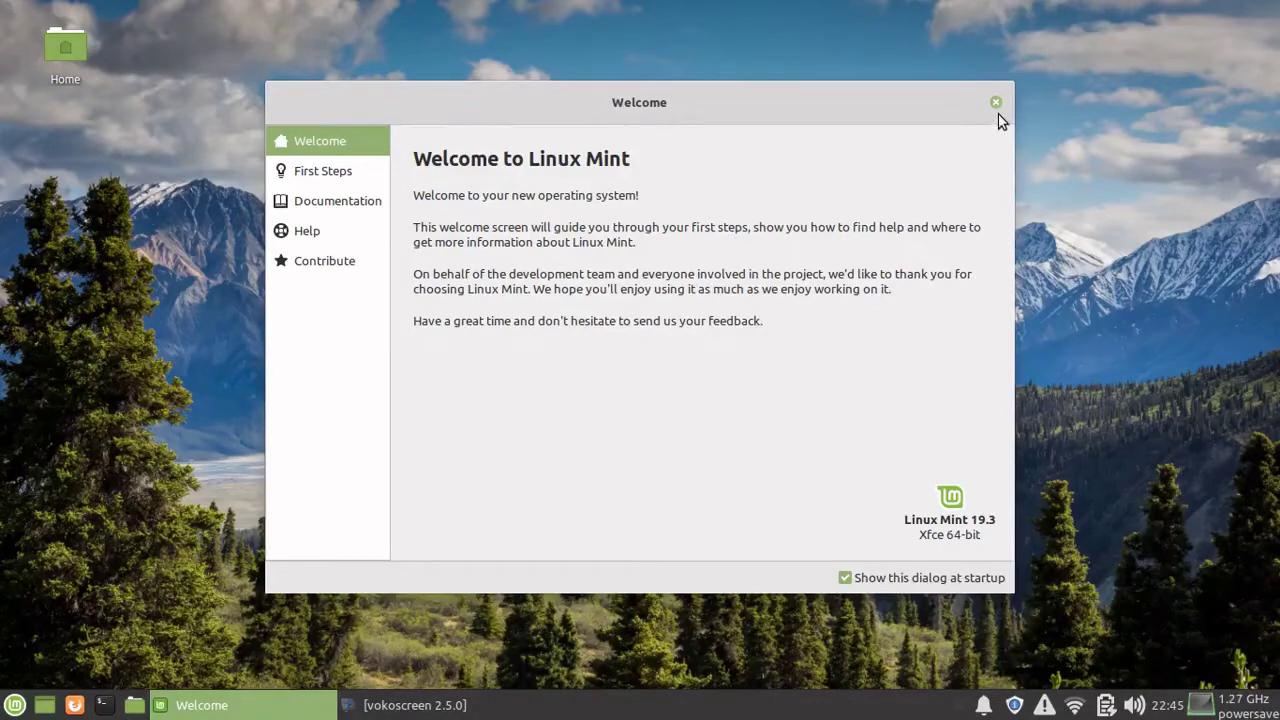
# - Close the Linux Mint Welcome window
pyautogui.click(997, 105)
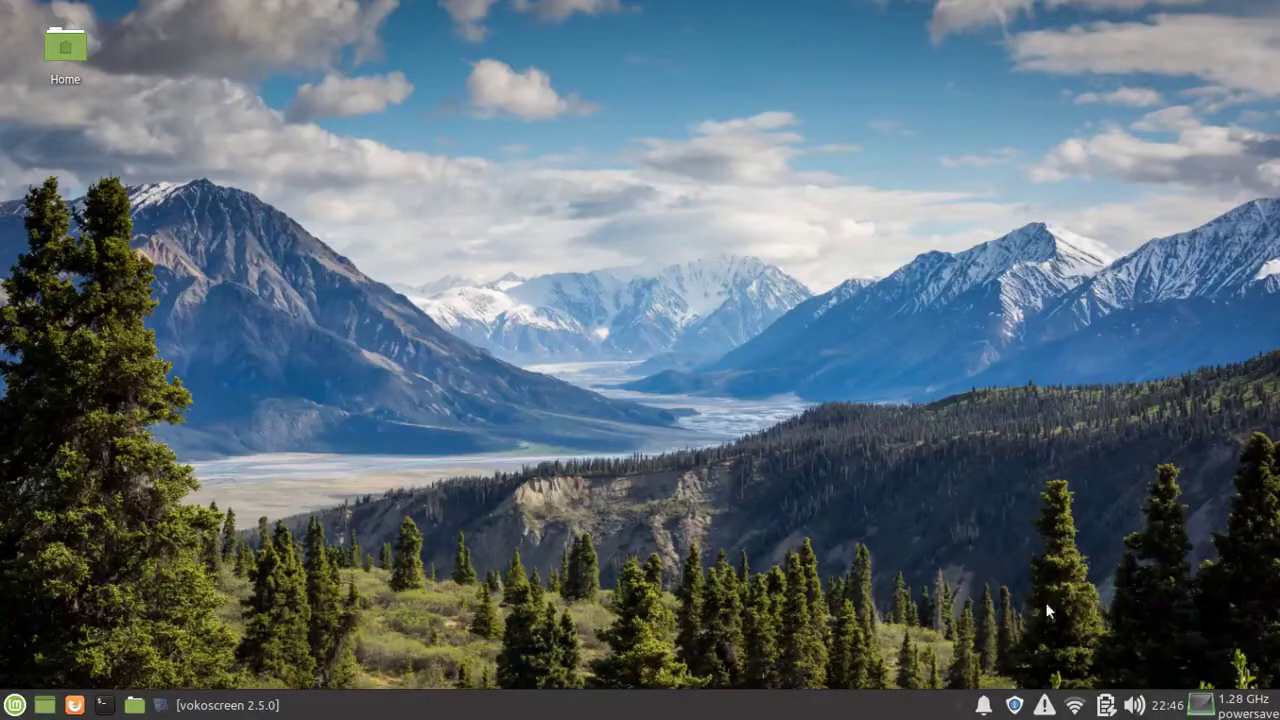
# - Examine the Wi-Fi network options, the battery and brightness options, and the sound volume controls, closing each one again
pyautogui.click(1074, 708)
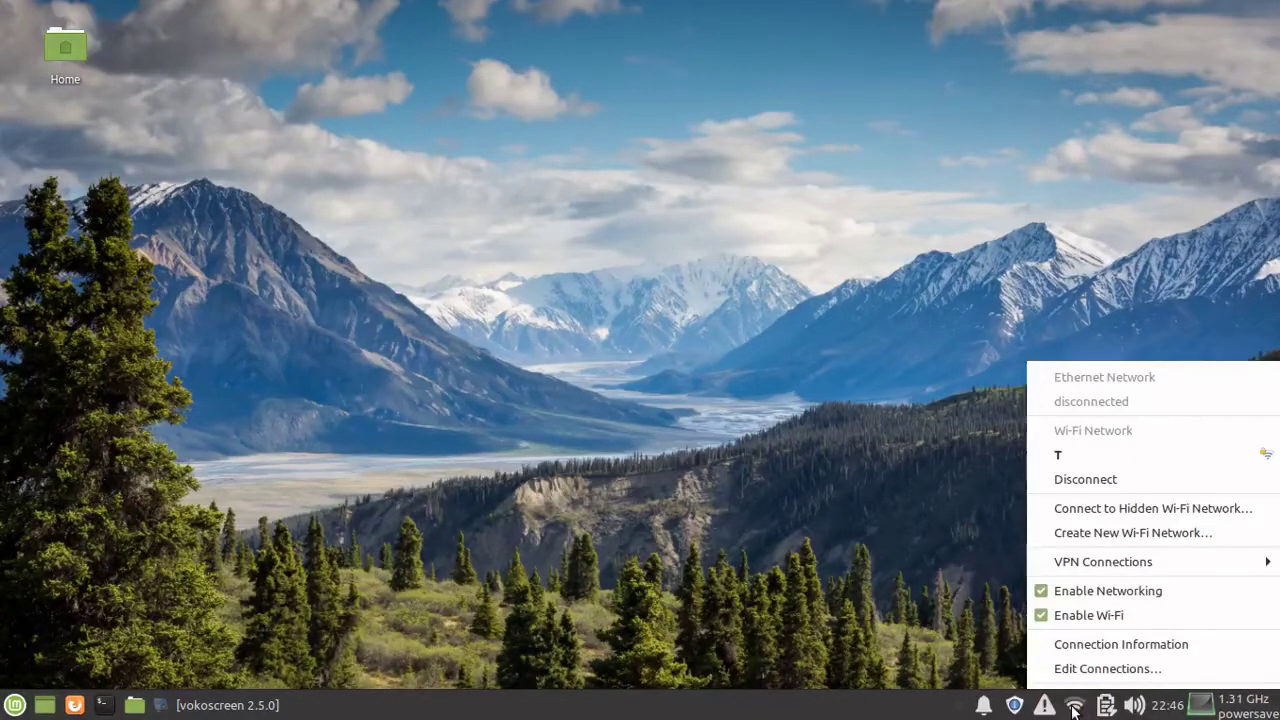
pyautogui.click(920, 532)
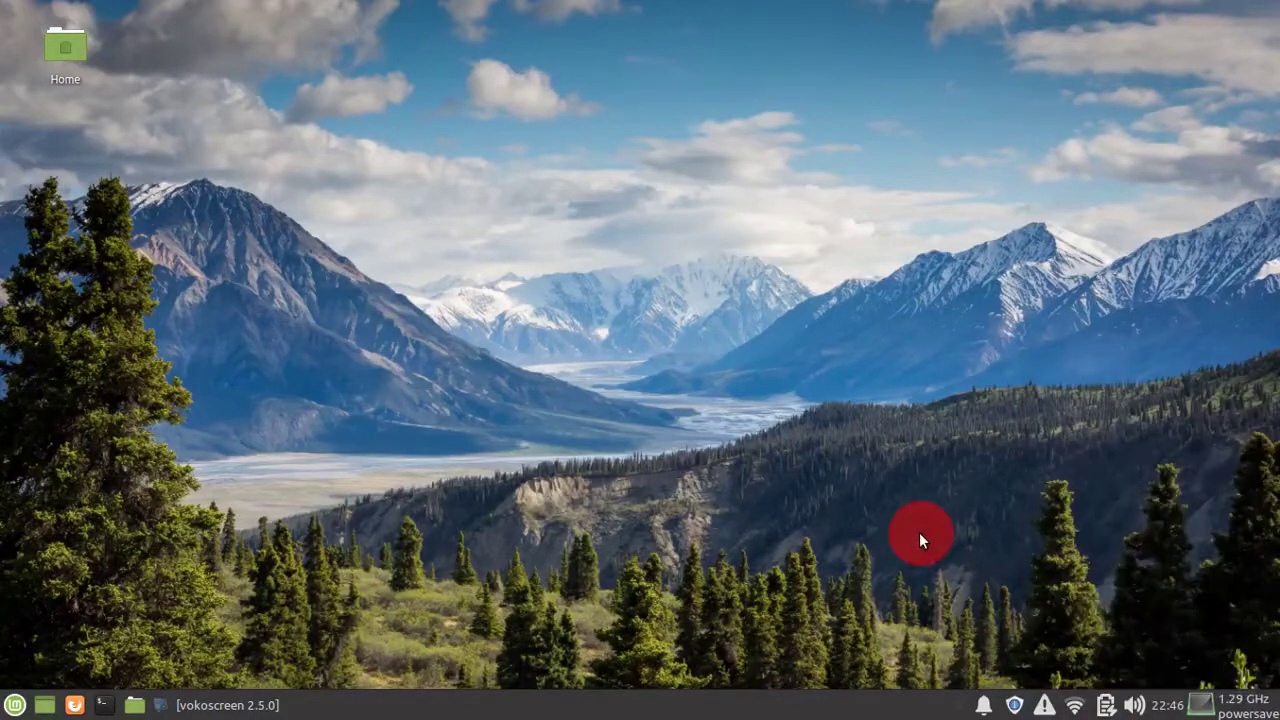
pyautogui.click(1106, 706)
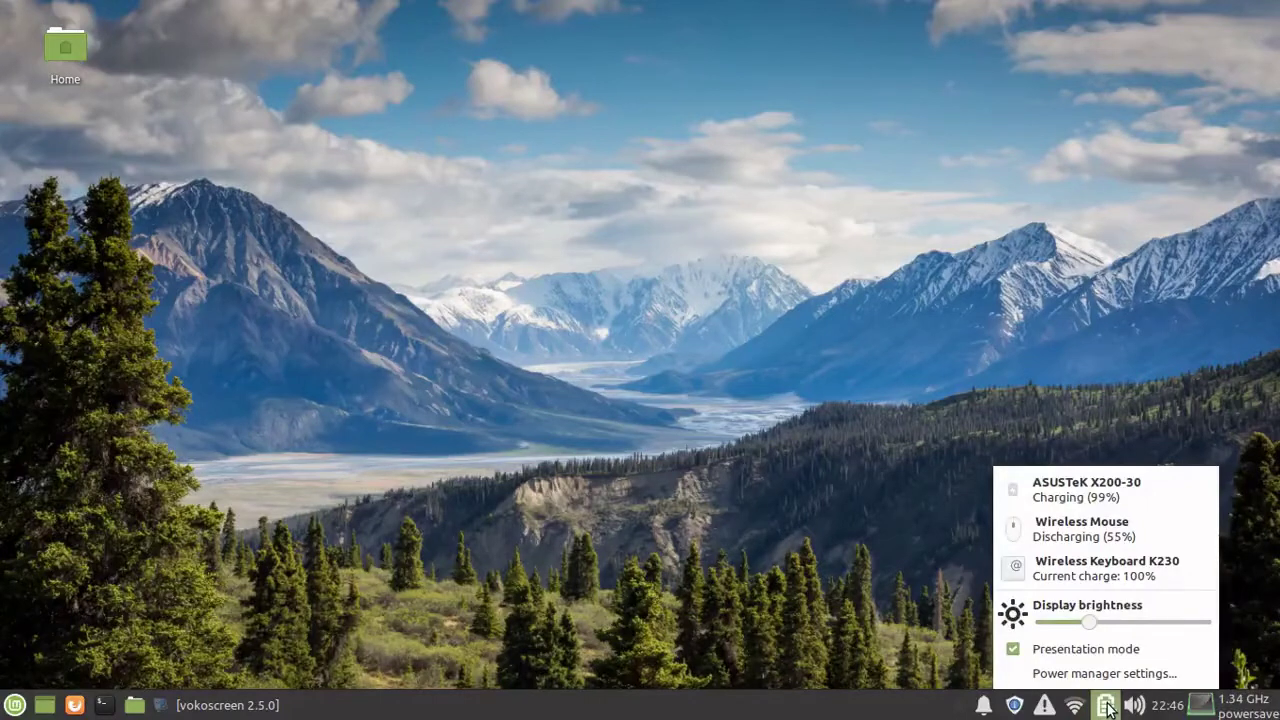
pyautogui.click(1106, 706)
pyautogui.click(1136, 706)
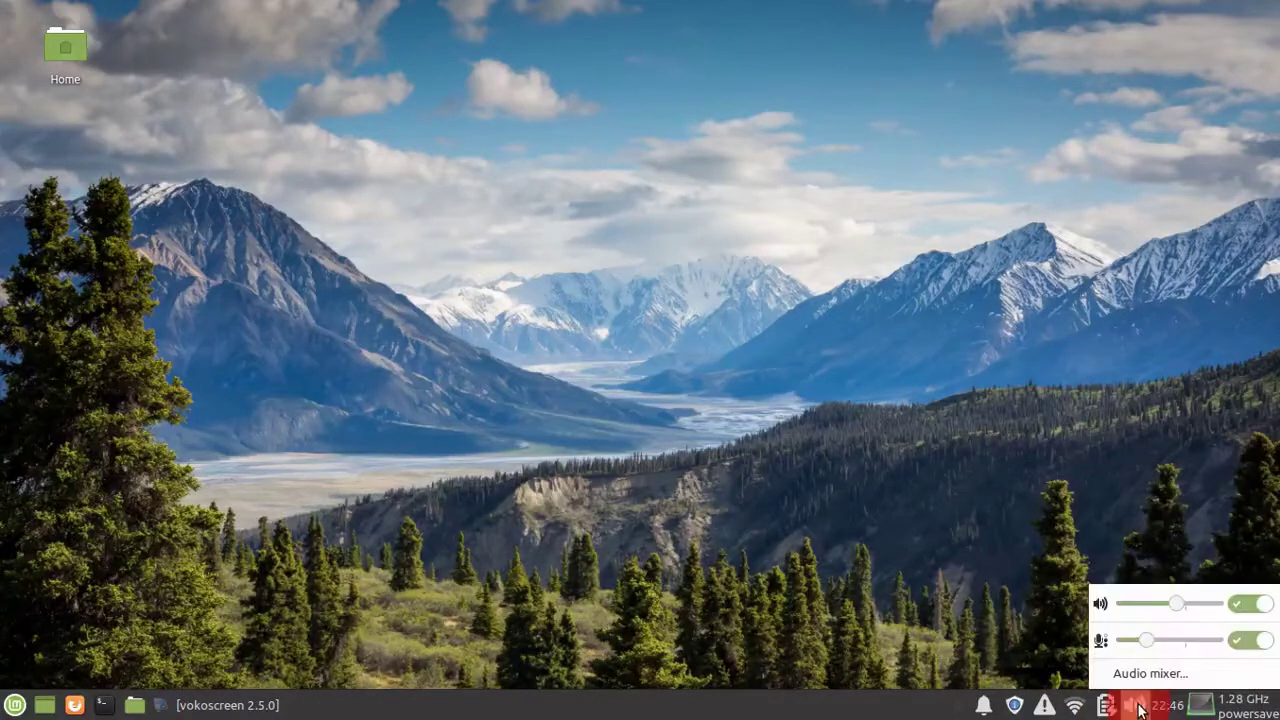
pyautogui.click(1138, 707)
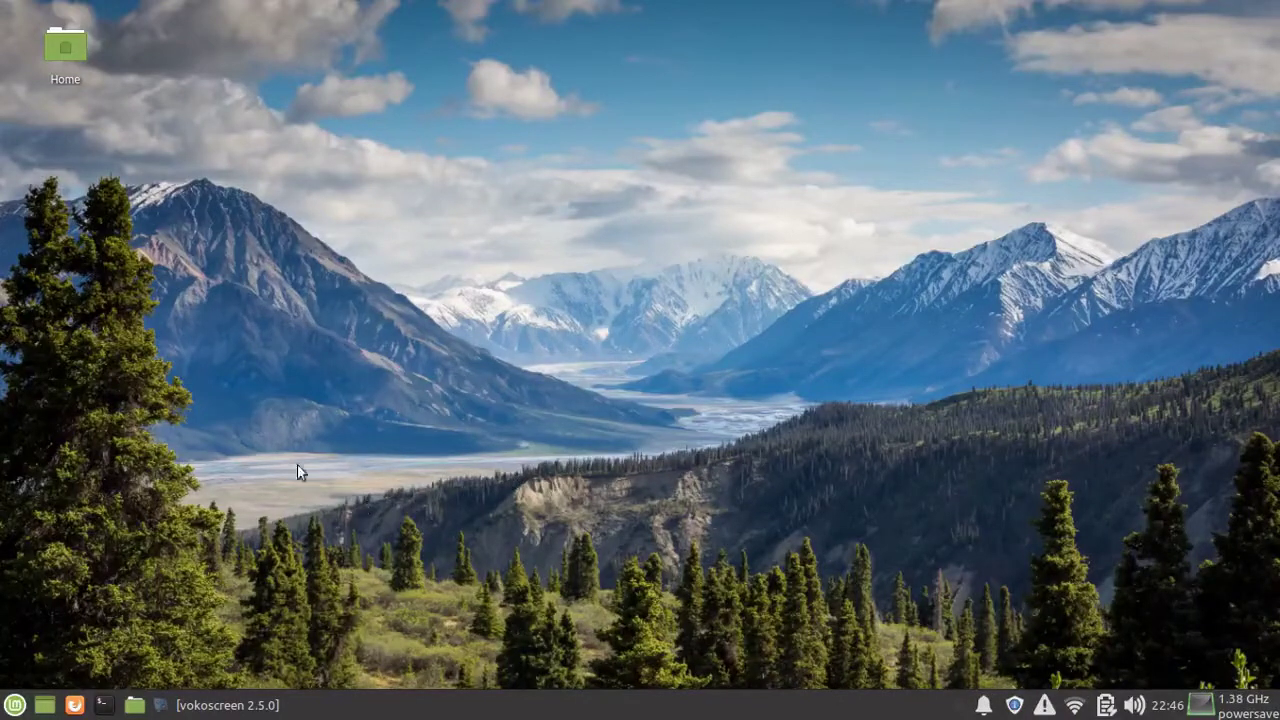
# - Look through the System and Settings application categories, and open the Display settings to view them before closing the window
pyautogui.click(15, 706)
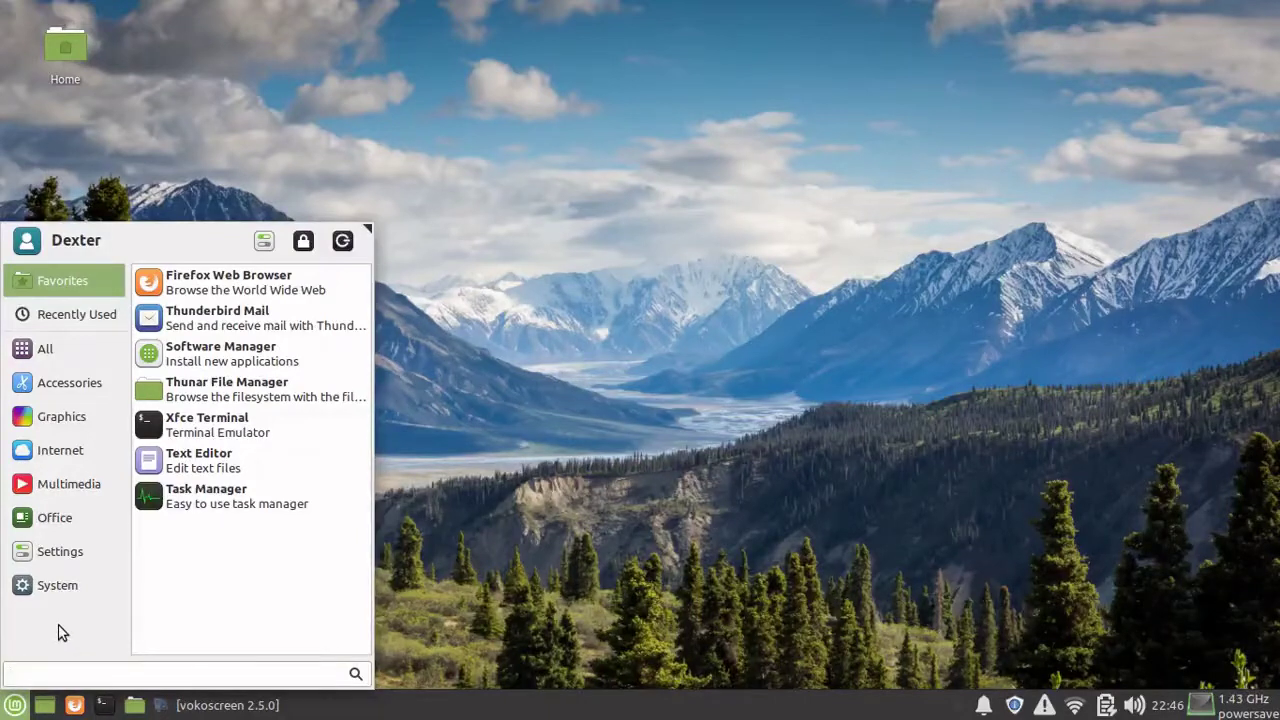
pyautogui.click(71, 589)
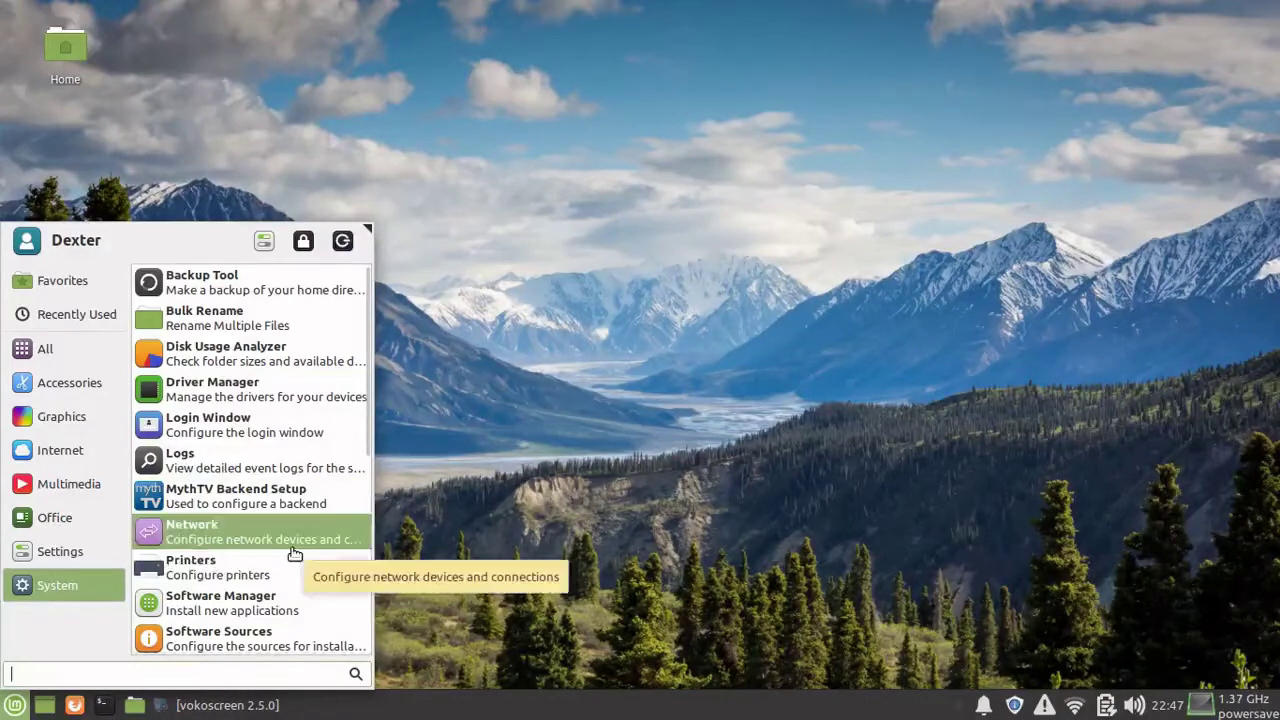
pyautogui.click(156, 602)
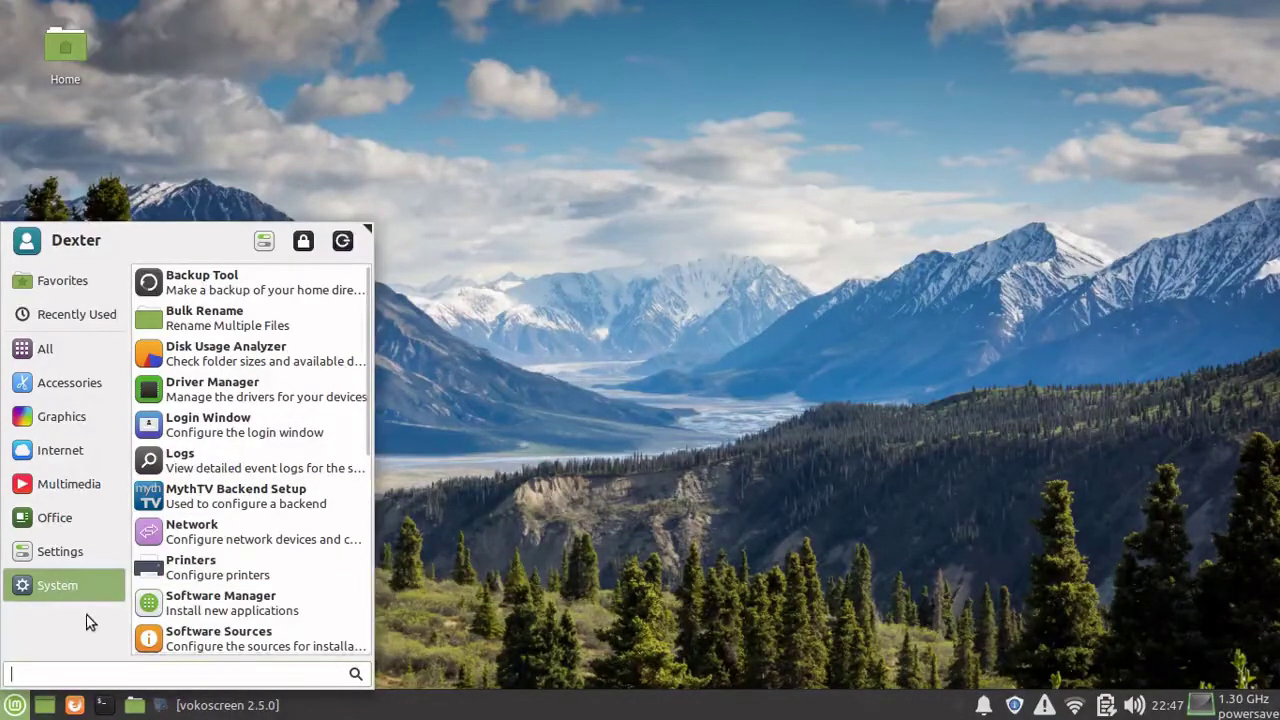
pyautogui.click(63, 556)
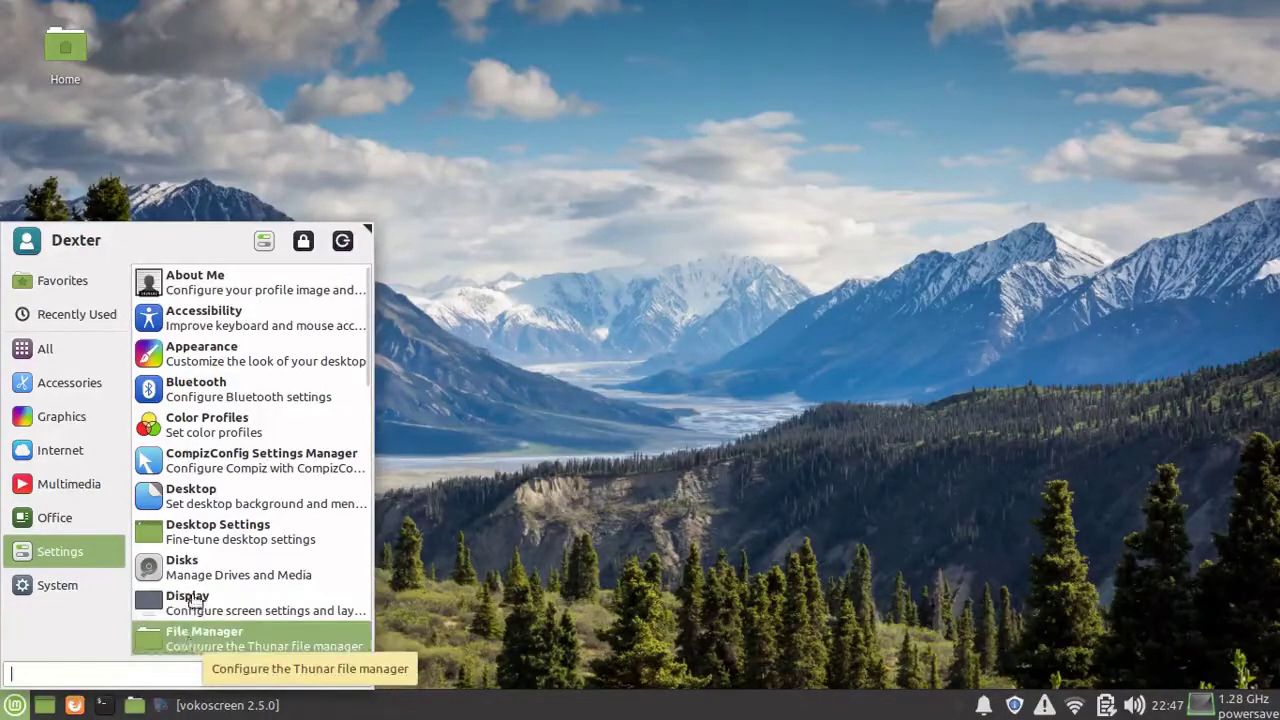
pyautogui.scroll(-4, 243, 520)
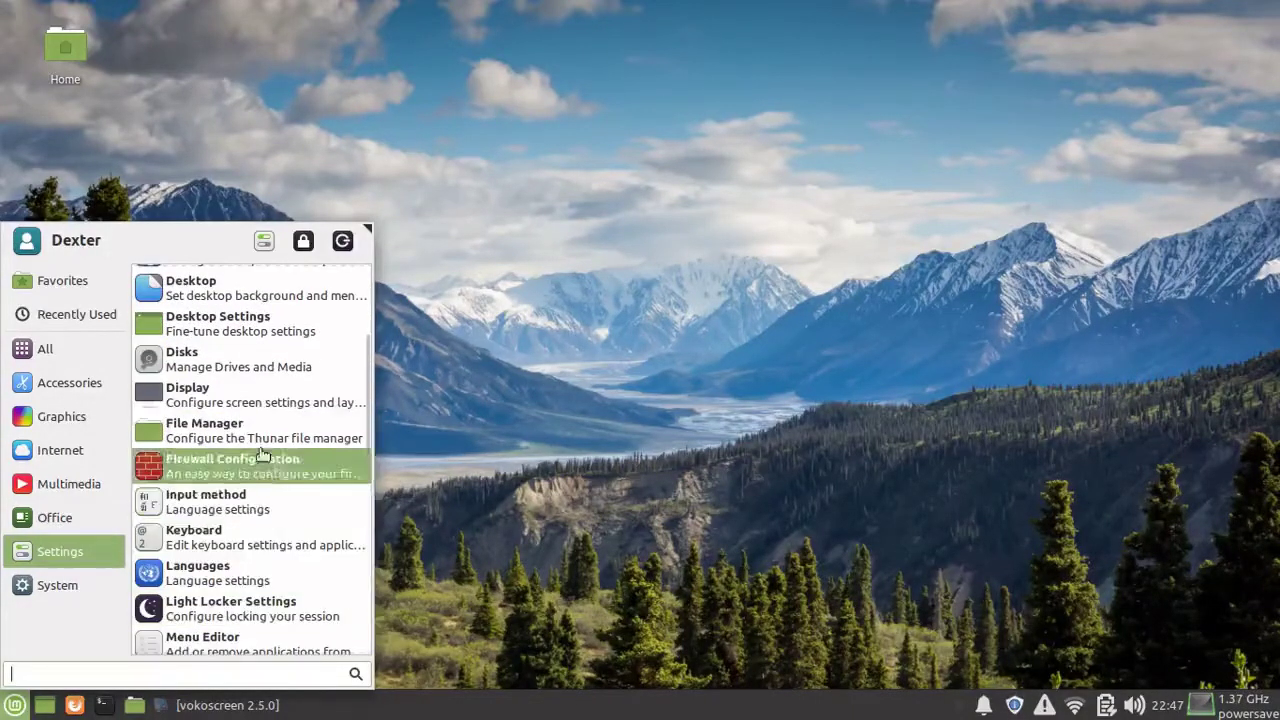
pyautogui.click(266, 398)
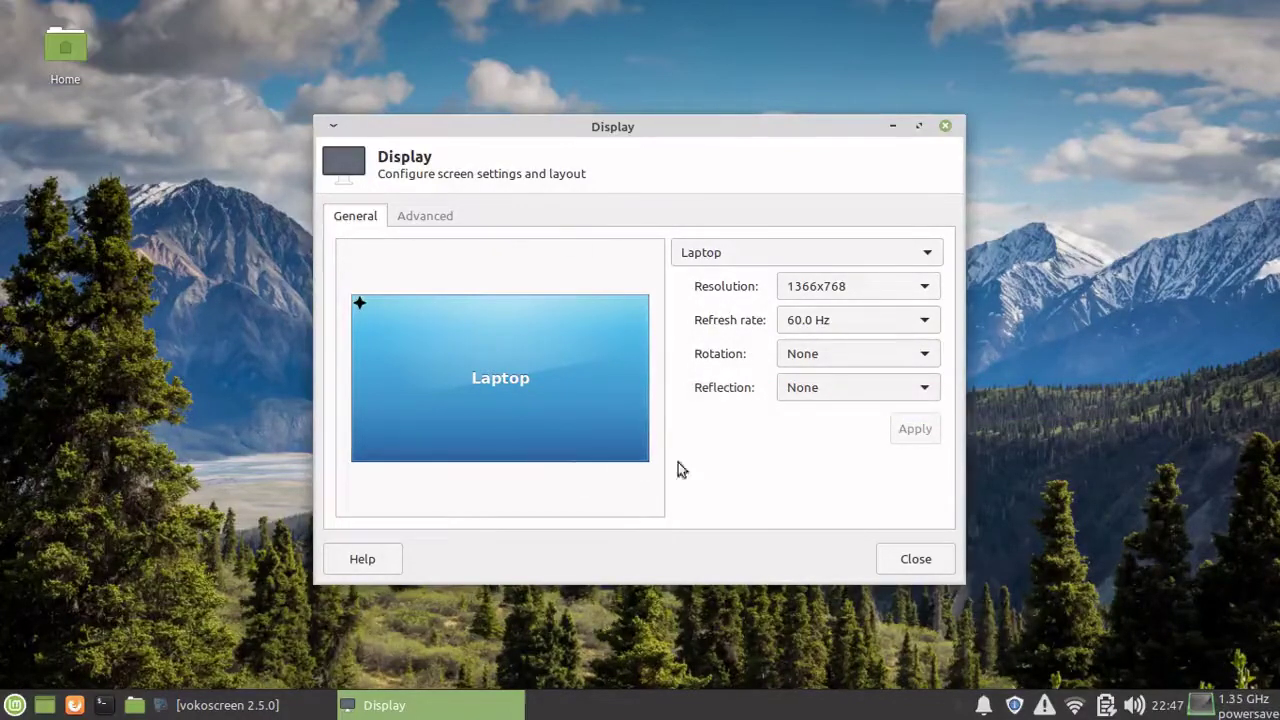
pyautogui.click(899, 563)
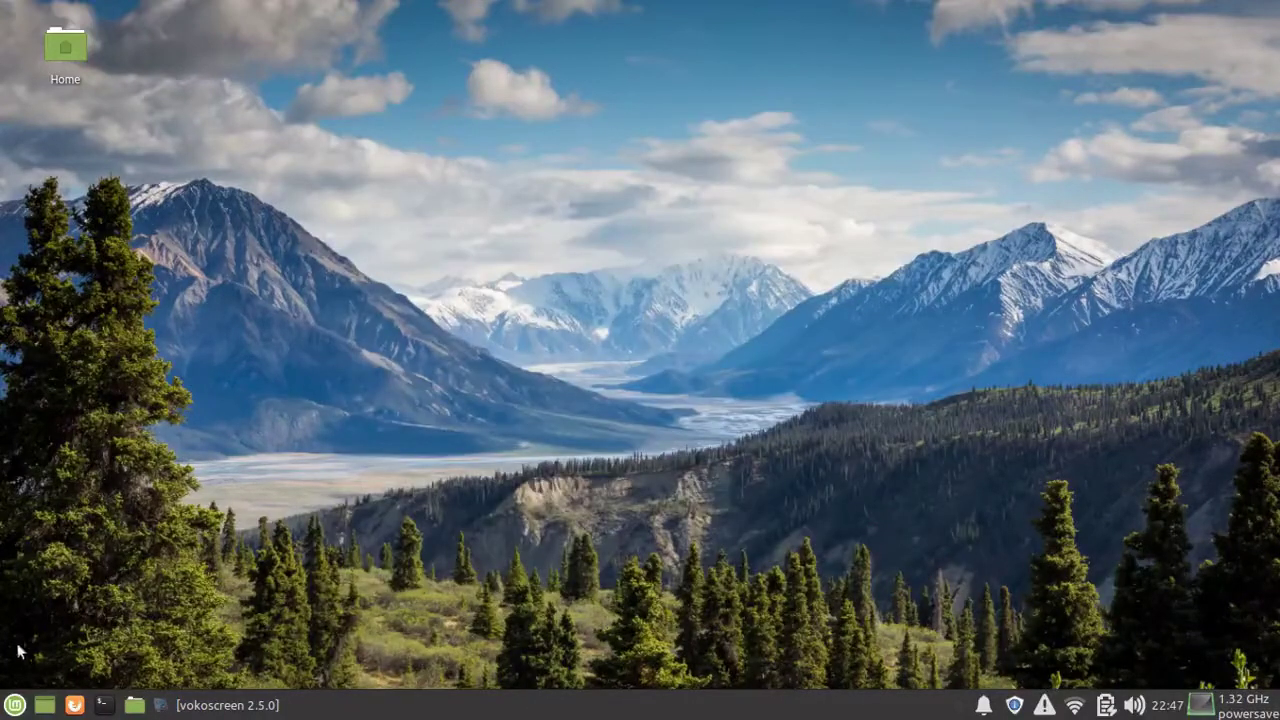
# - Browse the applications in the Office, Multimedia, Internet, Graphics and Accessories categories, going through the whole Accessories list
pyautogui.click(10, 705)
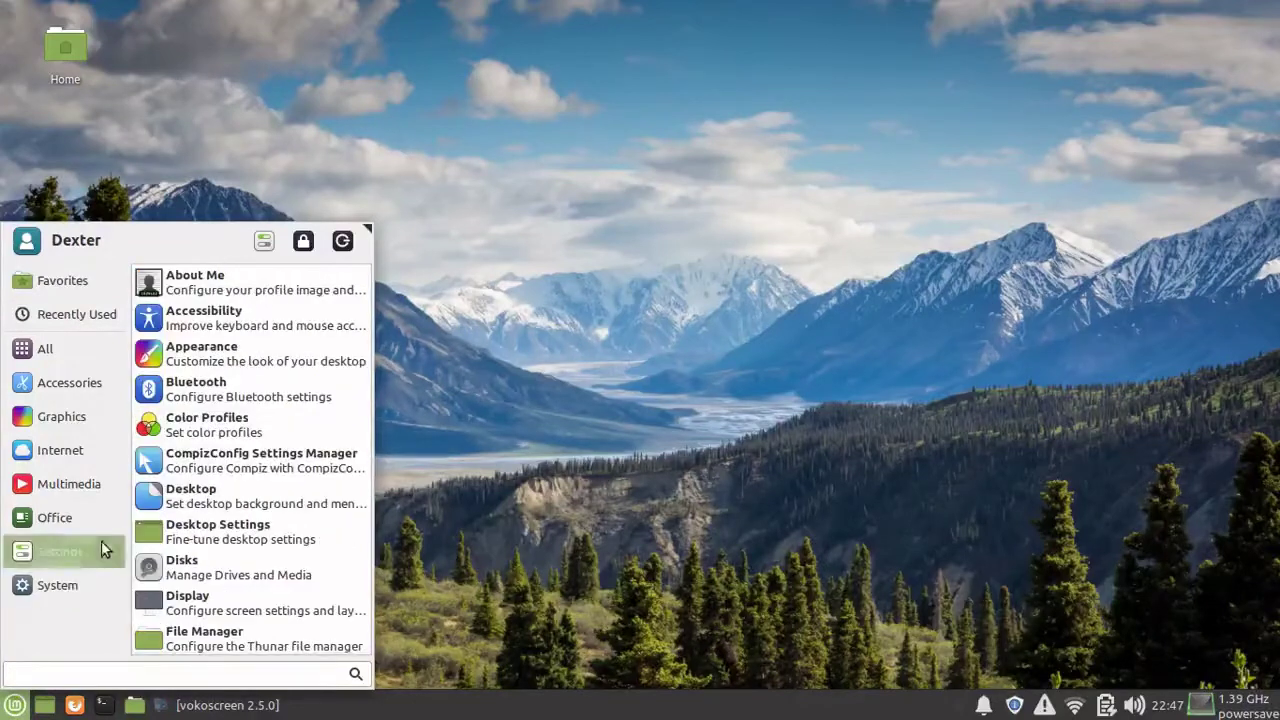
pyautogui.moveTo(57, 521)
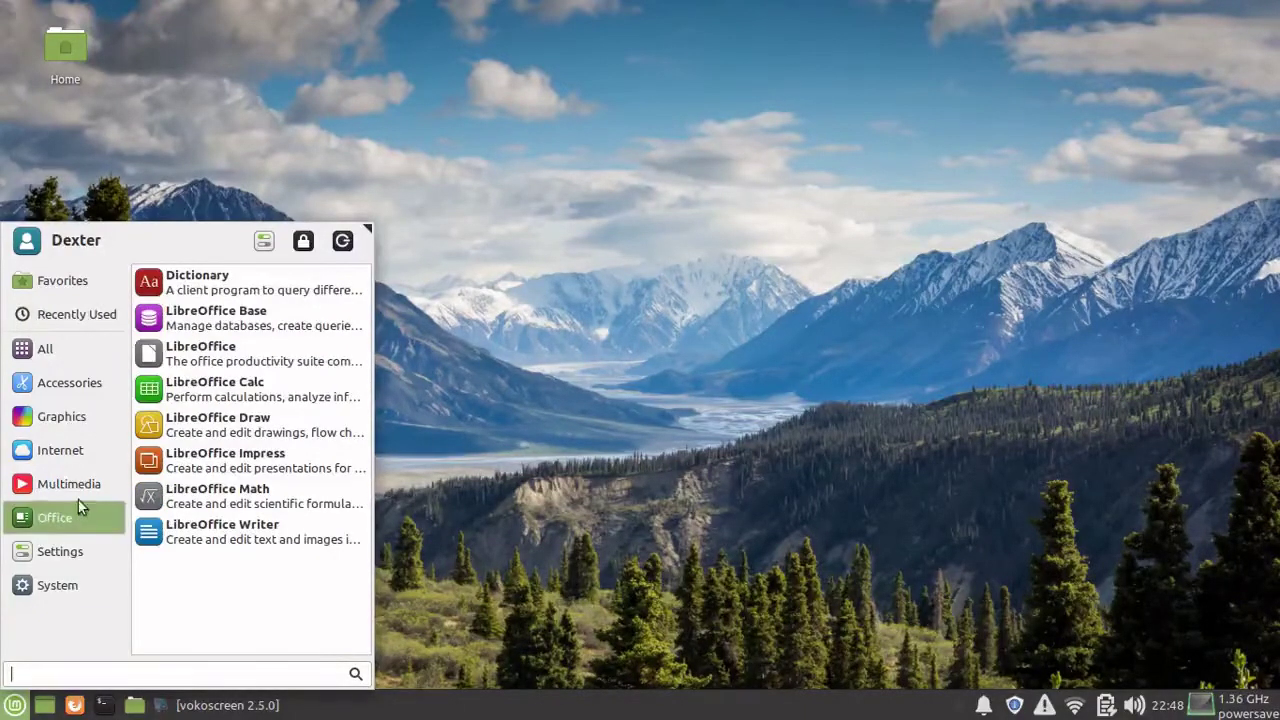
pyautogui.moveTo(73, 483)
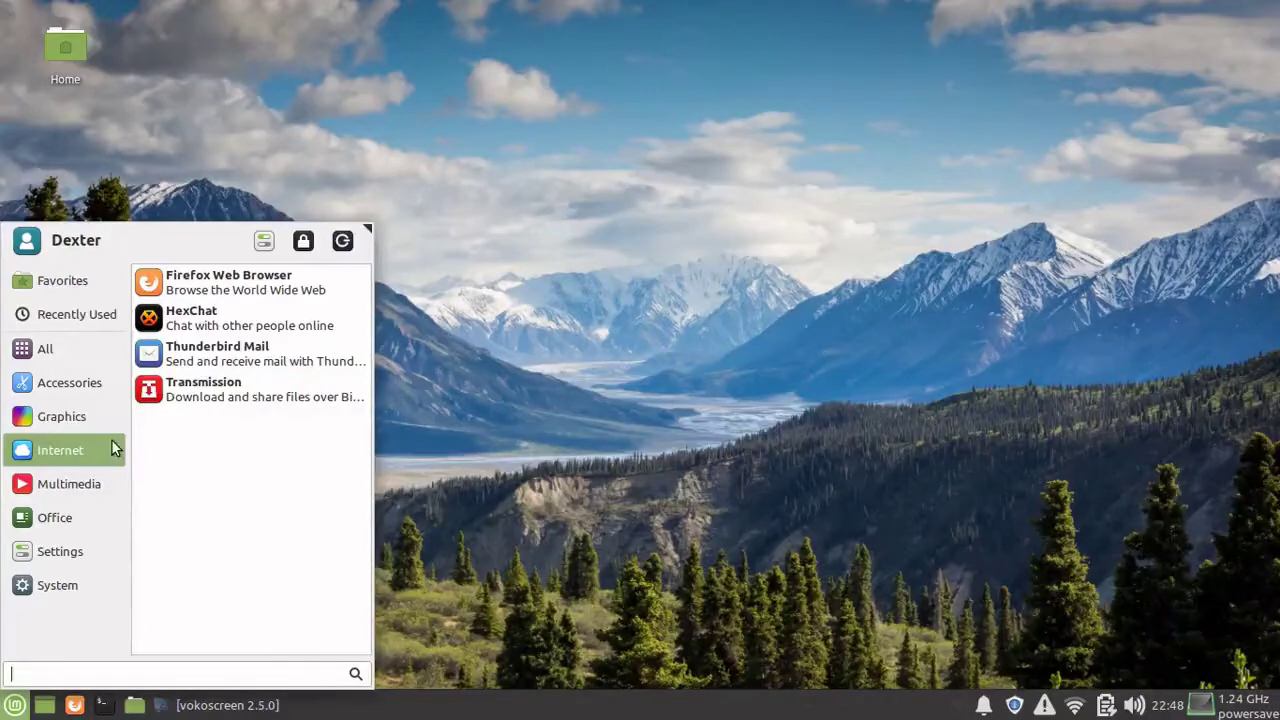
pyautogui.moveTo(89, 414)
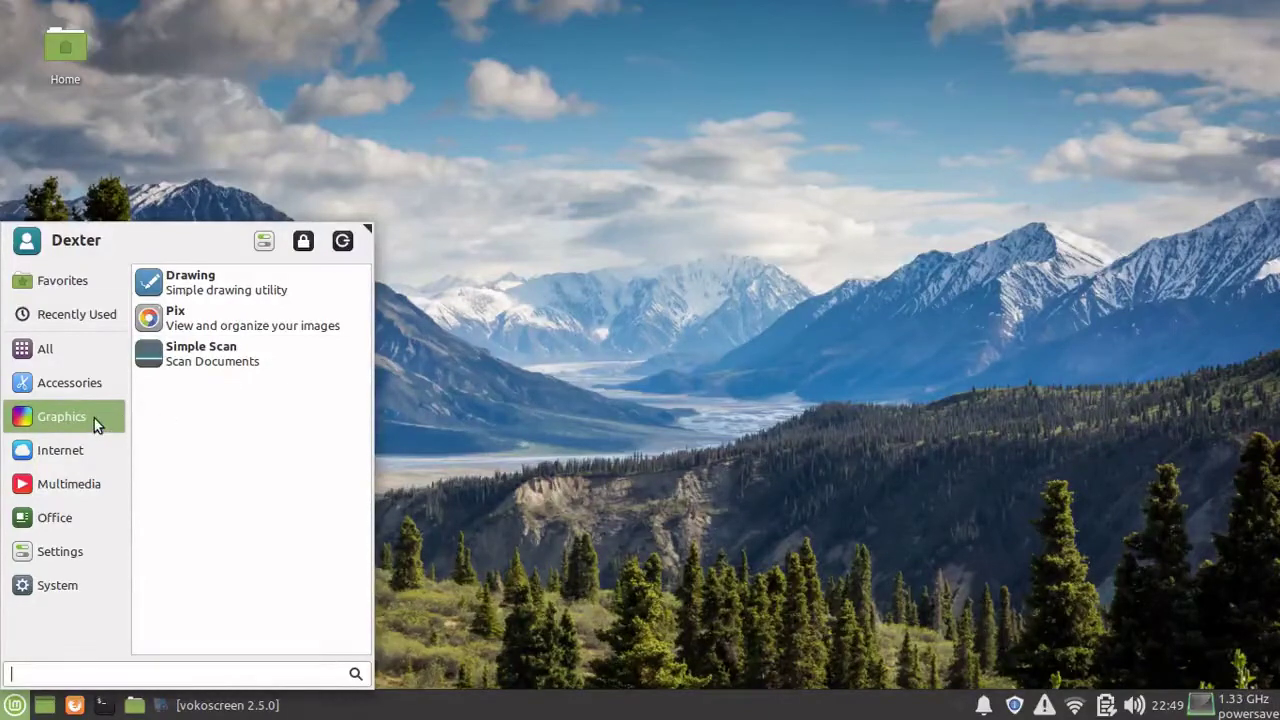
pyautogui.moveTo(74, 384)
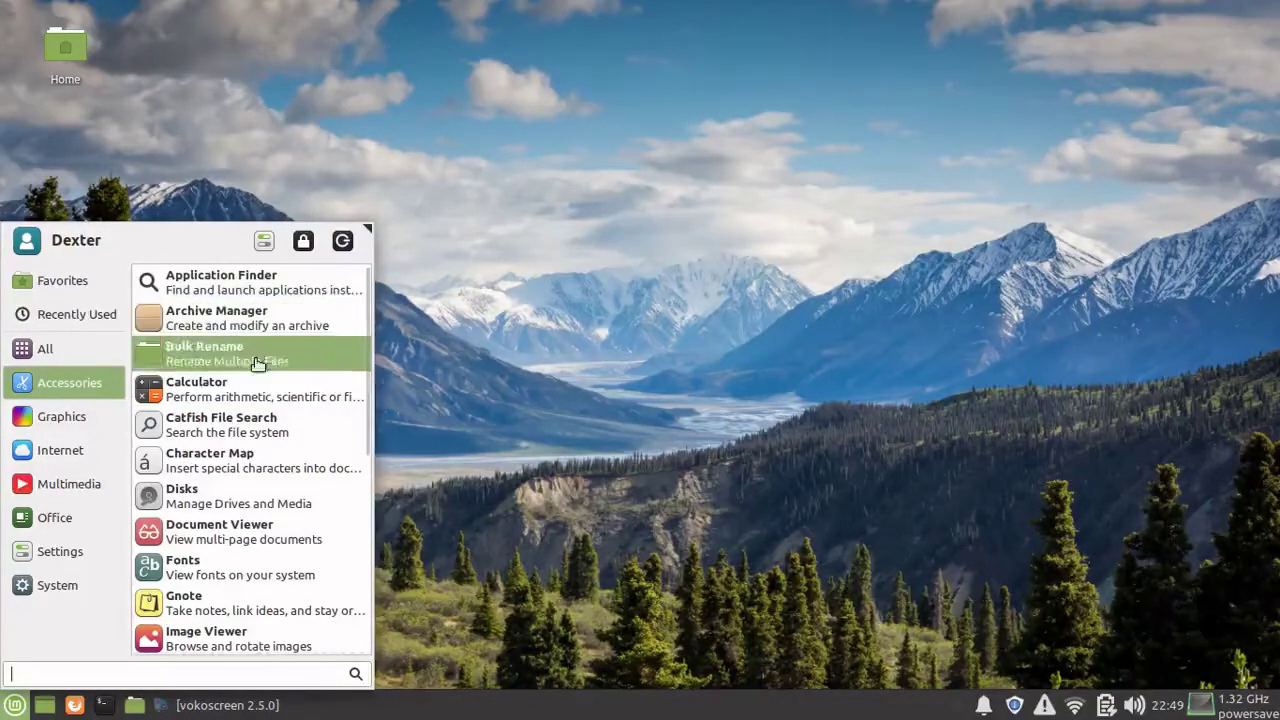
pyautogui.scroll(-5, 252, 442)
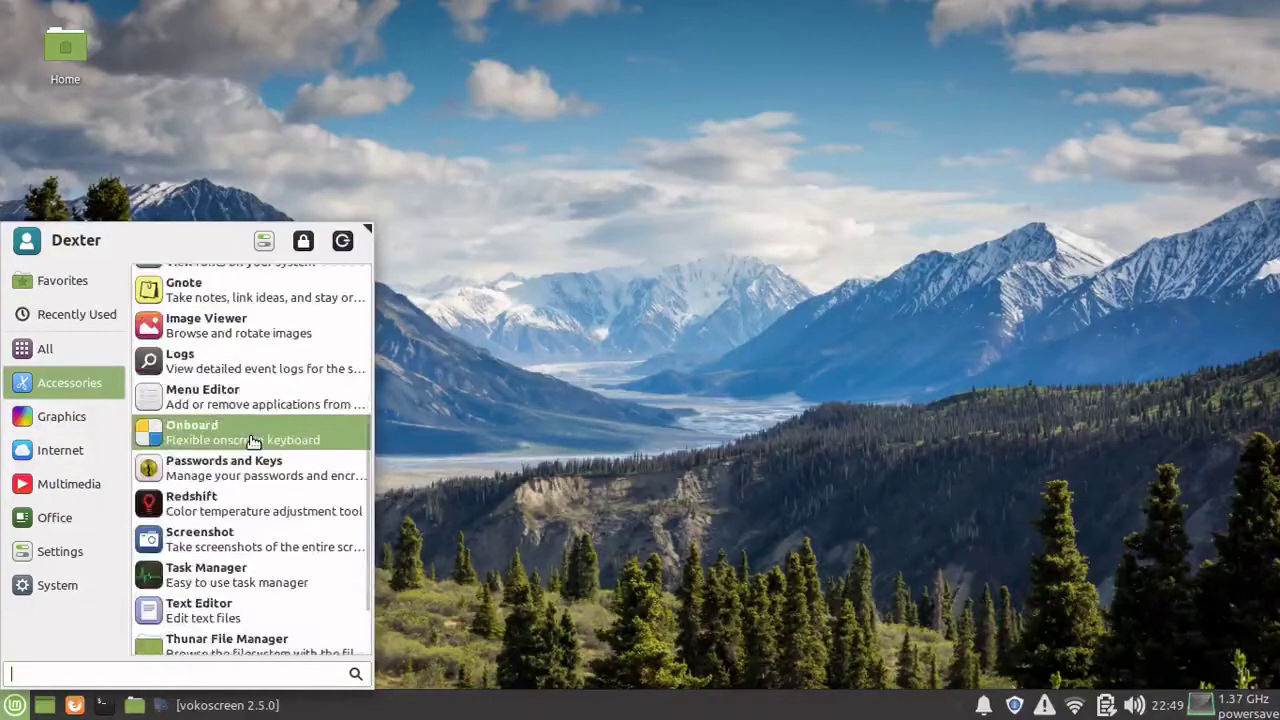
pyautogui.scroll(-1, 252, 442)
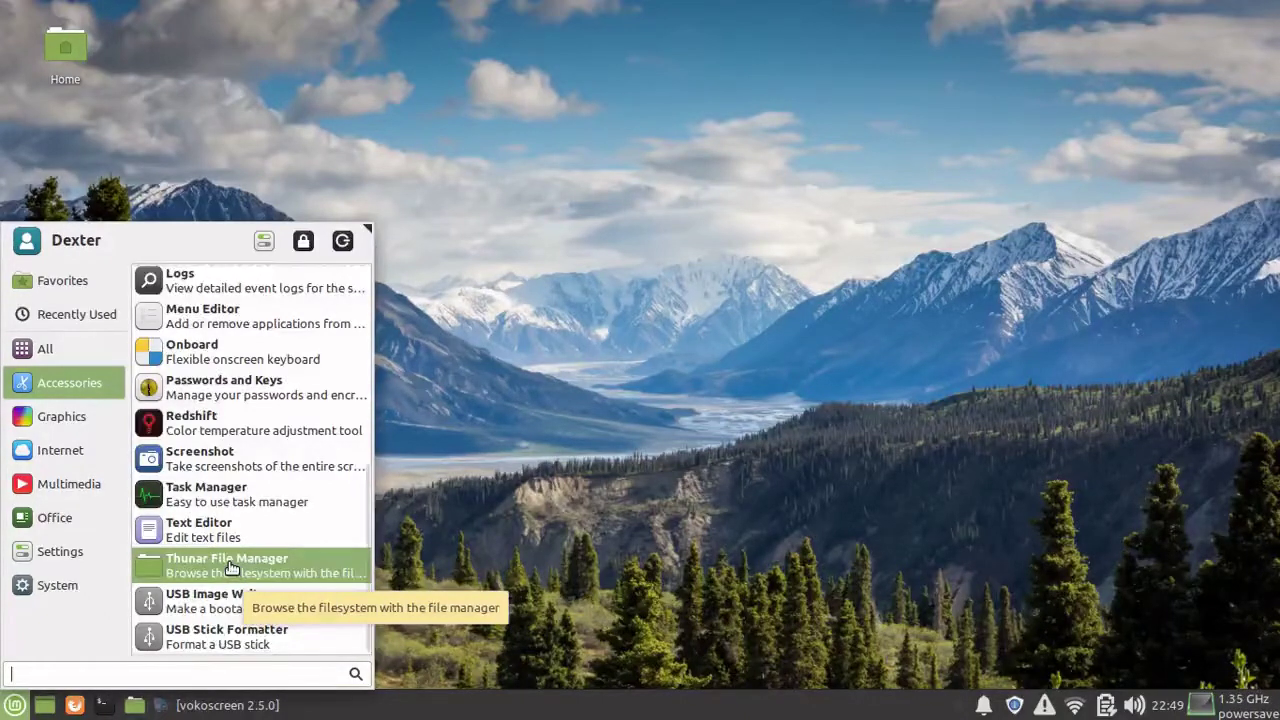
pyautogui.scroll(6, 230, 568)
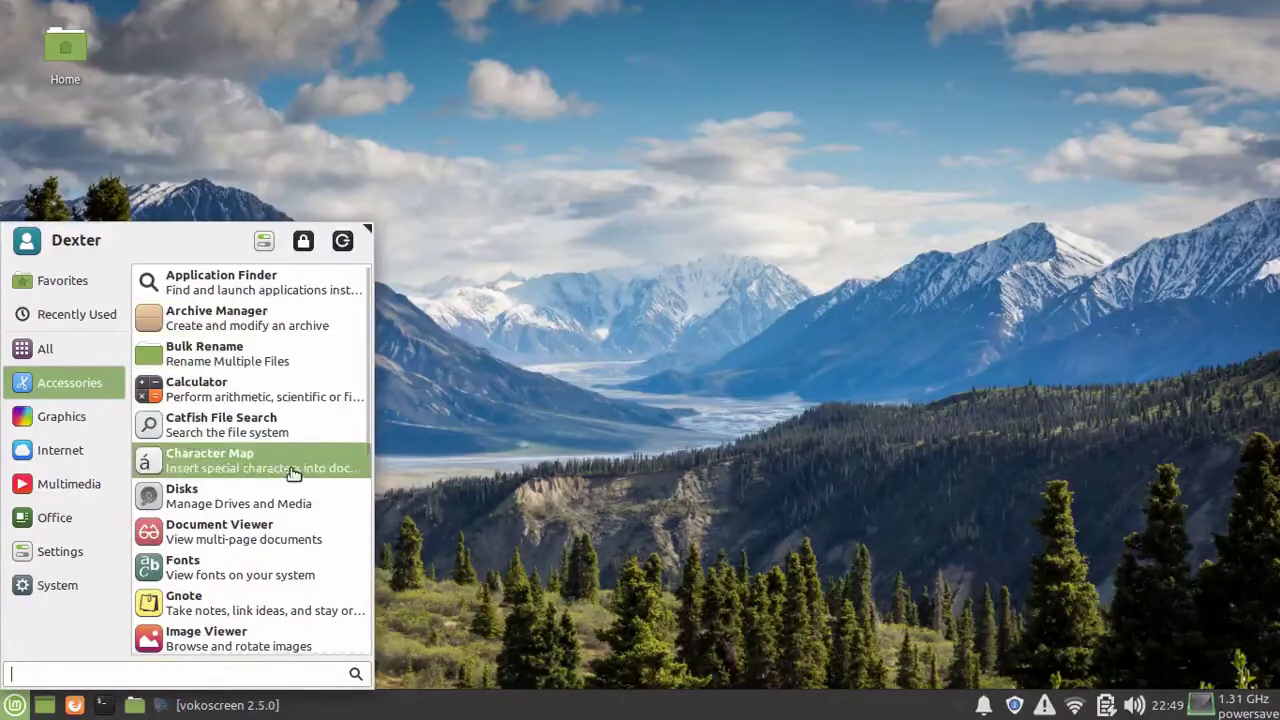
# - Browse the full list of all installed applications
pyautogui.click(70, 314)
pyautogui.moveTo(89, 346)
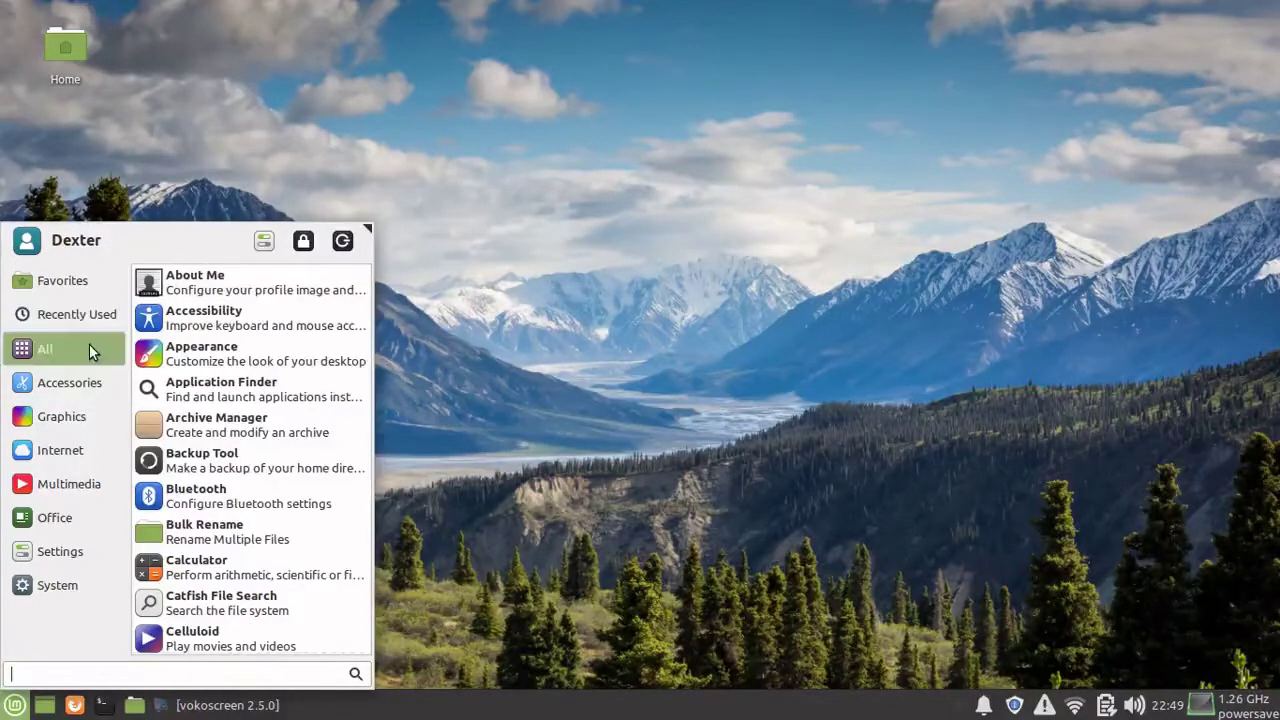
pyautogui.scroll(-10, 229, 453)
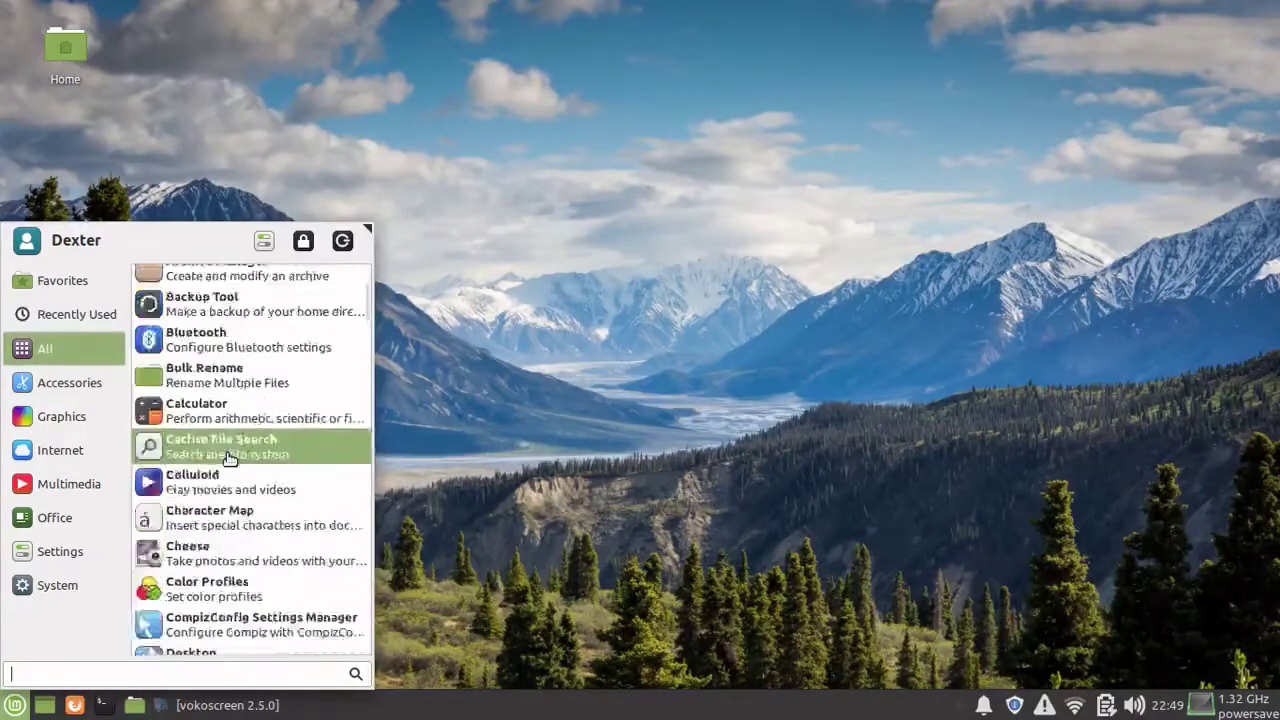
pyautogui.scroll(5, 229, 453)
pyautogui.scroll(10, 229, 453)
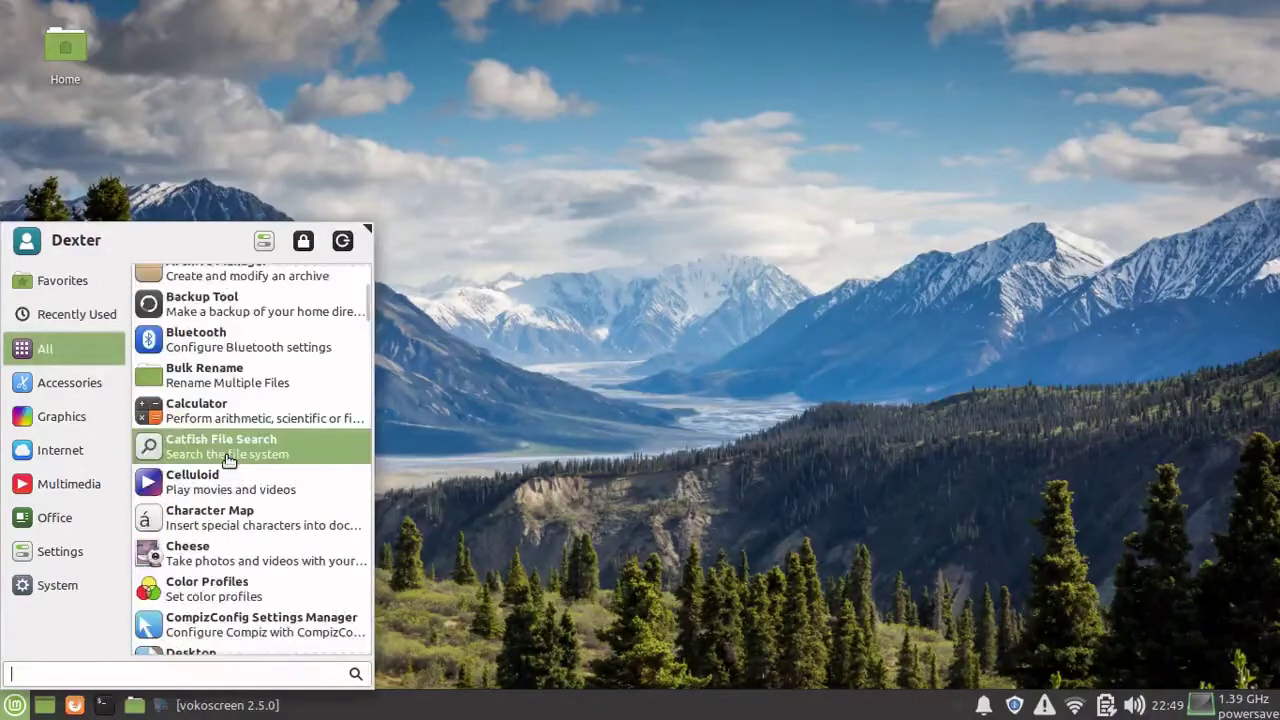
# - Review the System and Recently Used application categories, and view the desktop Settings manager before closing it
pyautogui.moveTo(100, 590)
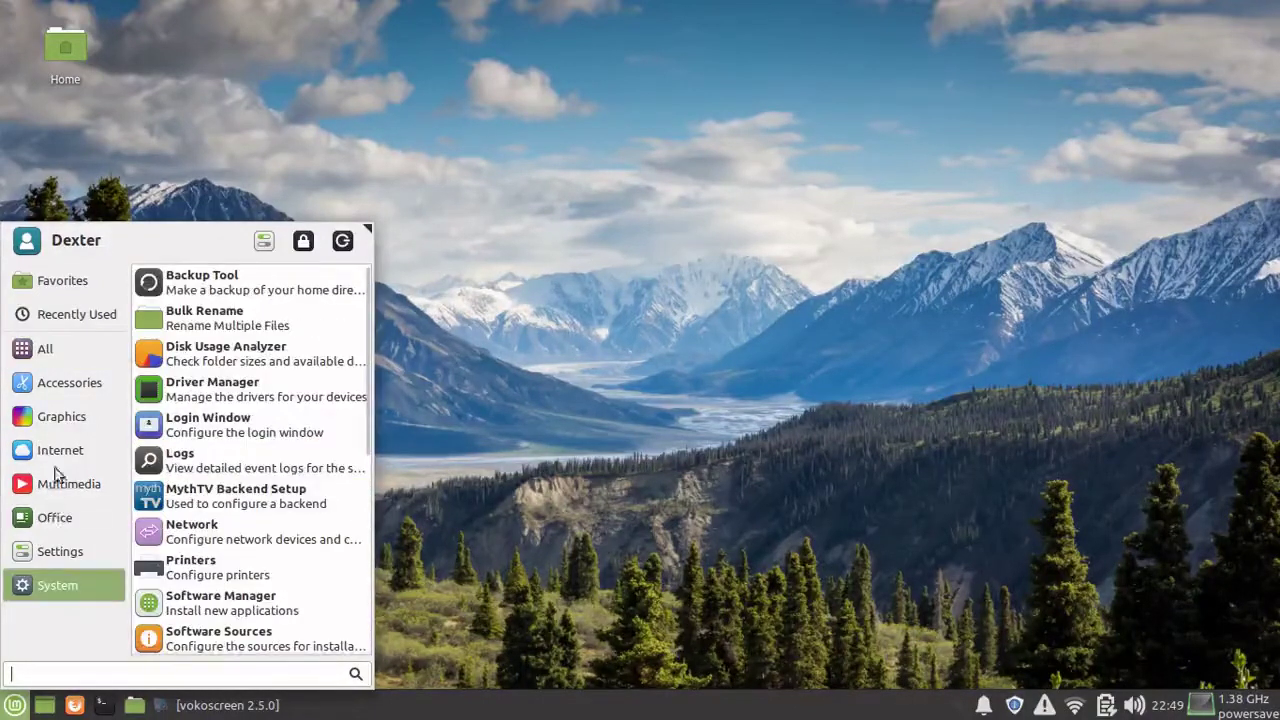
pyautogui.moveTo(79, 320)
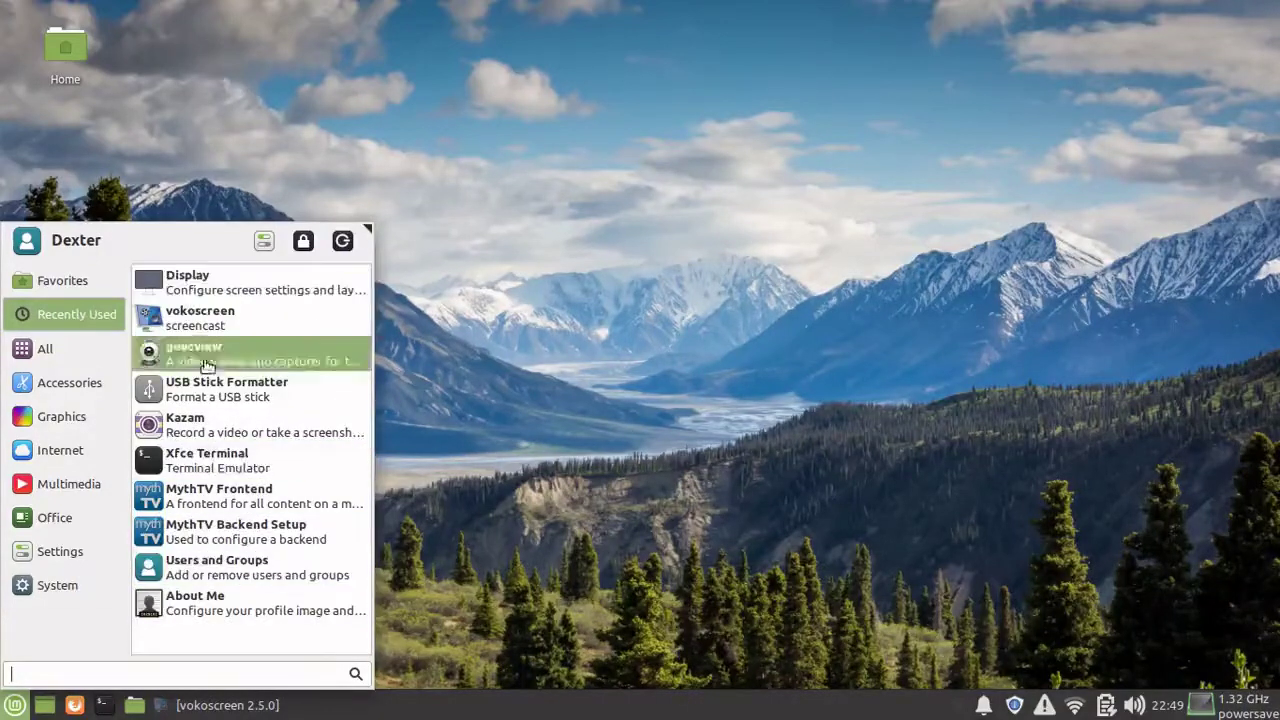
pyautogui.moveTo(74, 551)
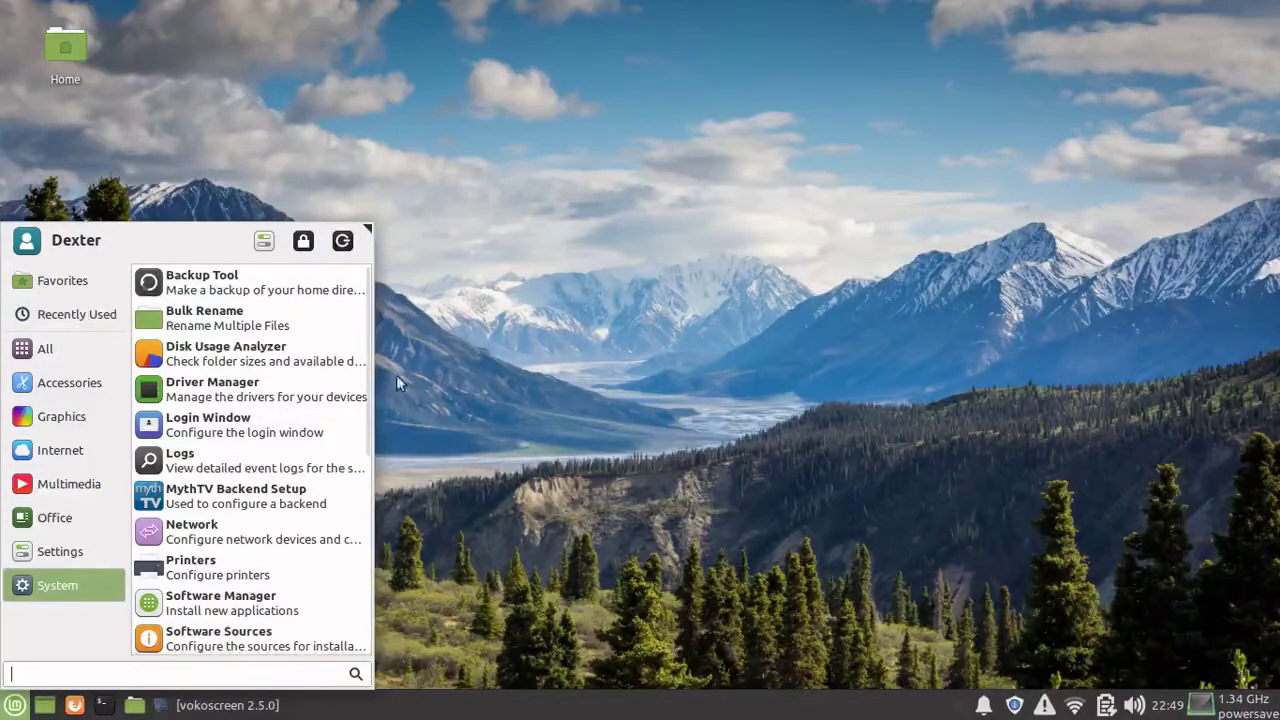
pyautogui.click(258, 242)
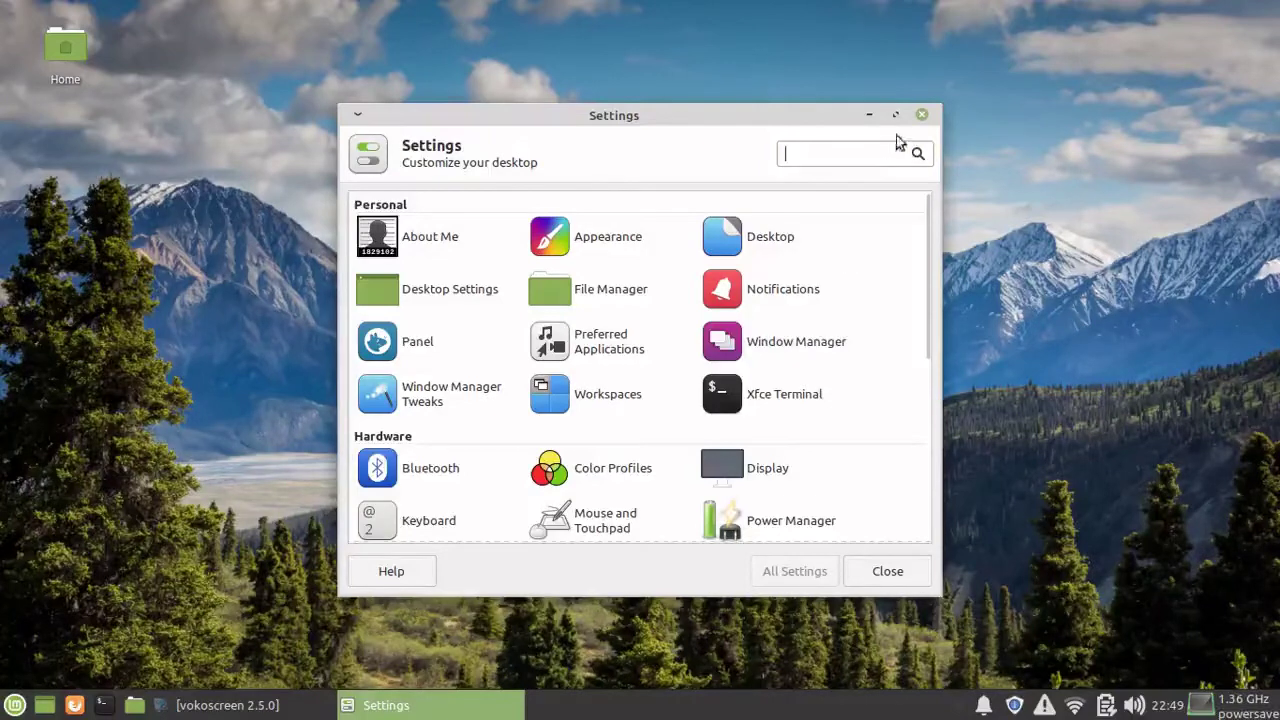
pyautogui.click(922, 115)
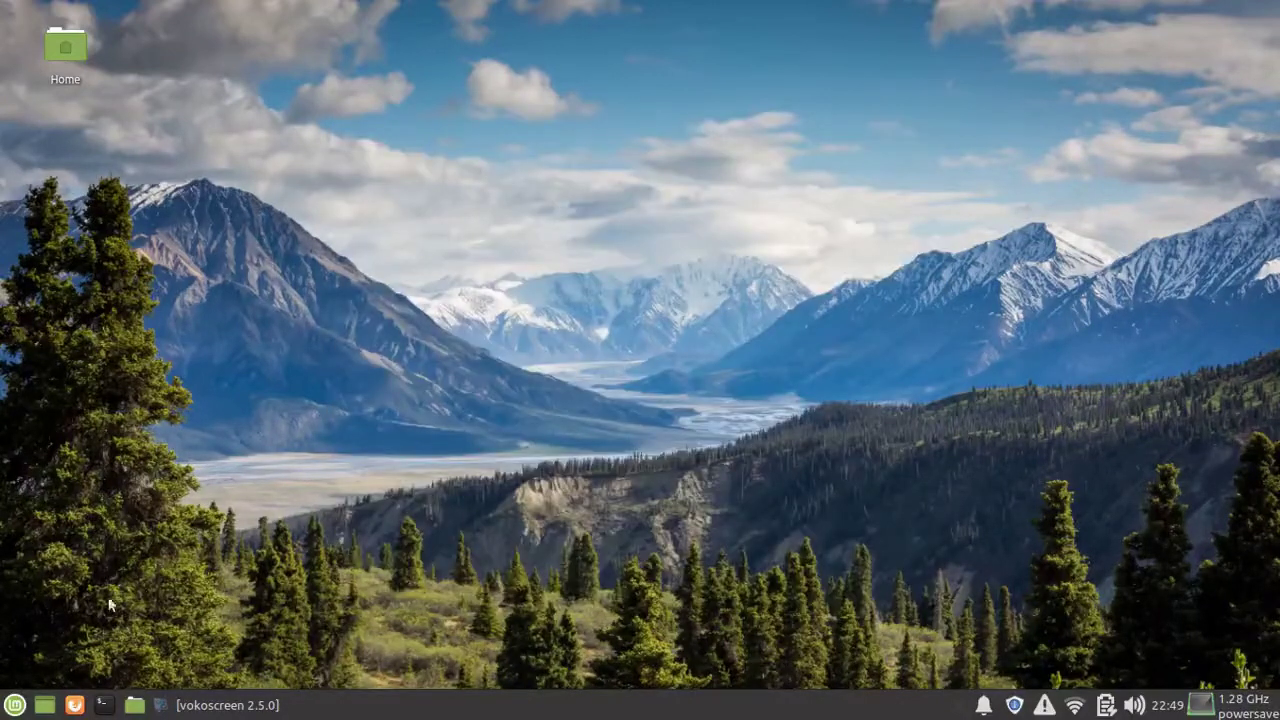
# - View the log out, restart, shut down, suspend and switch user options, and cancel without choosing one
pyautogui.click(14, 706)
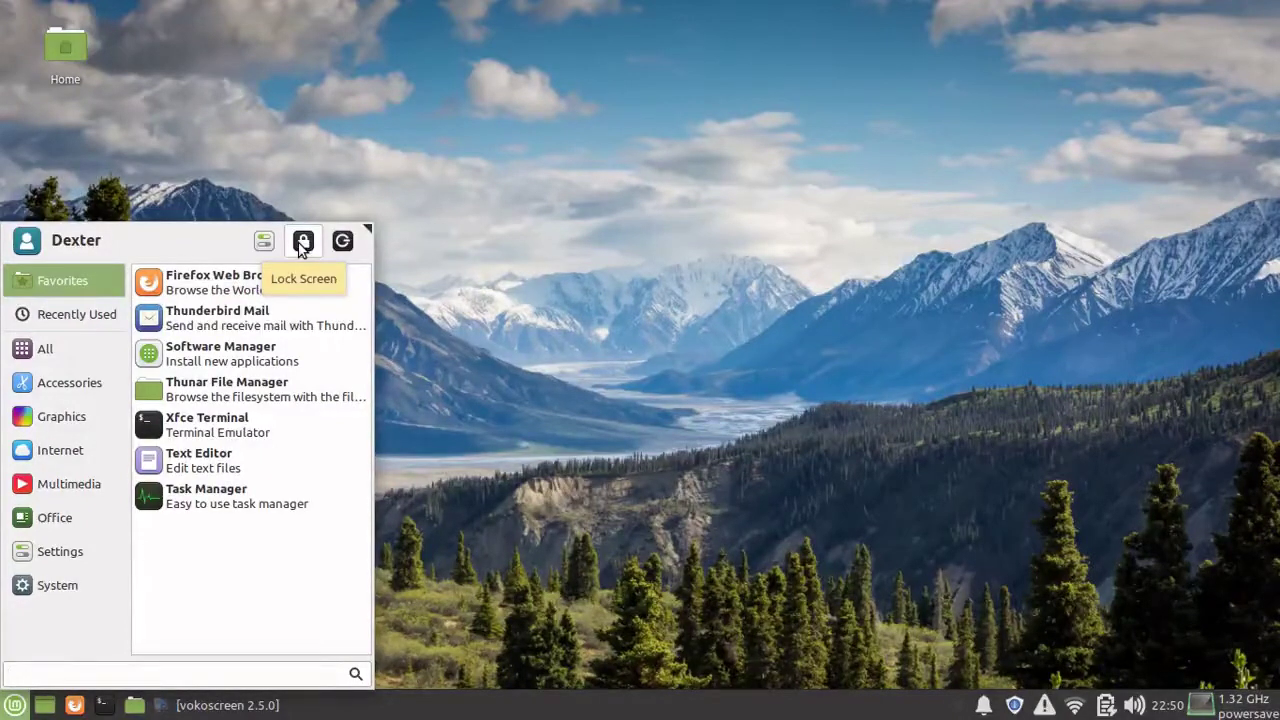
pyautogui.click(341, 245)
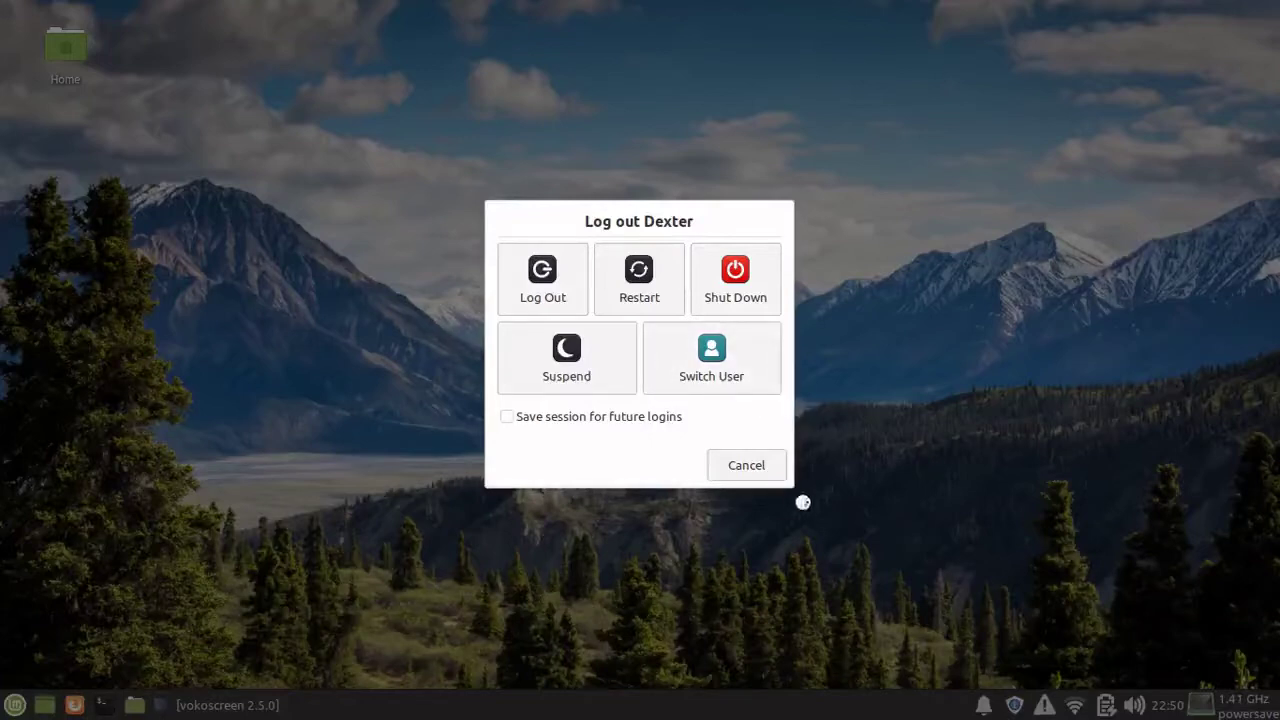
pyautogui.click(746, 466)
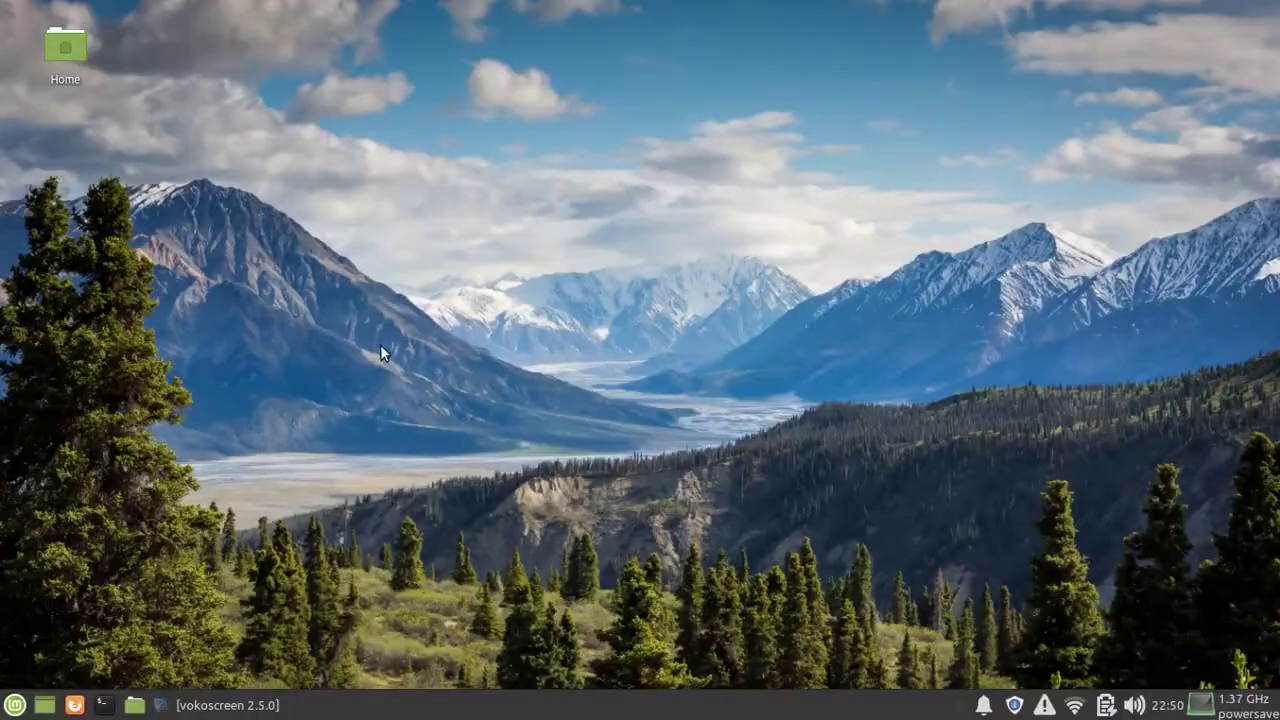
# - Open the application menu and look through the Office, System, All and Recently Used categories
pyautogui.click(16, 706)
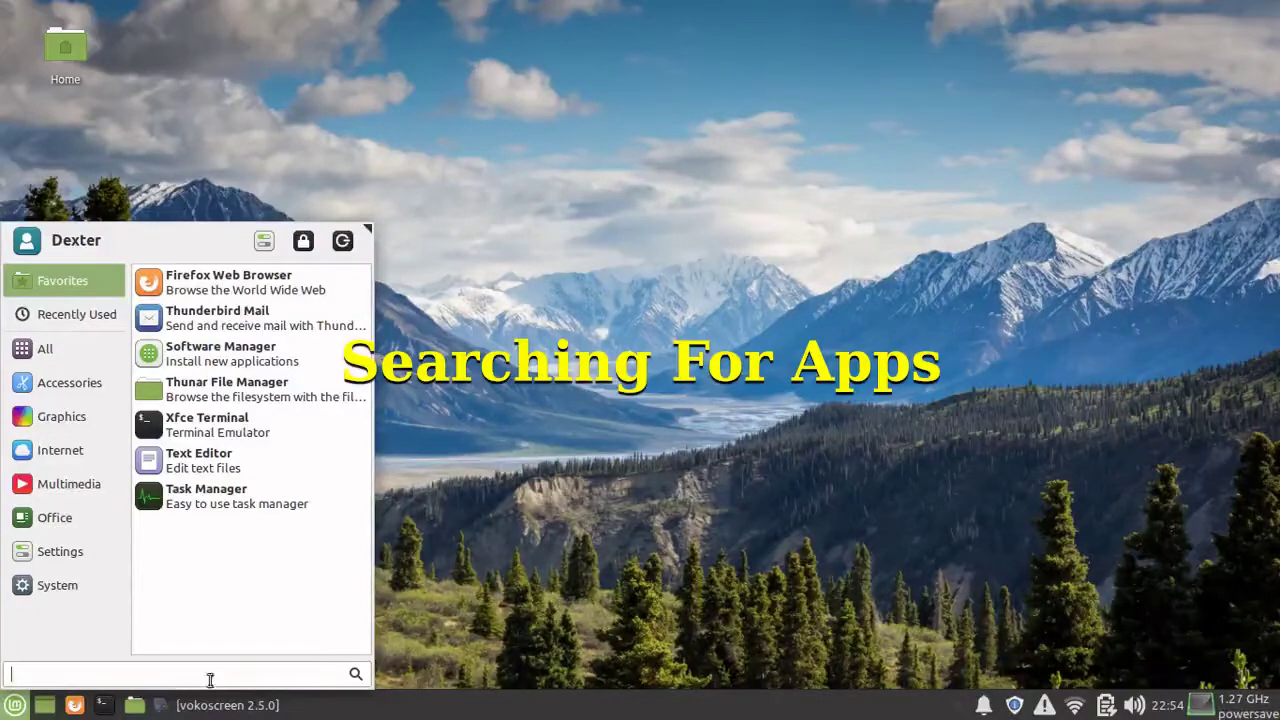
pyautogui.click(267, 674)
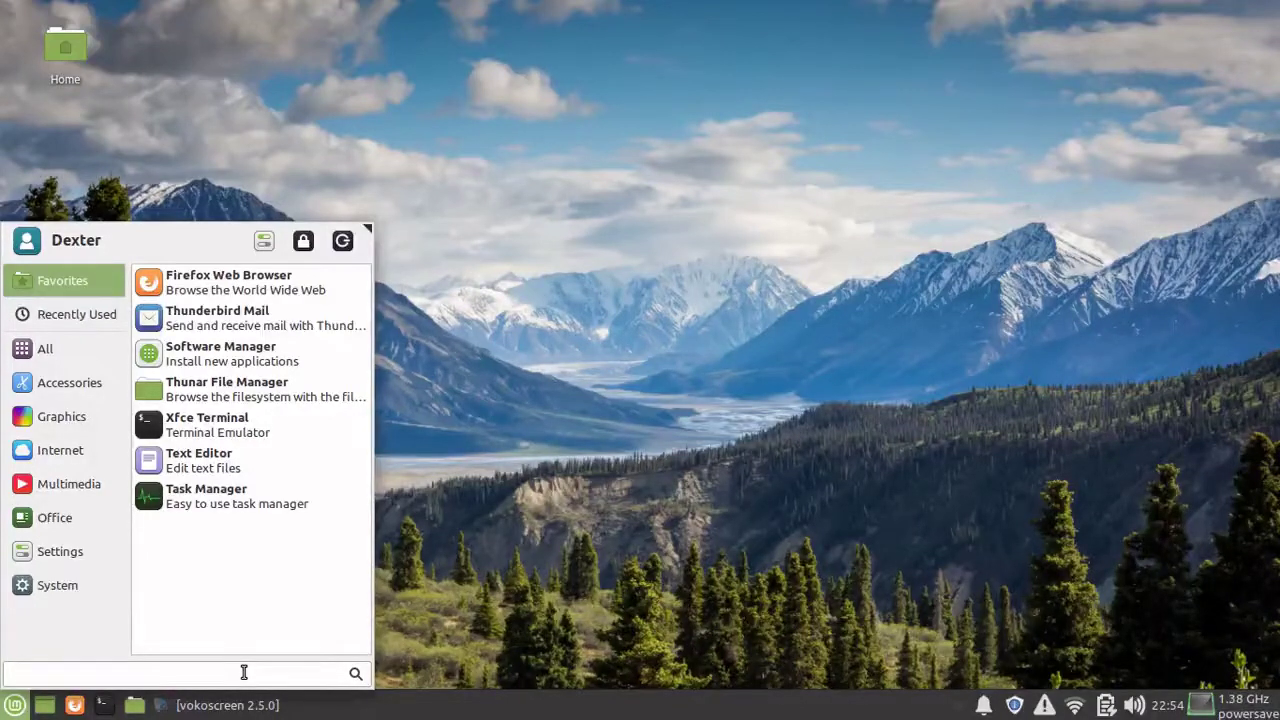
pyautogui.click(55, 517)
pyautogui.click(57, 588)
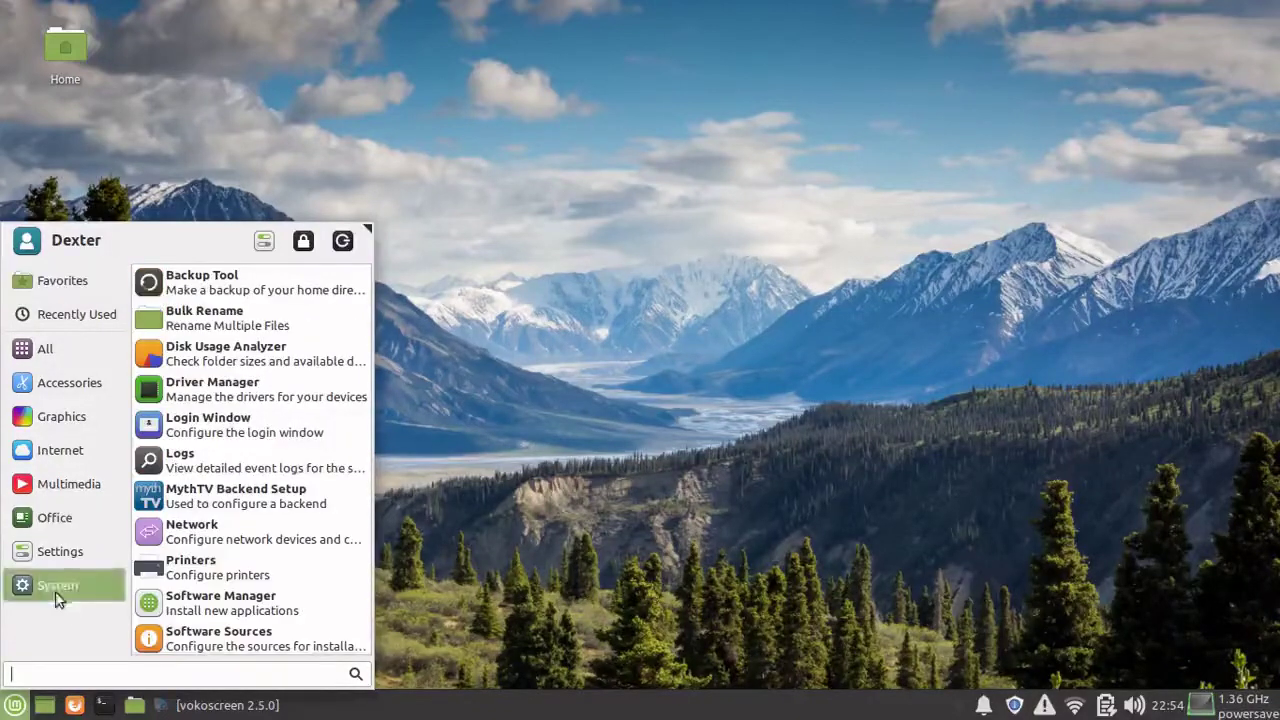
pyautogui.click(70, 348)
pyautogui.click(81, 320)
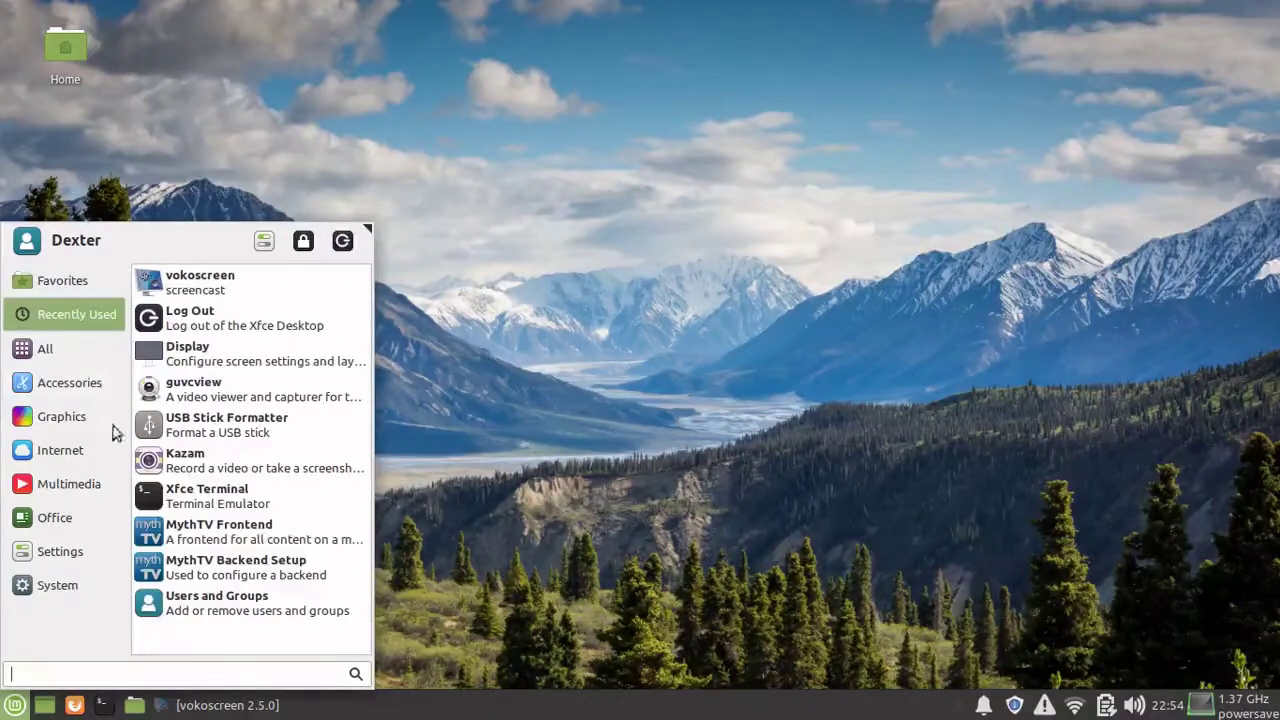
pyautogui.click(70, 585)
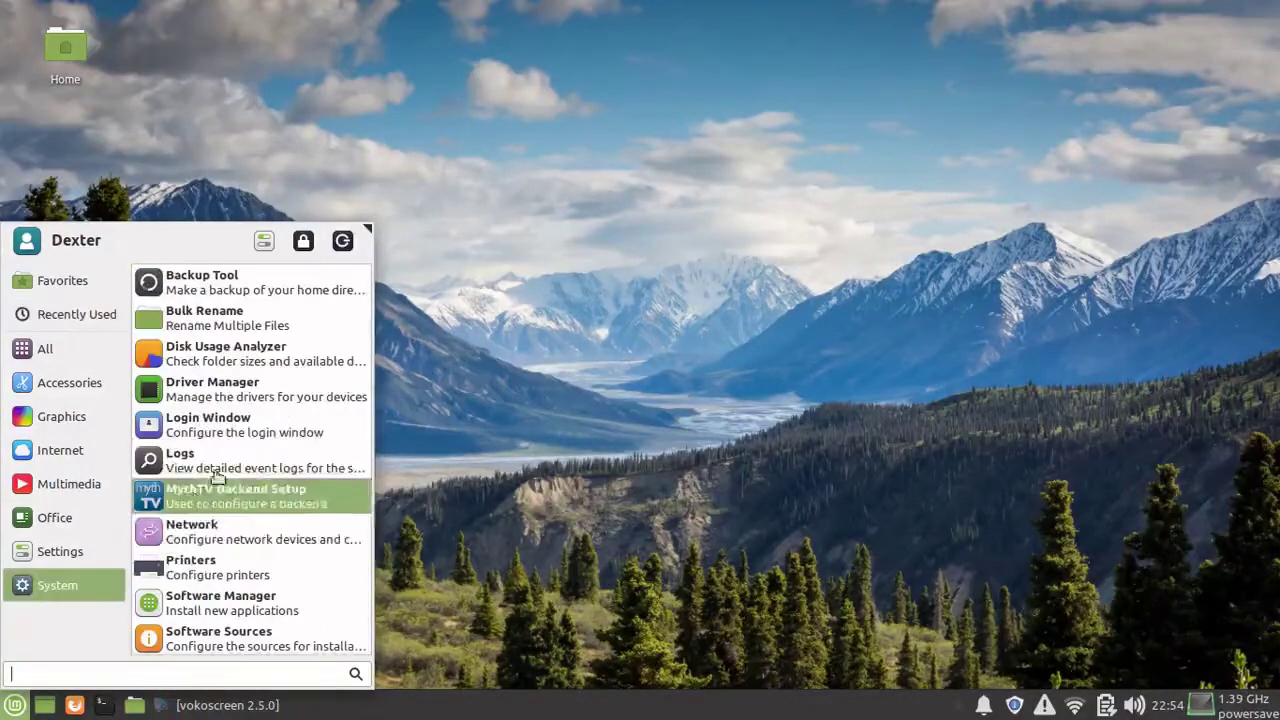
# - Search the application menu for "text", and clear the search term
pyautogui.click(45, 674)
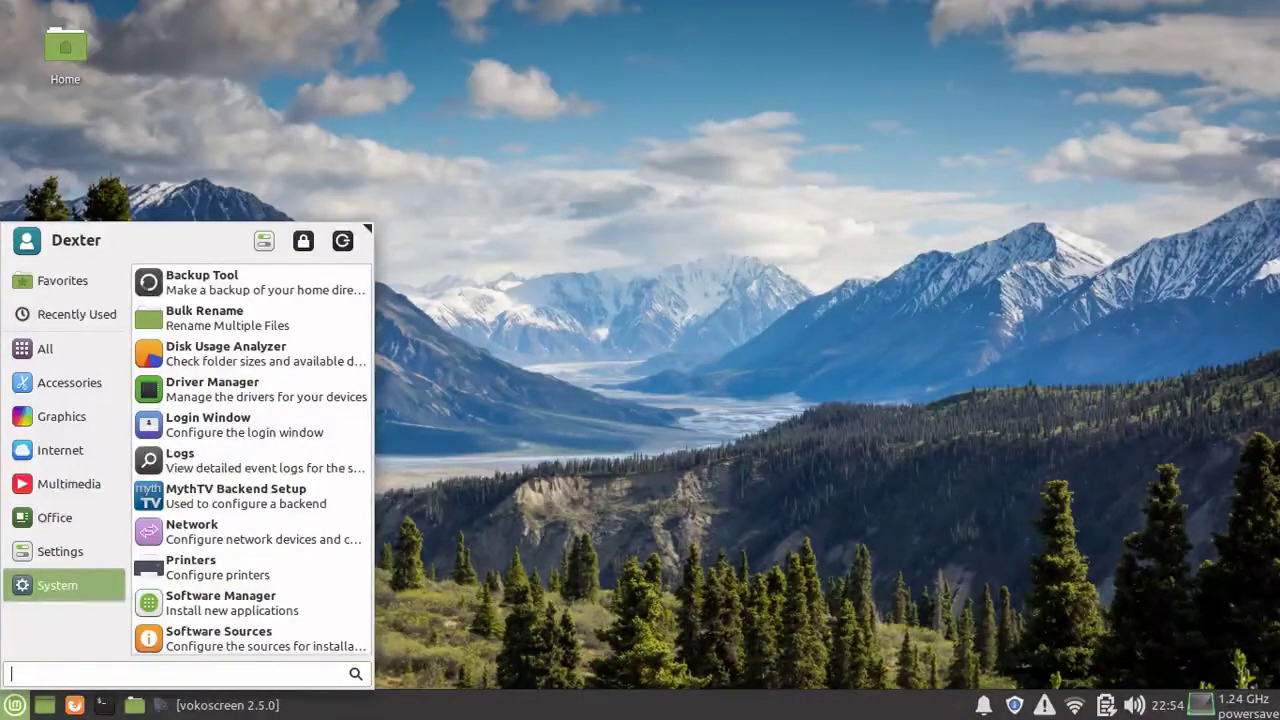
pyautogui.write('text')
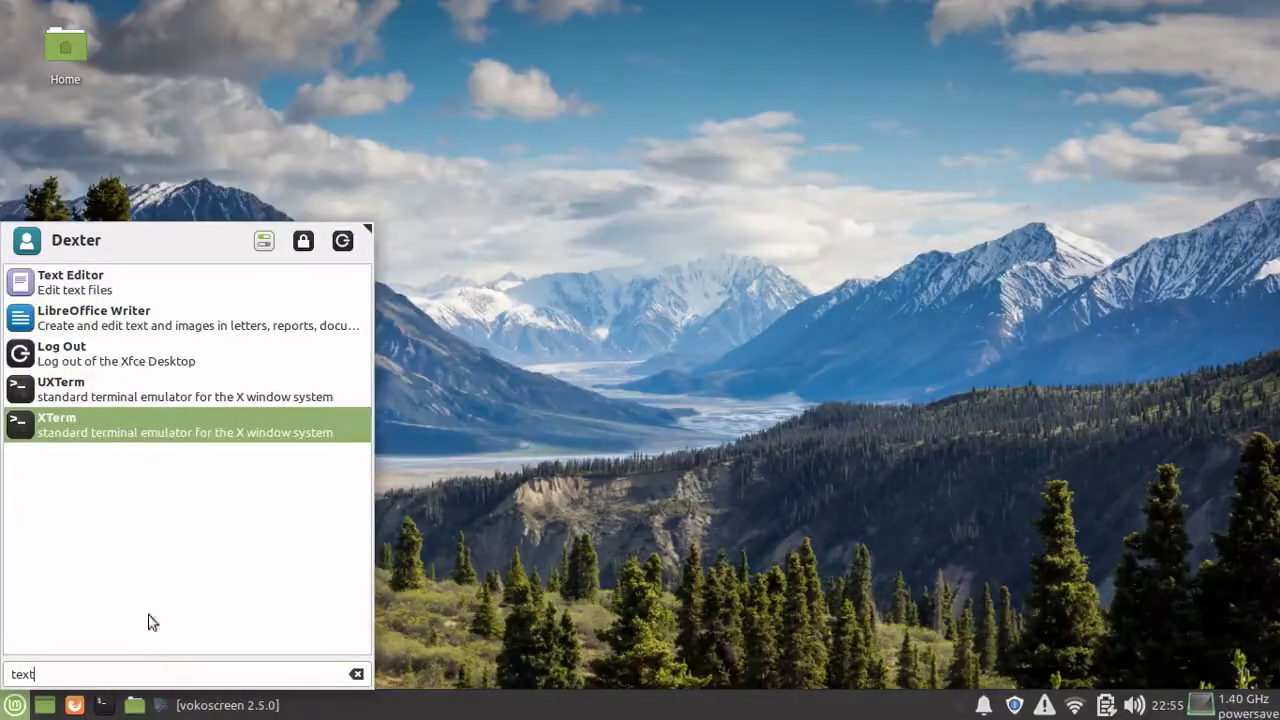
pyautogui.click(145, 674)
pyautogui.press('BackSpace')
pyautogui.press('BackSpace')
pyautogui.press('BackSpace')
pyautogui.press('BackSpace')
# - Search the application menu for "letter", and clear the search term
pyautogui.write('lett')
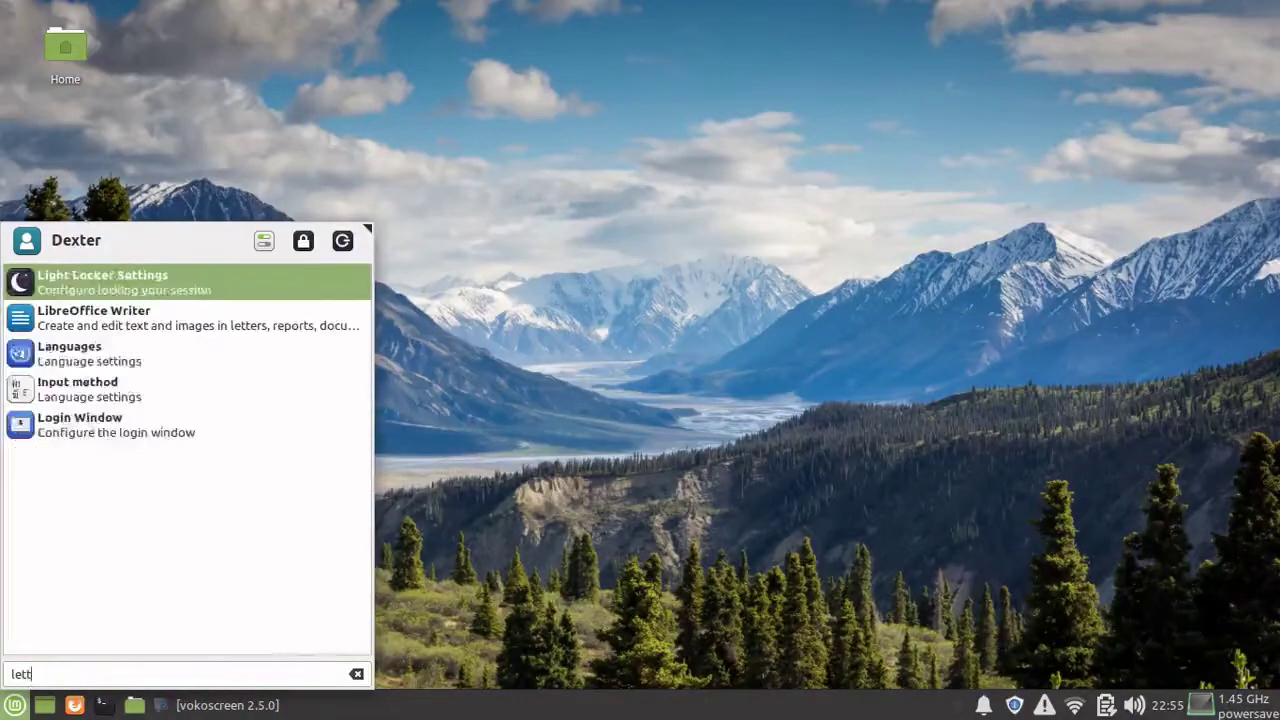
pyautogui.write('er')
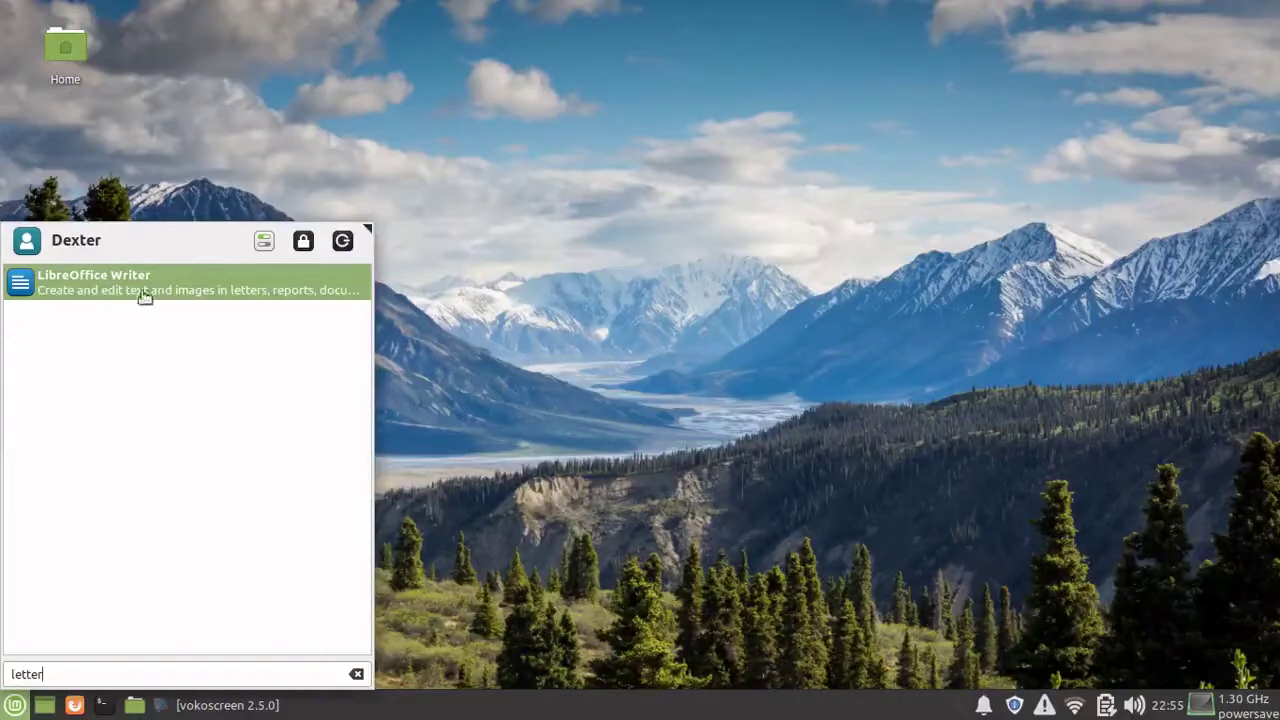
pyautogui.press('BackSpace')
pyautogui.press('BackSpace')
pyautogui.press('BackSpace')
pyautogui.press('BackSpace')
pyautogui.press('BackSpace')
pyautogui.press('BackSpace')
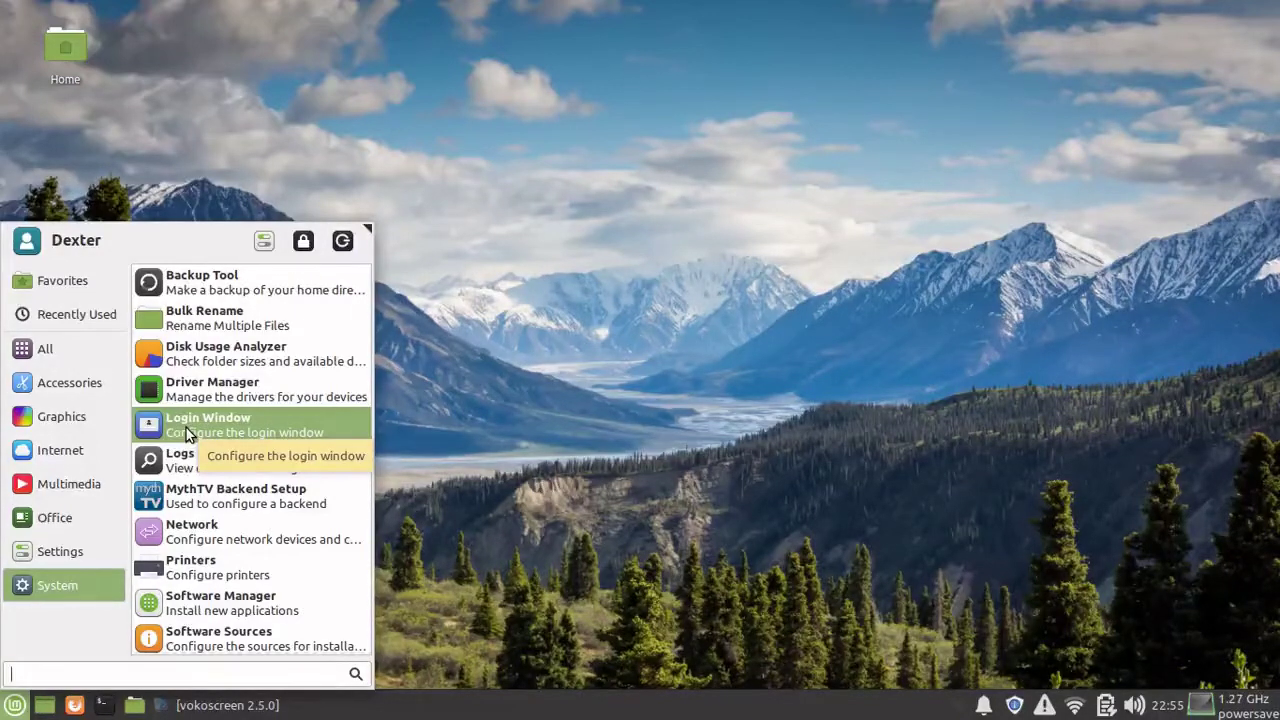
# - Search the application menu for "format", and clear the search term
pyautogui.write('format')
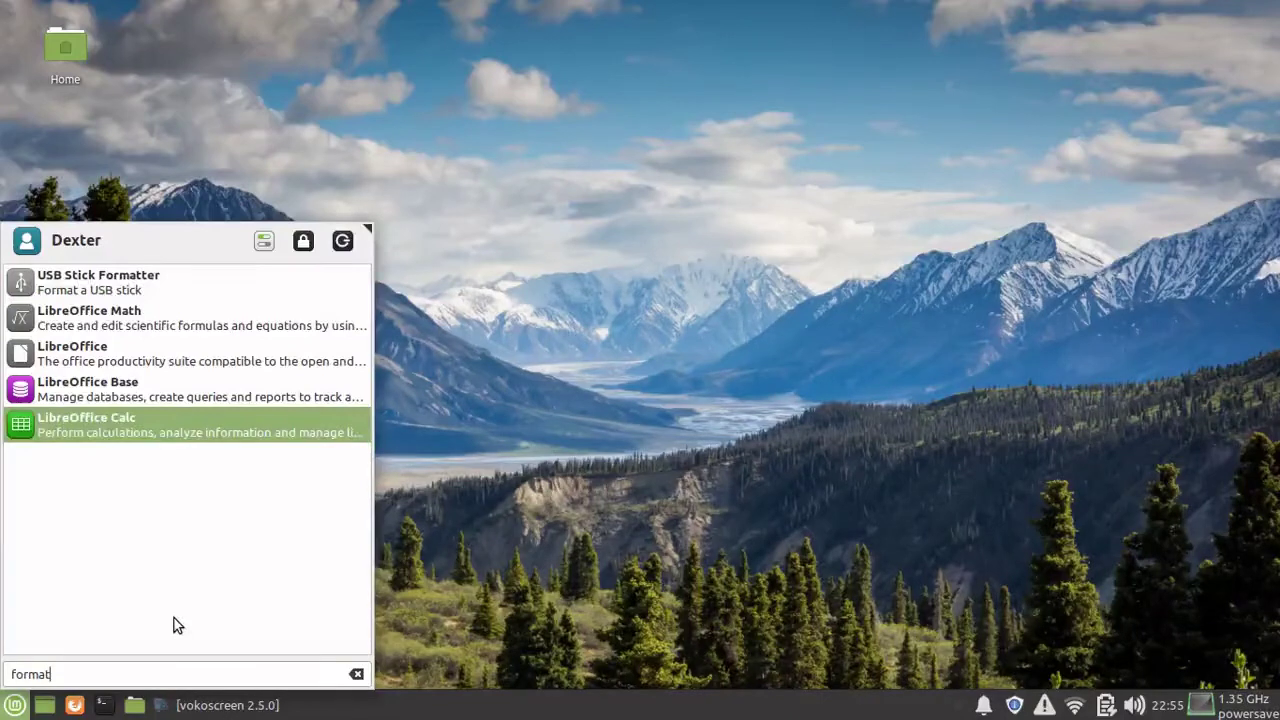
pyautogui.press('BackSpace')
pyautogui.press('BackSpace')
pyautogui.press('BackSpace')
pyautogui.press('BackSpace')
pyautogui.press('BackSpace')
pyautogui.press('BackSpace')
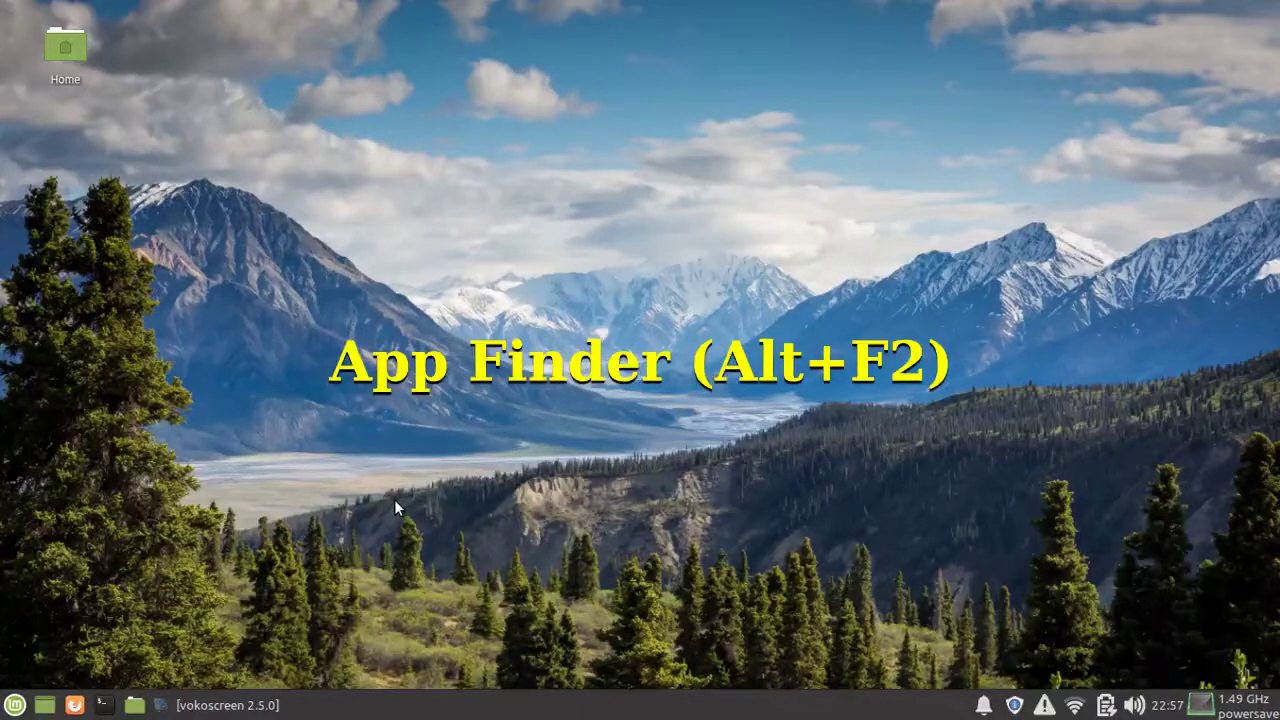
# - Launch the text editor through Application Finder with the command xed, and close its window after moving it toward the desktop's centre
pyautogui.hotkey('alt', 'F2')
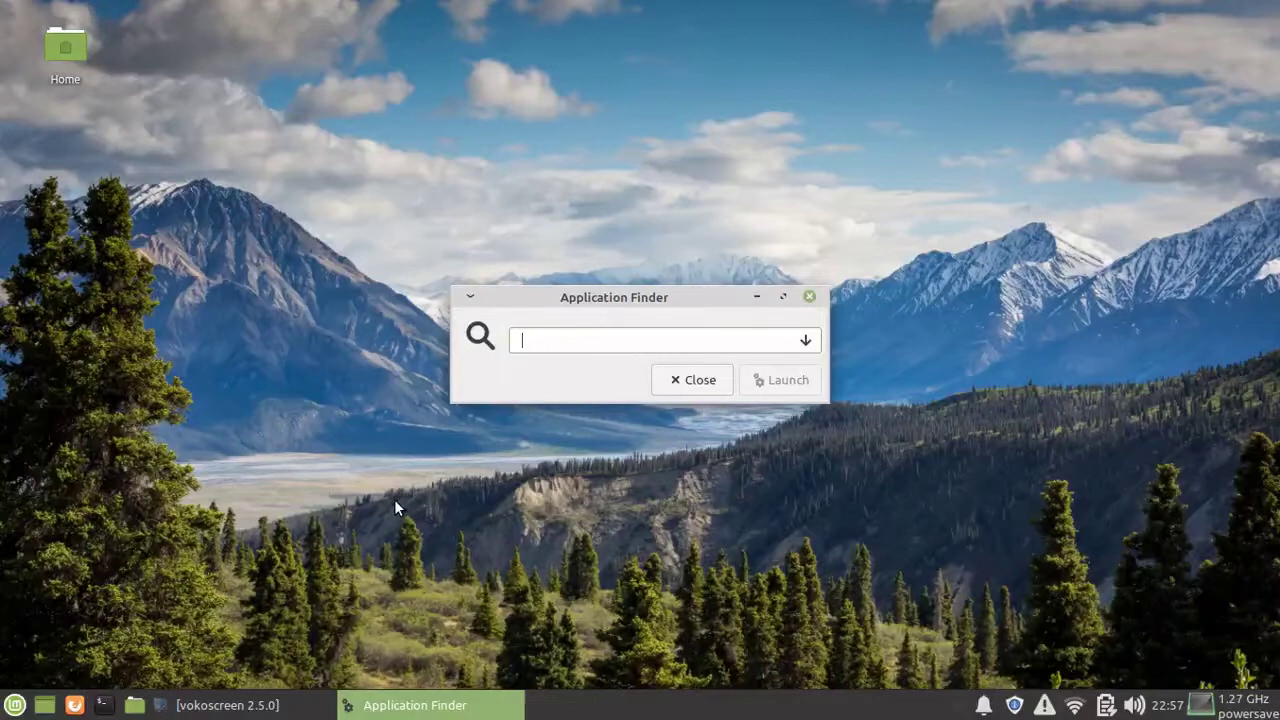
pyautogui.write('xed')
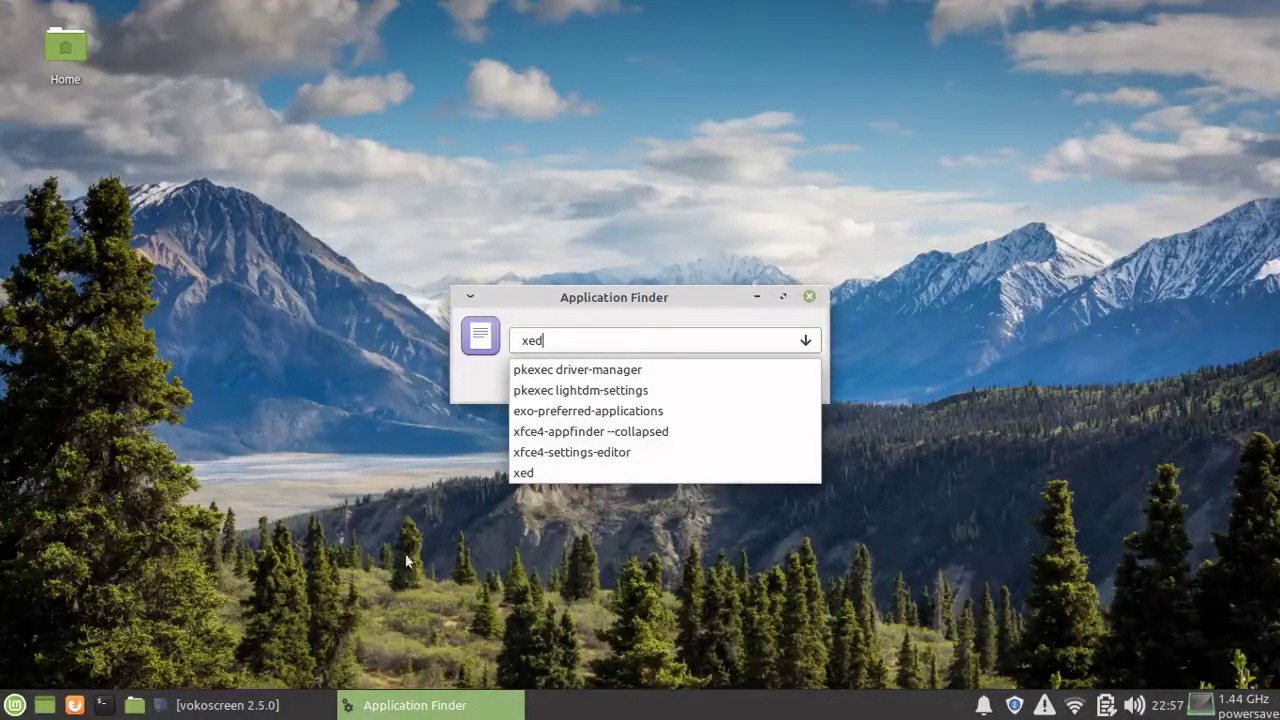
pyautogui.click(537, 472)
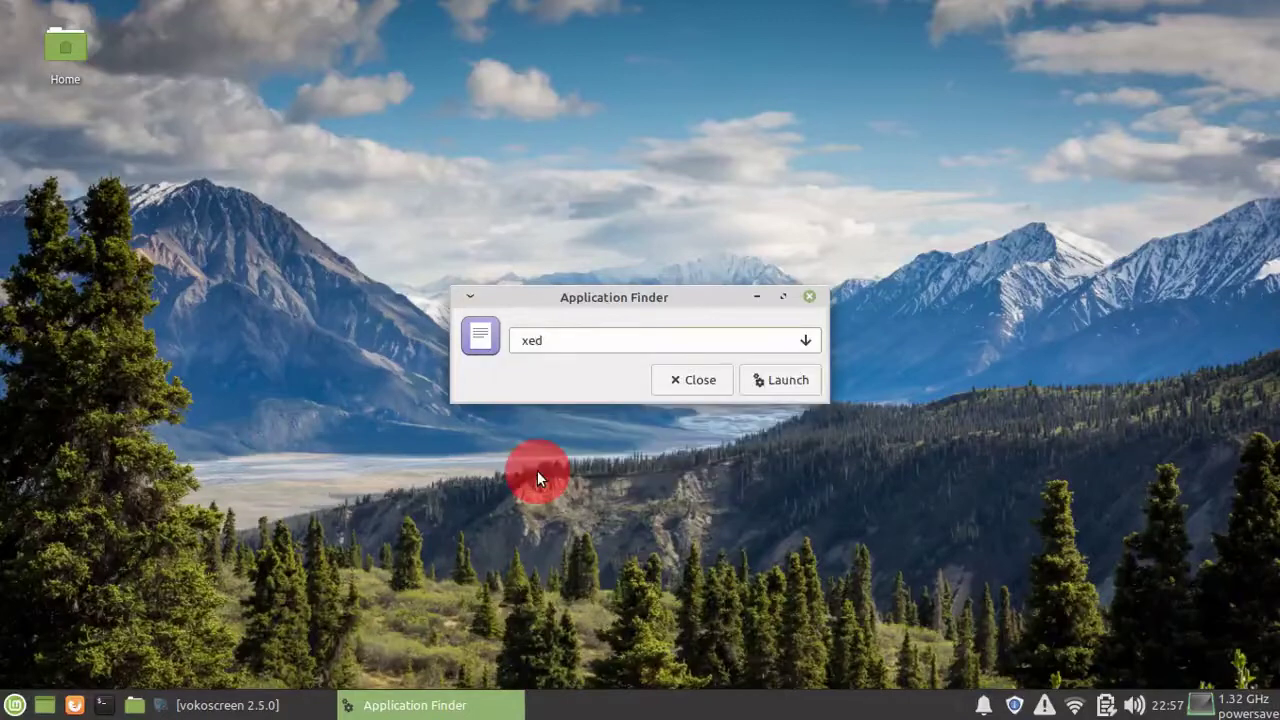
pyautogui.click(775, 384)
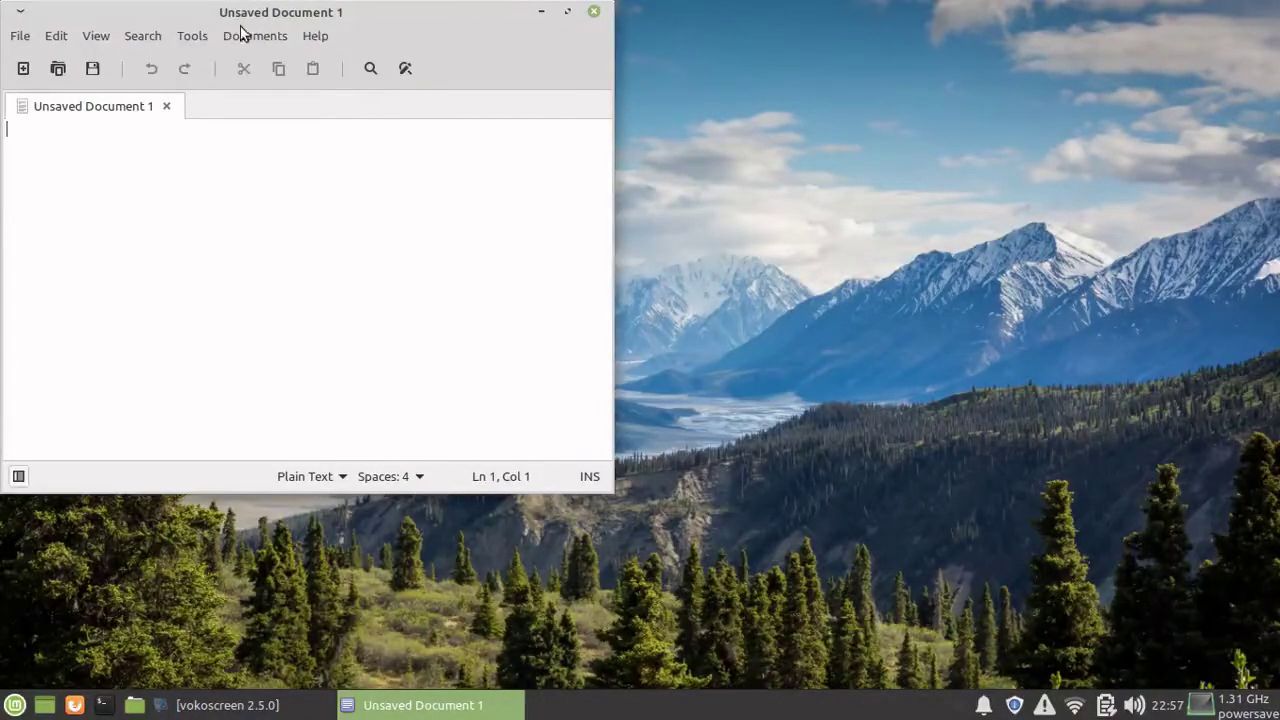
pyautogui.moveTo(229, 11); pyautogui.dragTo(479, 140)
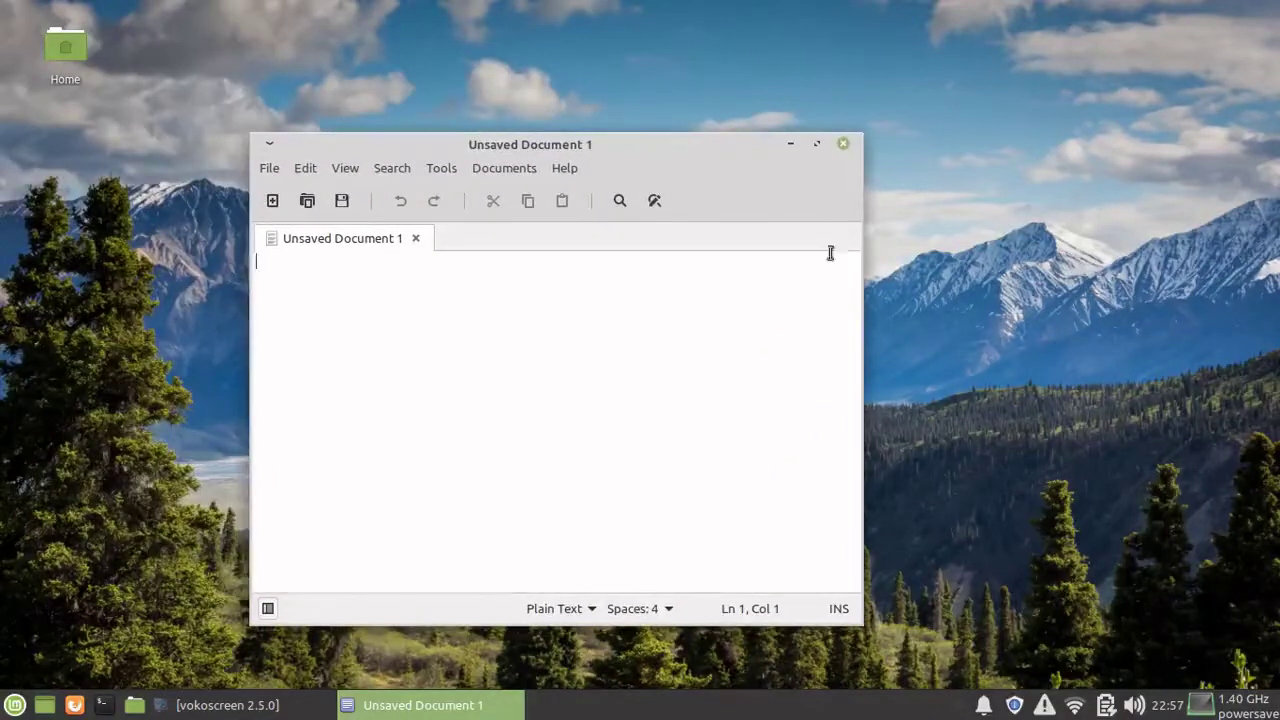
pyautogui.click(842, 146)
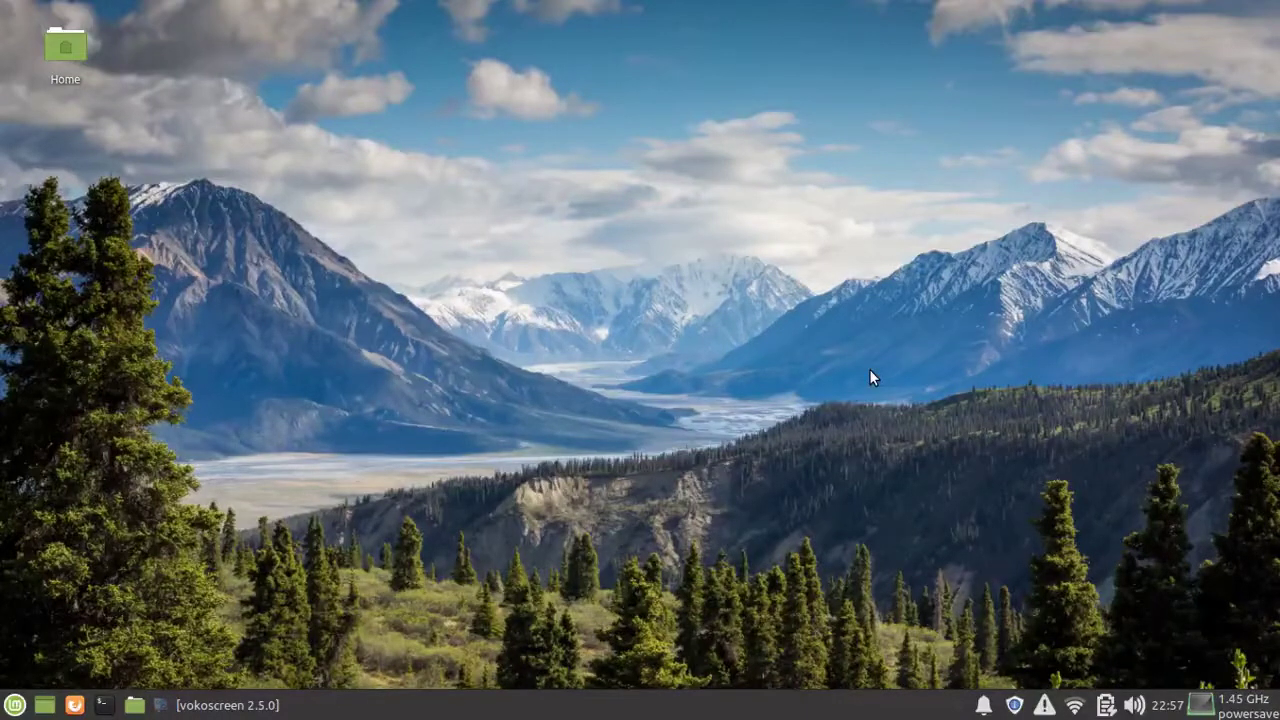
# - Search the application menu for "file", and clear the search term
pyautogui.hotkey('alt', 'F2')
pyautogui.click(139, 705)
pyautogui.click(16, 705)
pyautogui.click(55, 674)
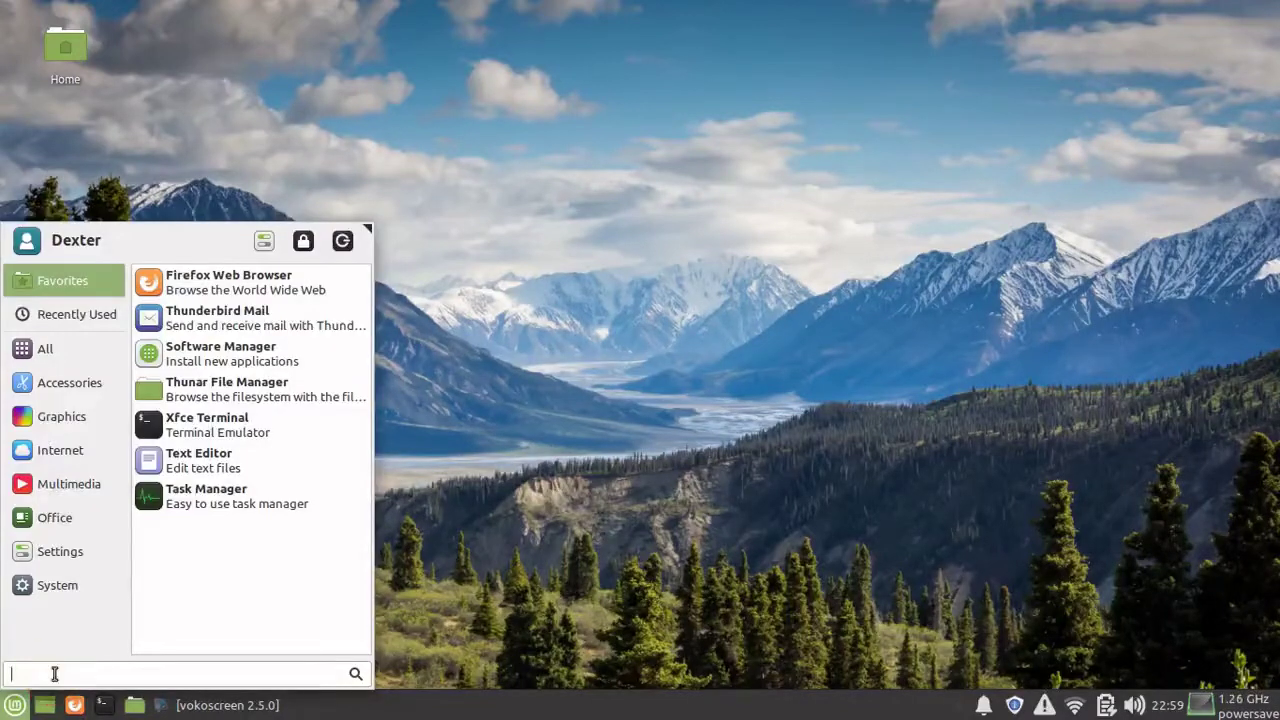
pyautogui.write('file')
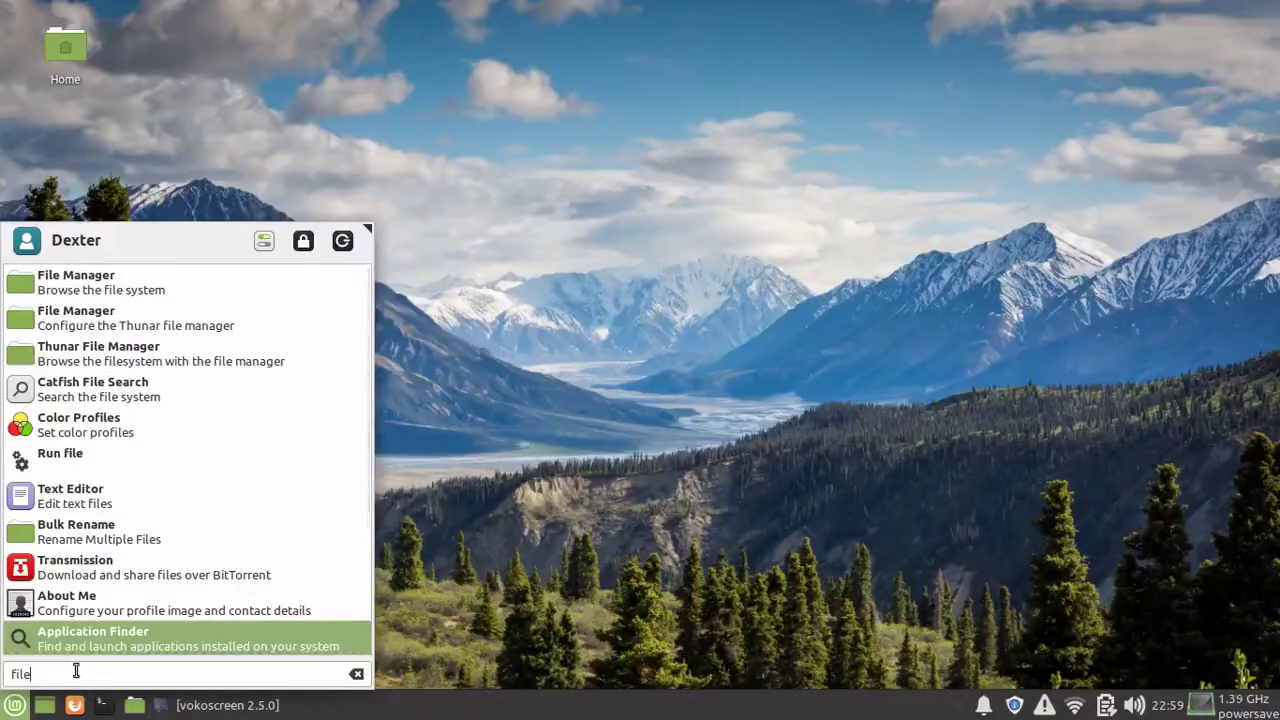
pyautogui.press('BackSpace')
pyautogui.press('BackSpace')
pyautogui.press('BackSpace')
pyautogui.press('BackSpace')
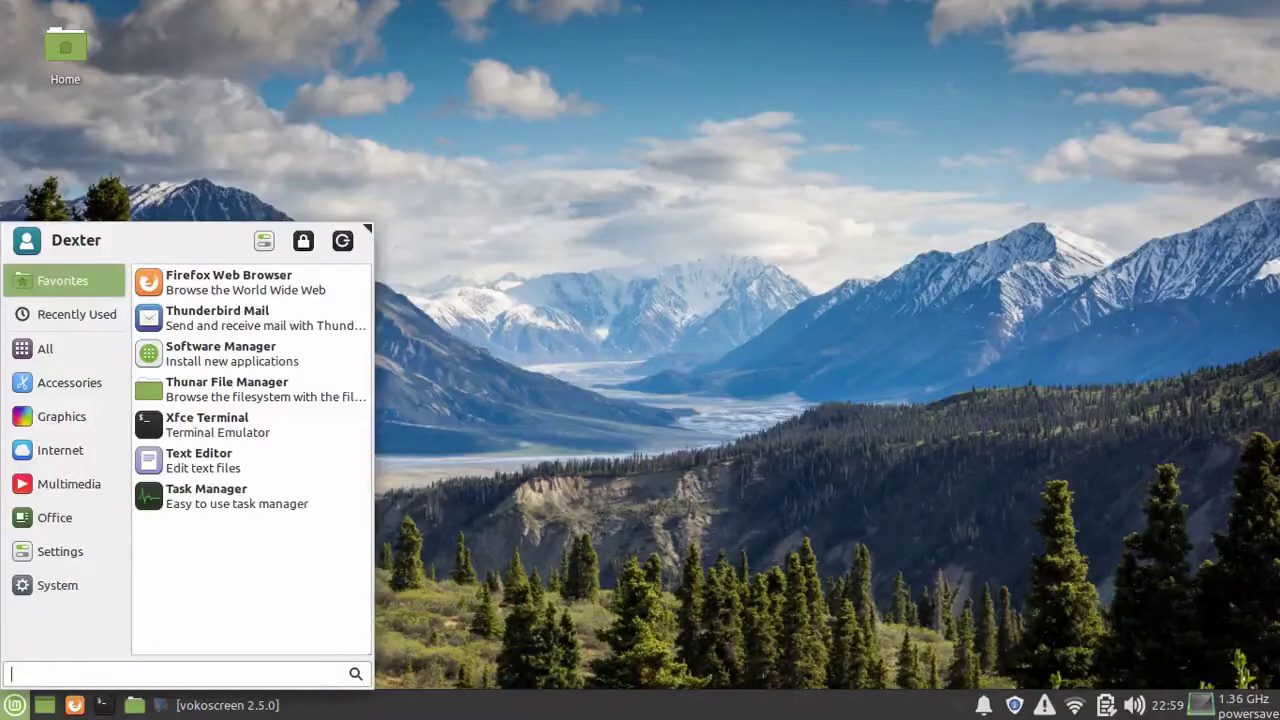
# - Find Thunar File Manager among the Accessories applications and launch it
pyautogui.click(90, 592)
pyautogui.click(86, 549)
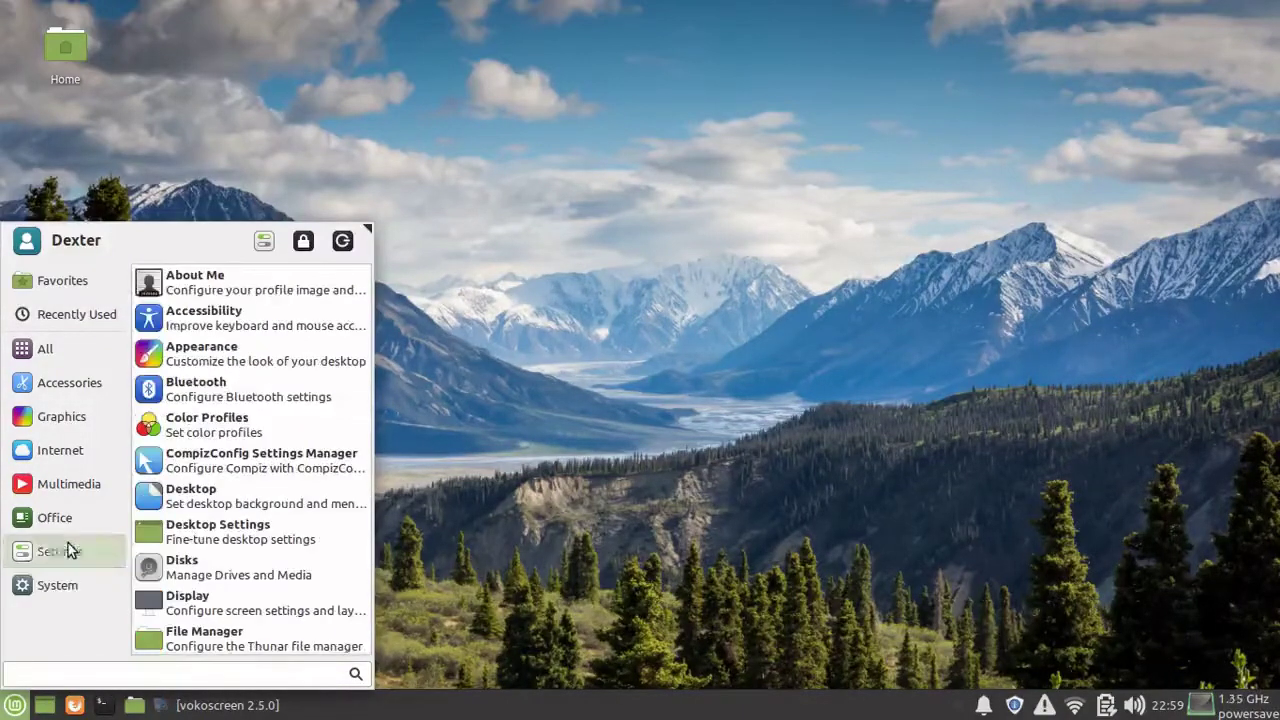
pyautogui.click(46, 385)
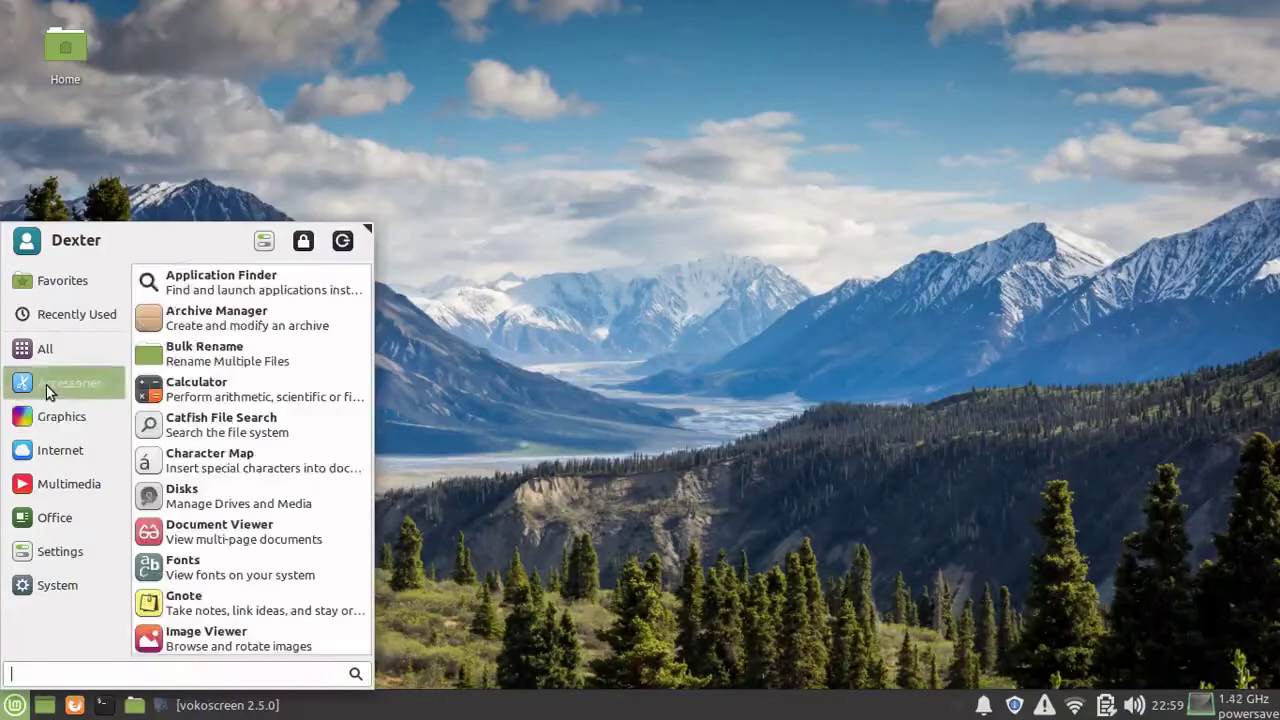
pyautogui.scroll(-3, 287, 422)
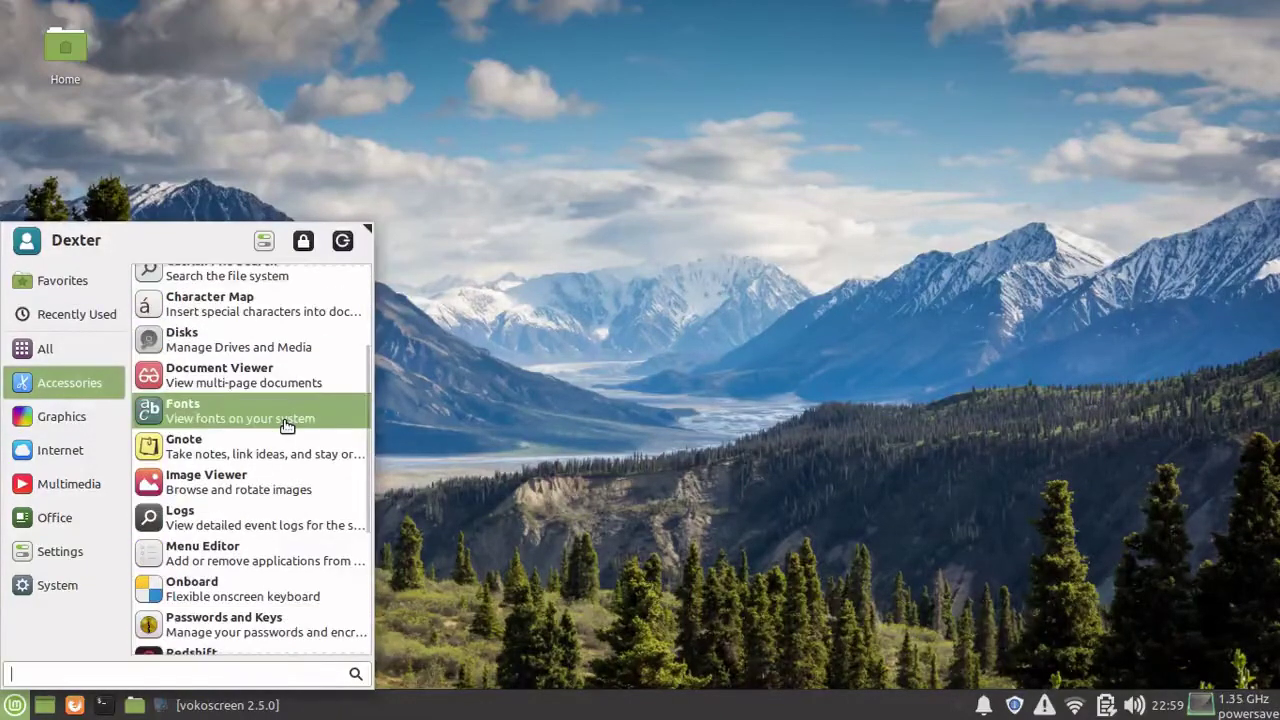
pyautogui.scroll(-3, 287, 422)
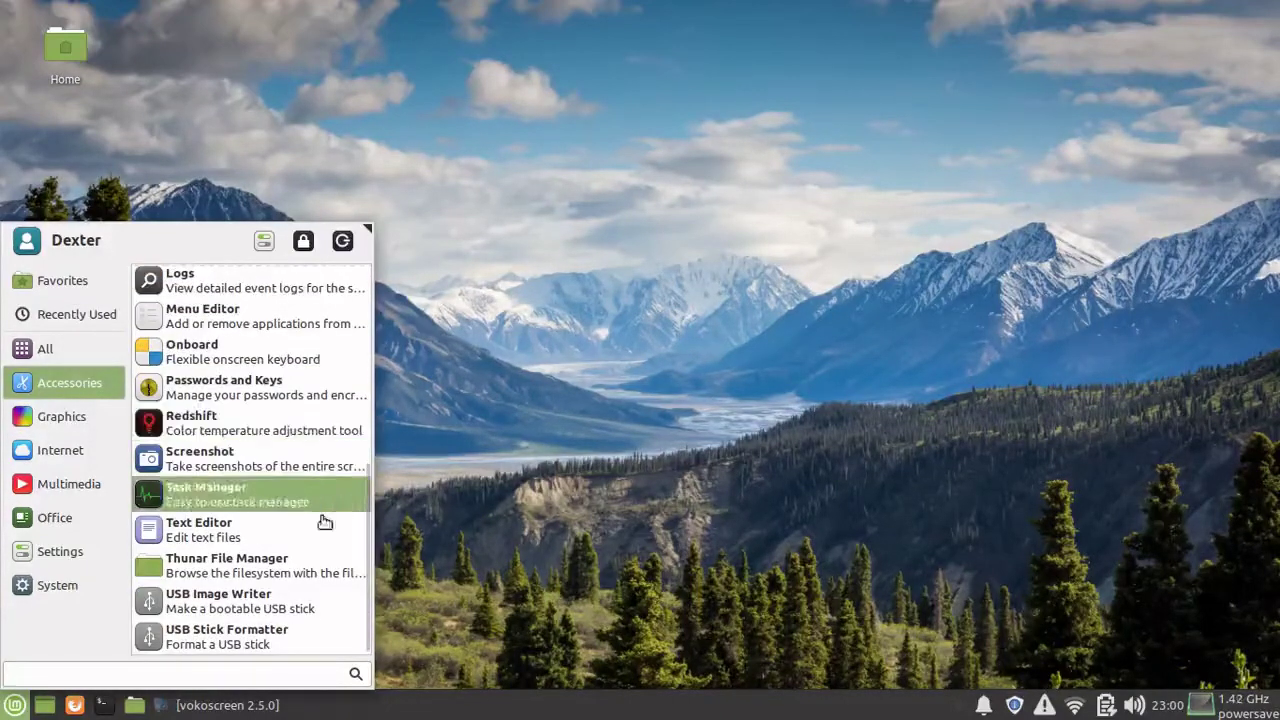
pyautogui.click(203, 564)
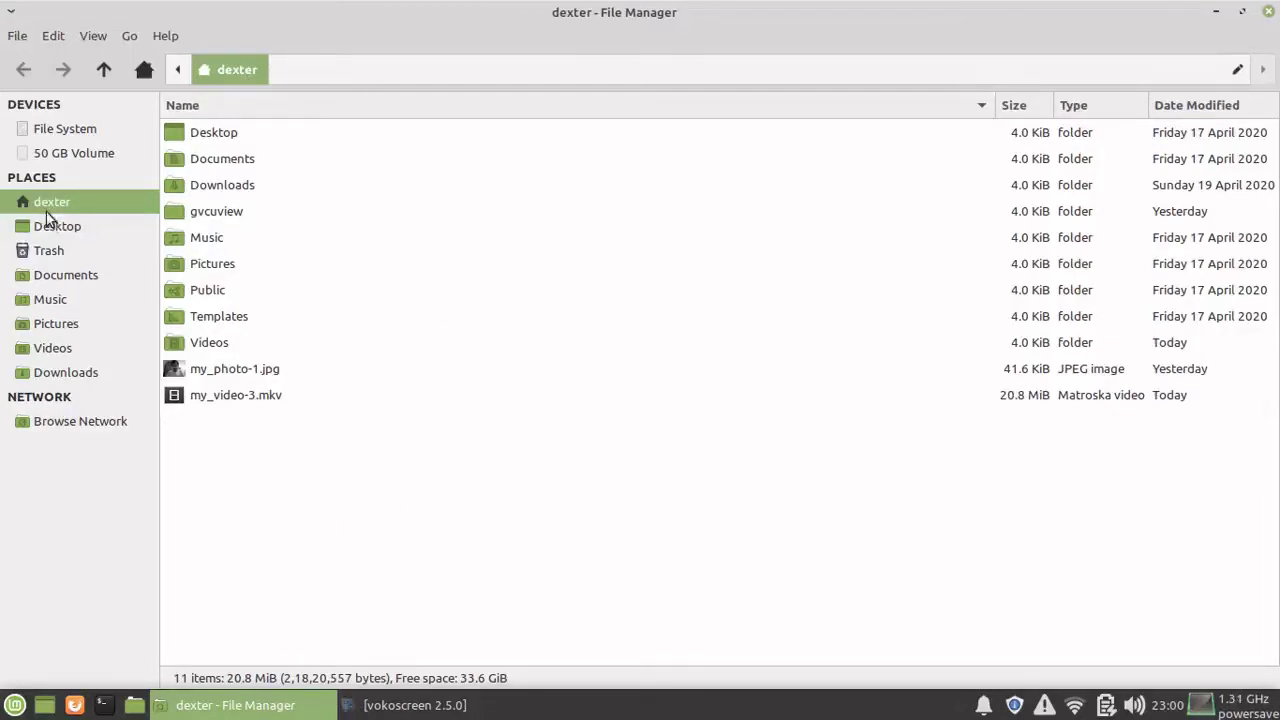
# - Show the home folder's full path as editable text, and return to the folder-button path view
pyautogui.click(403, 71)
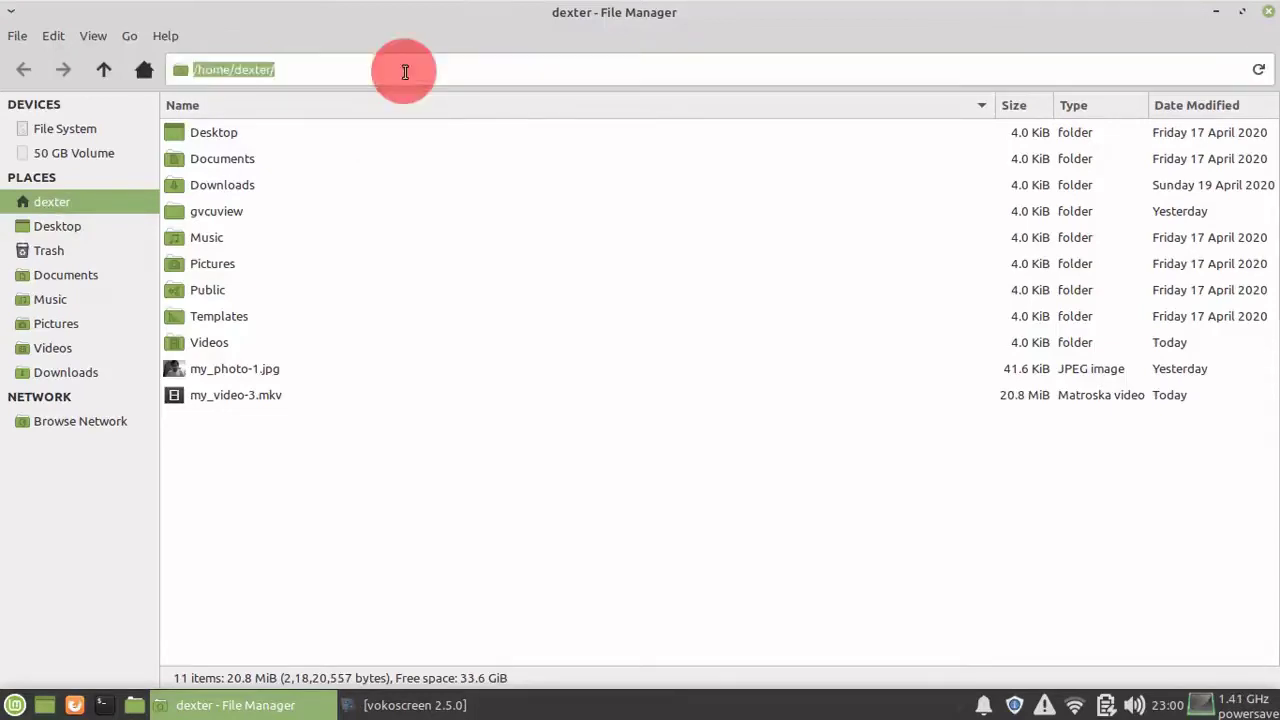
pyautogui.click(301, 76)
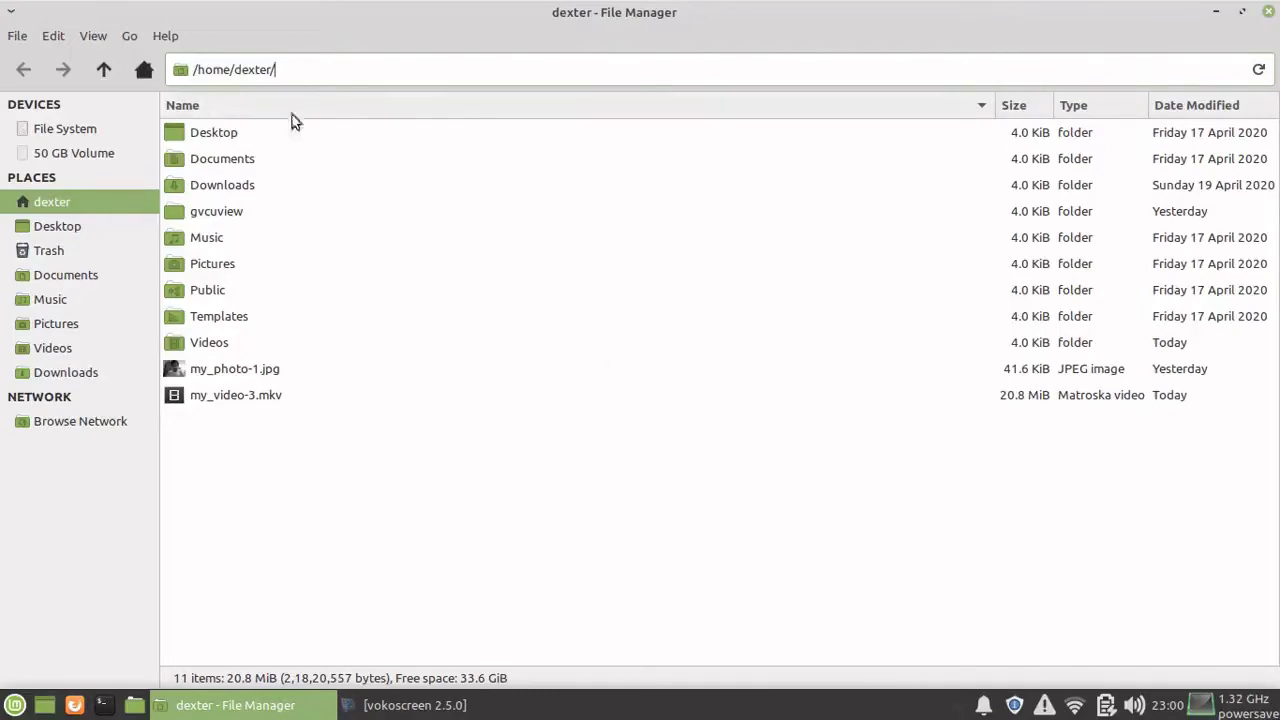
pyautogui.click(324, 74)
pyautogui.click(240, 477)
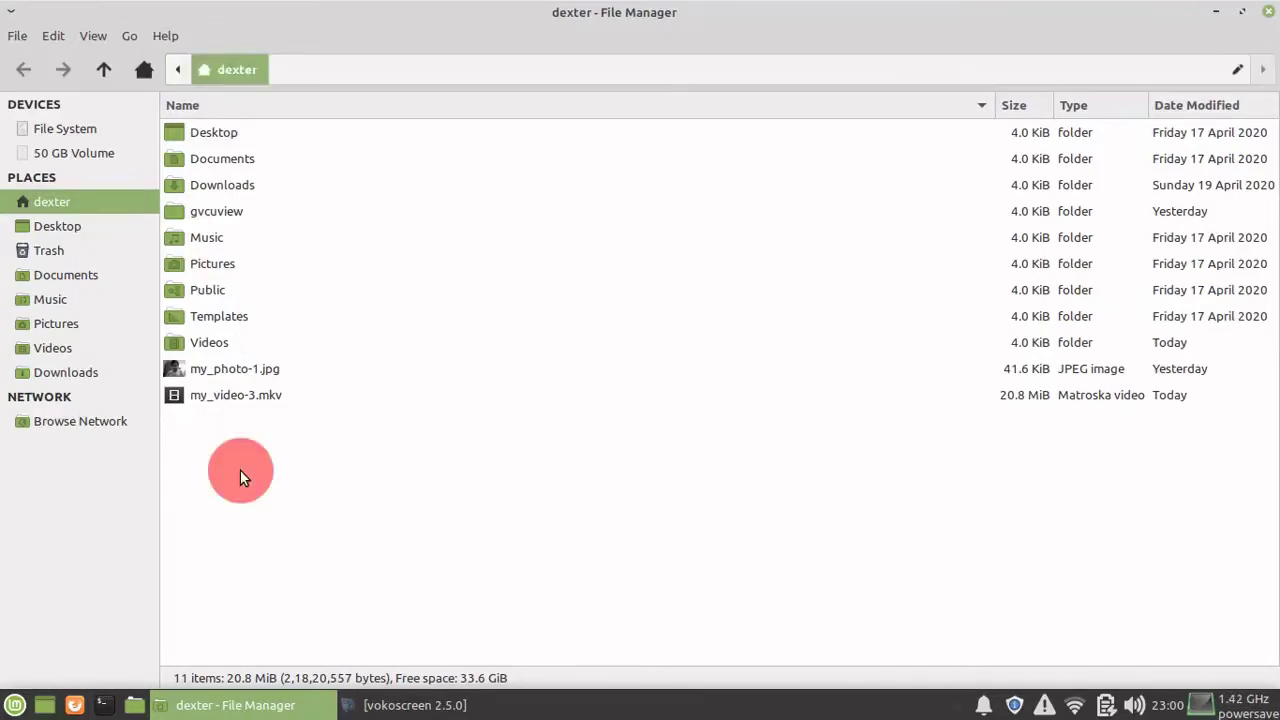
# - View the folder actions available for an empty area of the home folder, and dismiss them without choosing one
pyautogui.rightClick(363, 490)
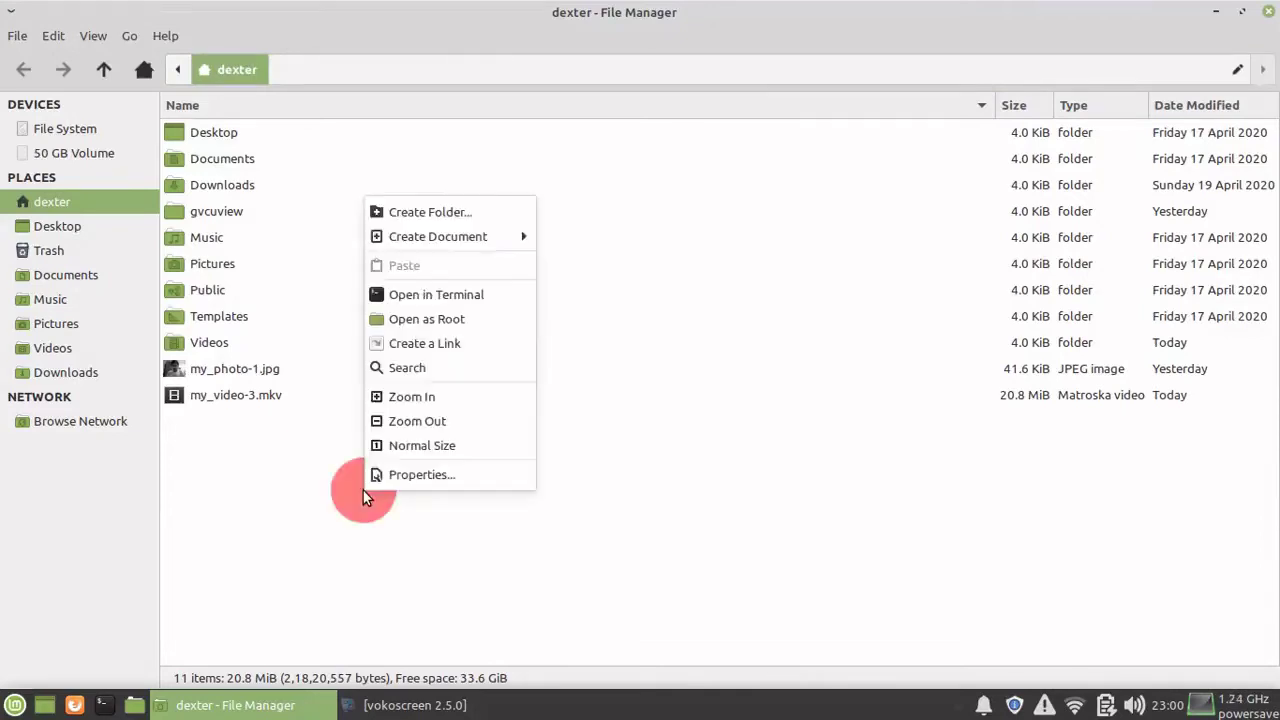
pyautogui.moveTo(465, 240)
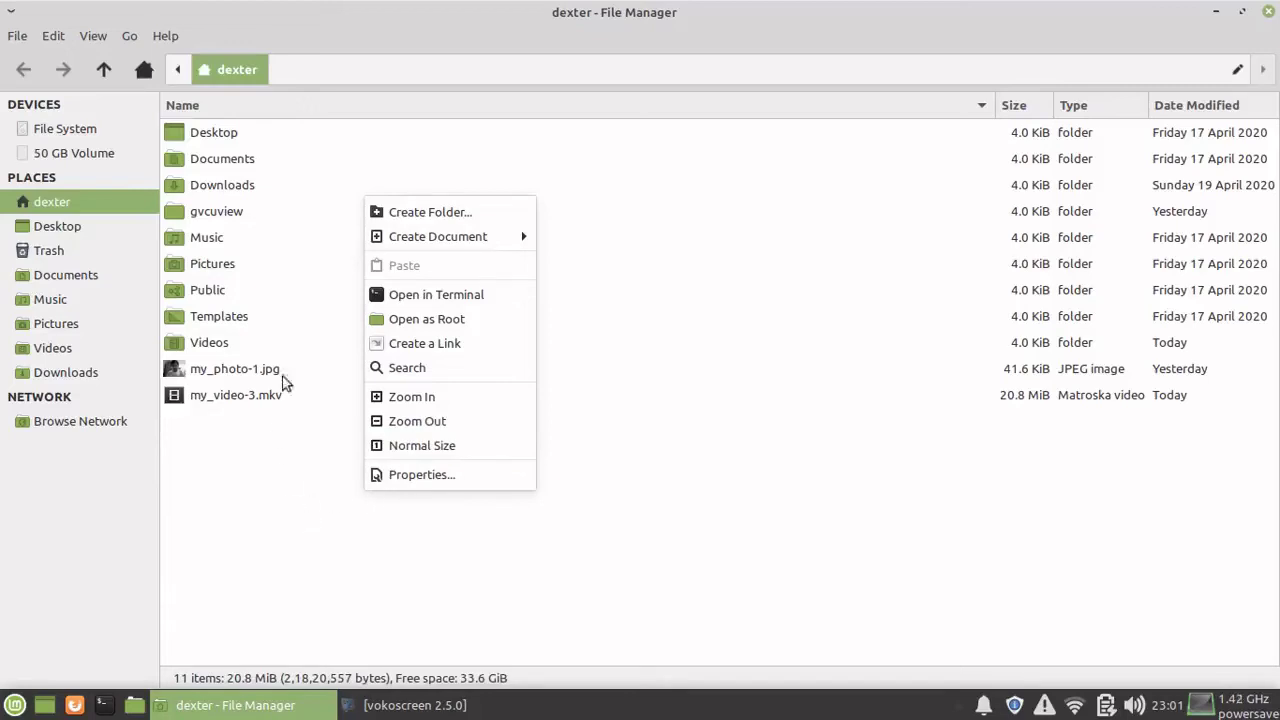
pyautogui.click(305, 530)
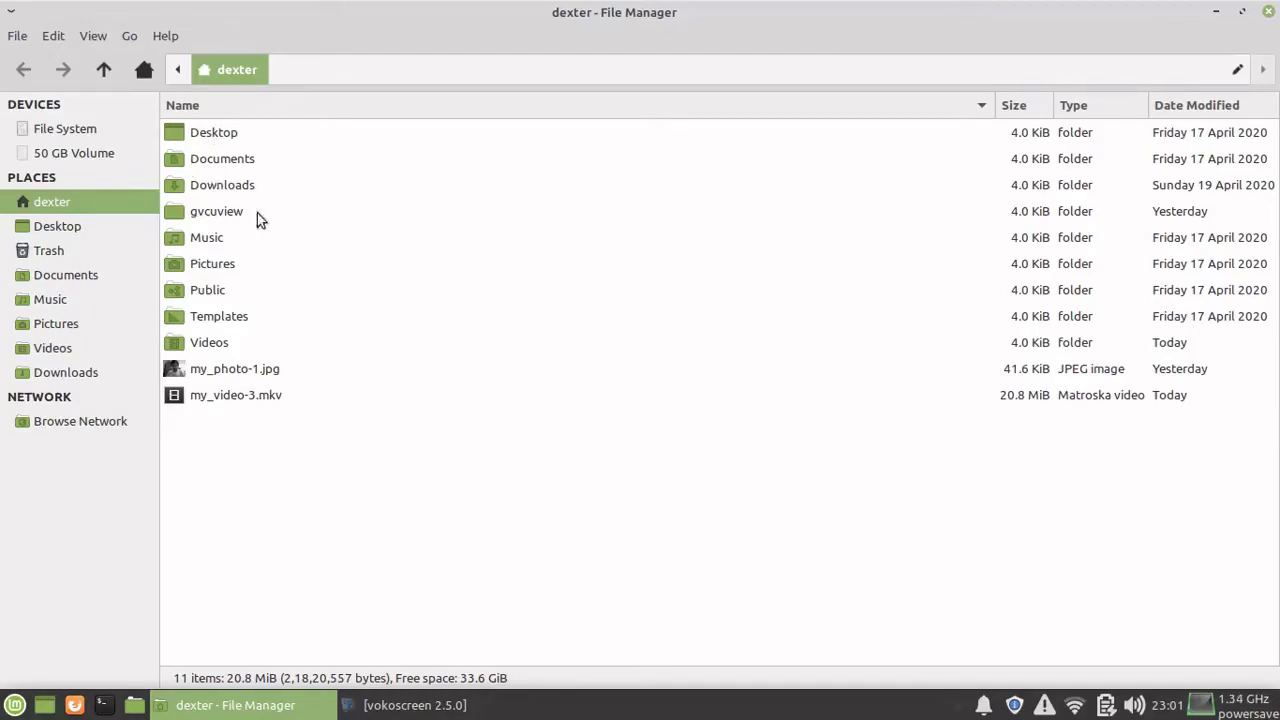
# - View the contents of the Desktop folder and return to the home folder
pyautogui.click(218, 133)
pyautogui.doubleClick(218, 133)
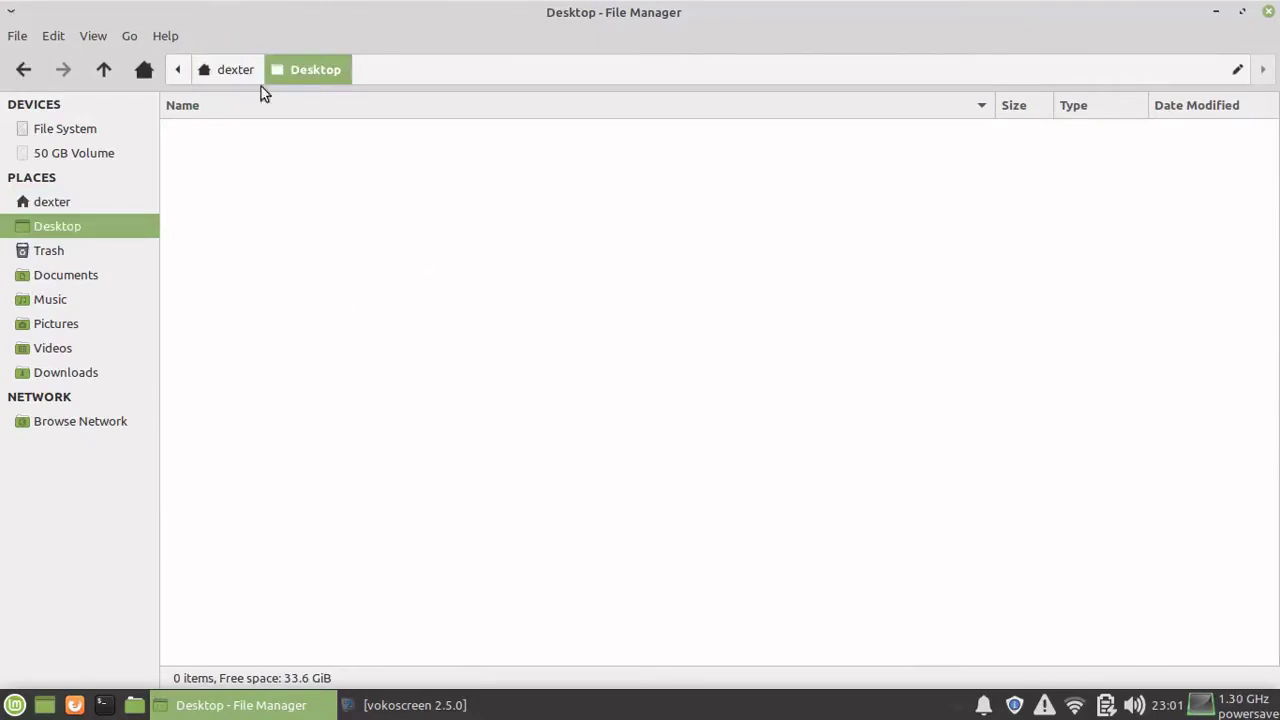
pyautogui.click(25, 72)
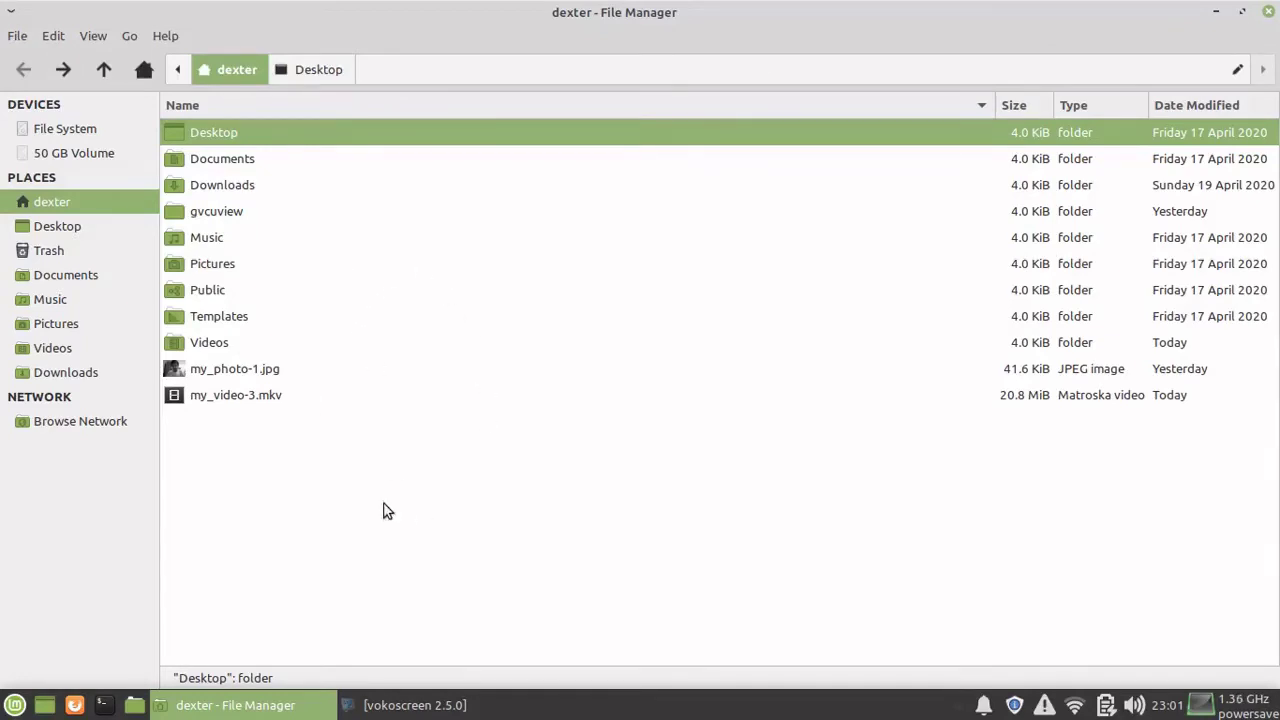
# - Widen the file manager's side pane slightly
pyautogui.moveTo(158, 523); pyautogui.dragTo(181, 523)
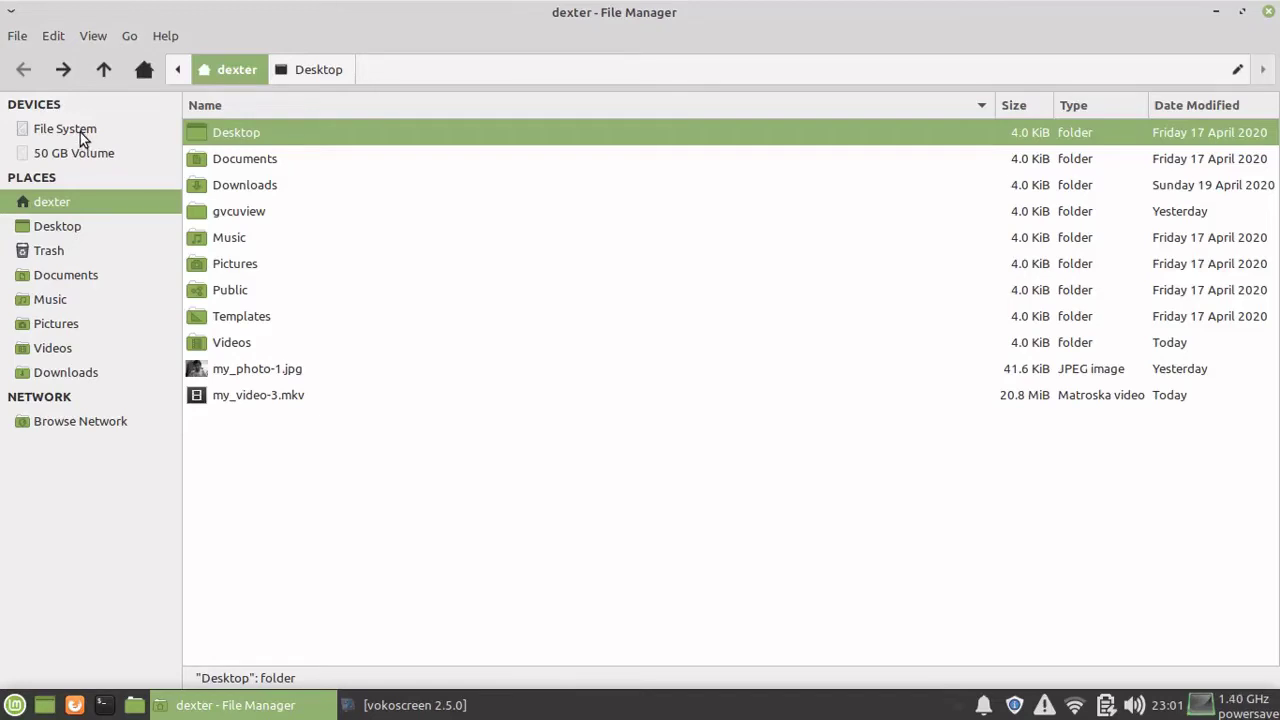
# - Browse the root contents of File System and show its path as editable text
pyautogui.moveTo(80, 134)
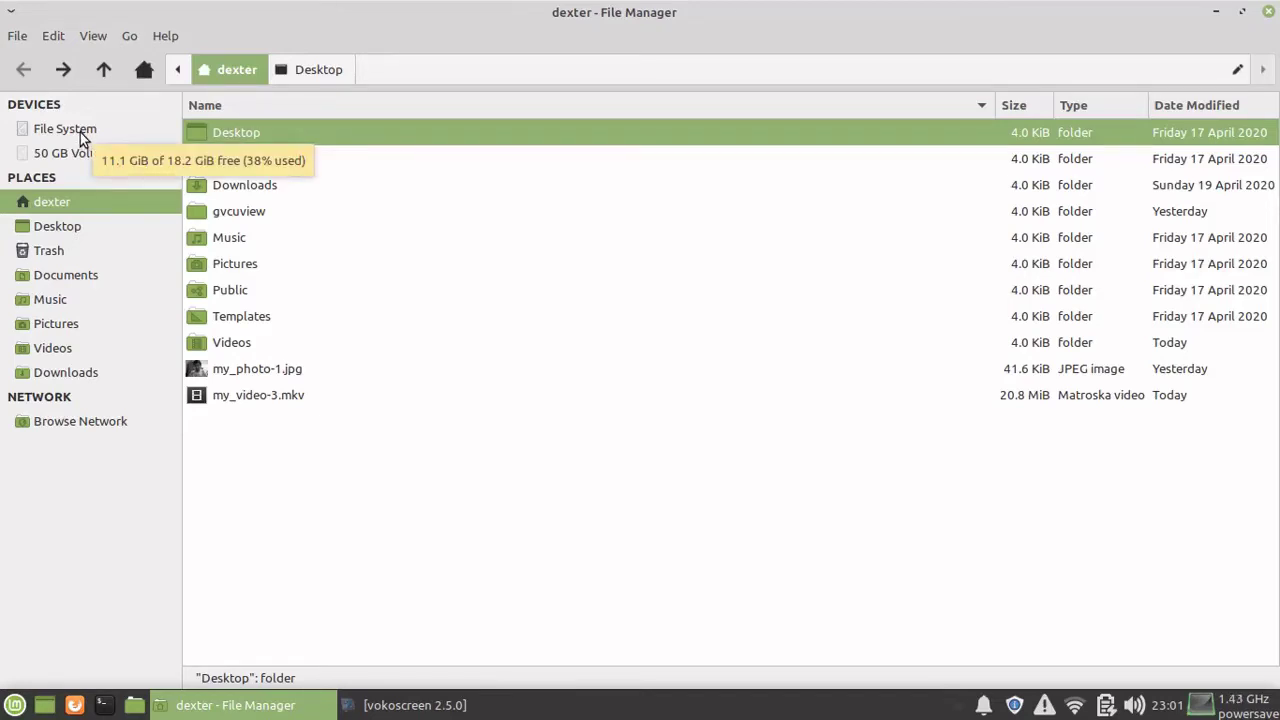
pyautogui.click(80, 132)
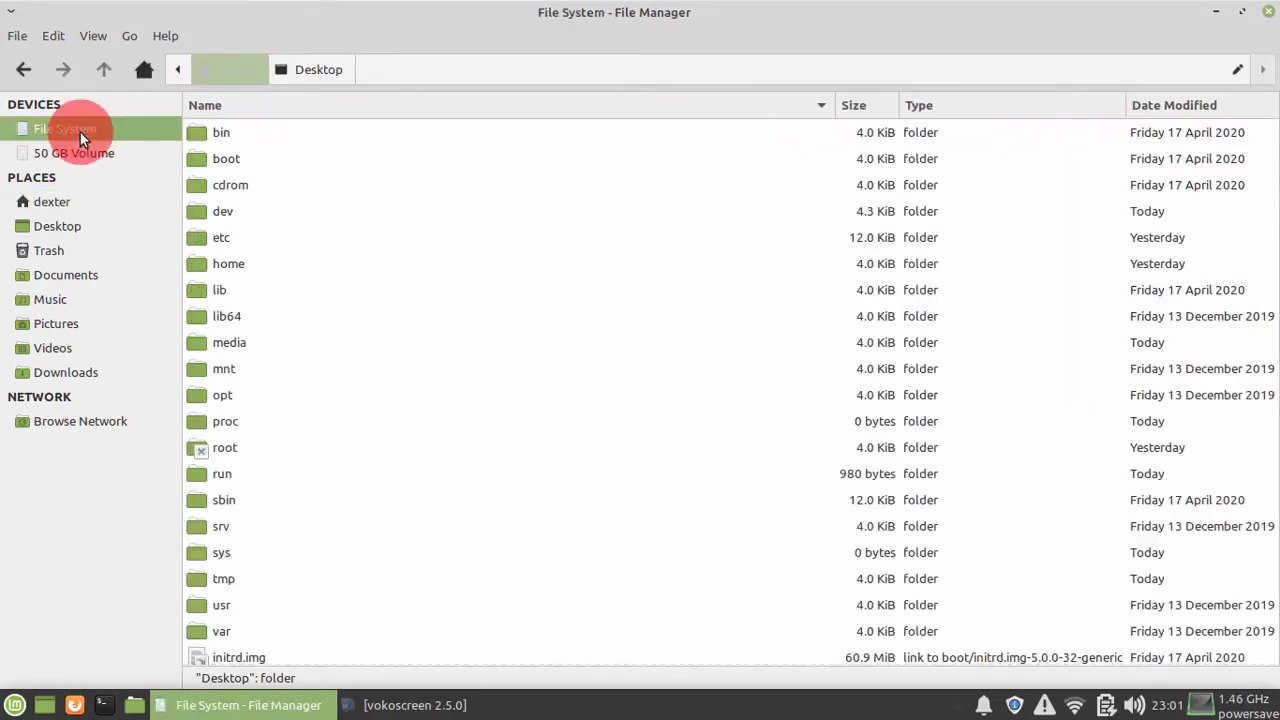
pyautogui.click(424, 68)
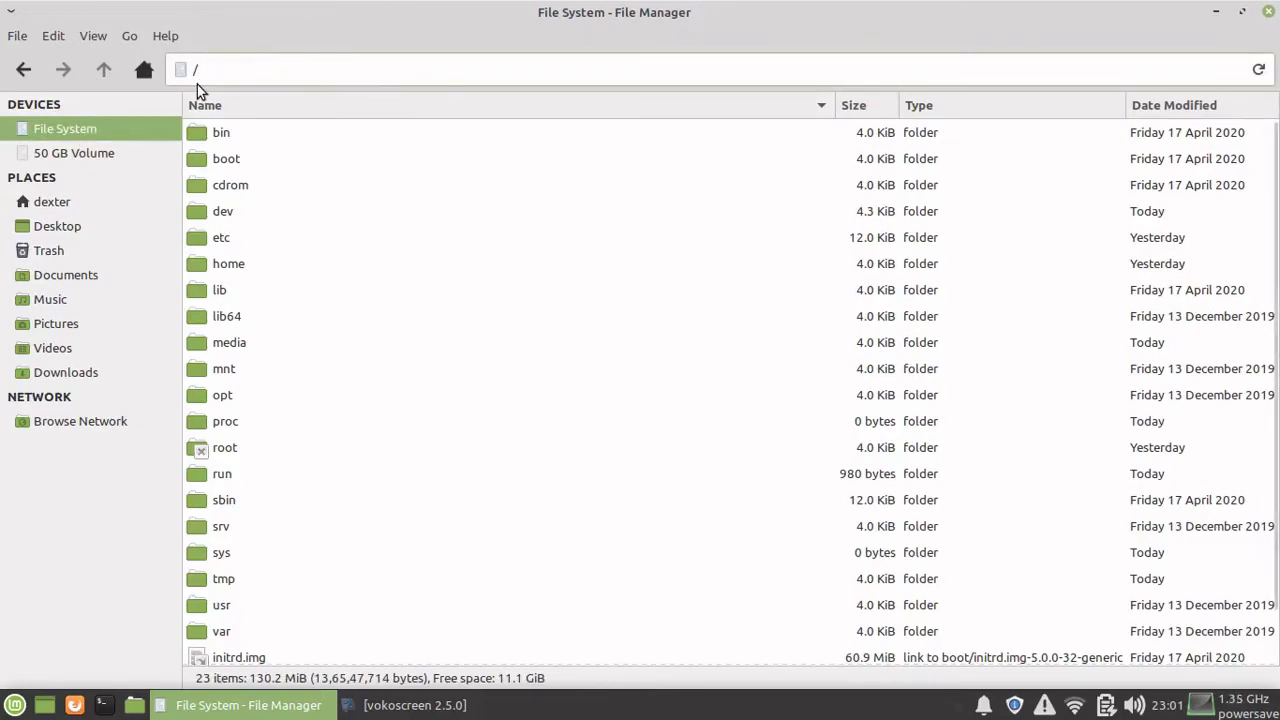
pyautogui.scroll(-1, 309, 329)
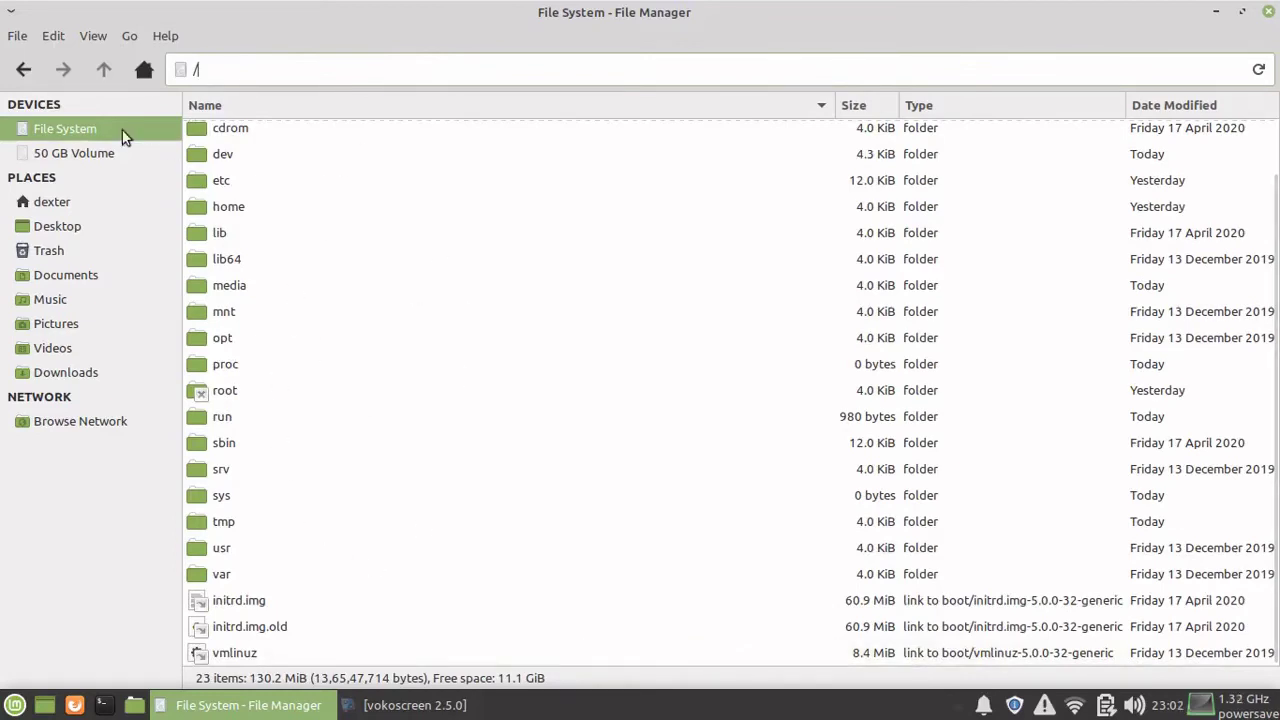
pyautogui.scroll(1, 265, 280)
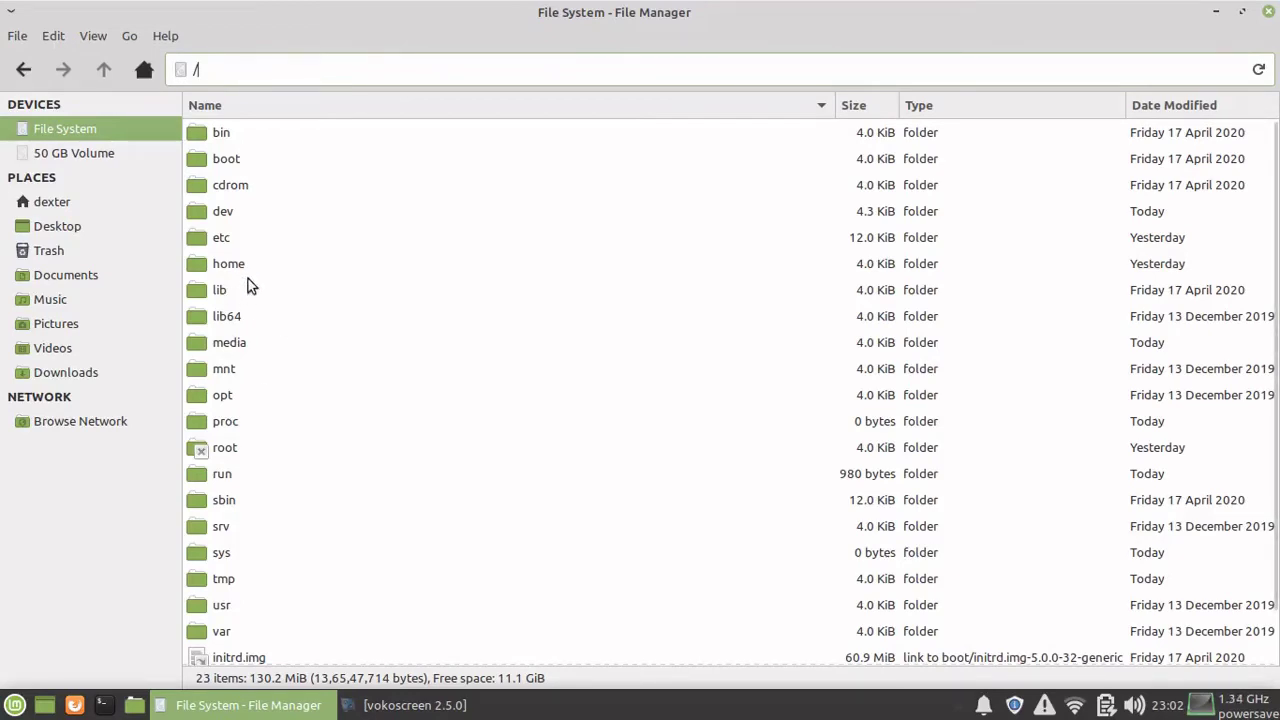
# - Browse the full contents of the 50 GB Volume
pyautogui.click(77, 152)
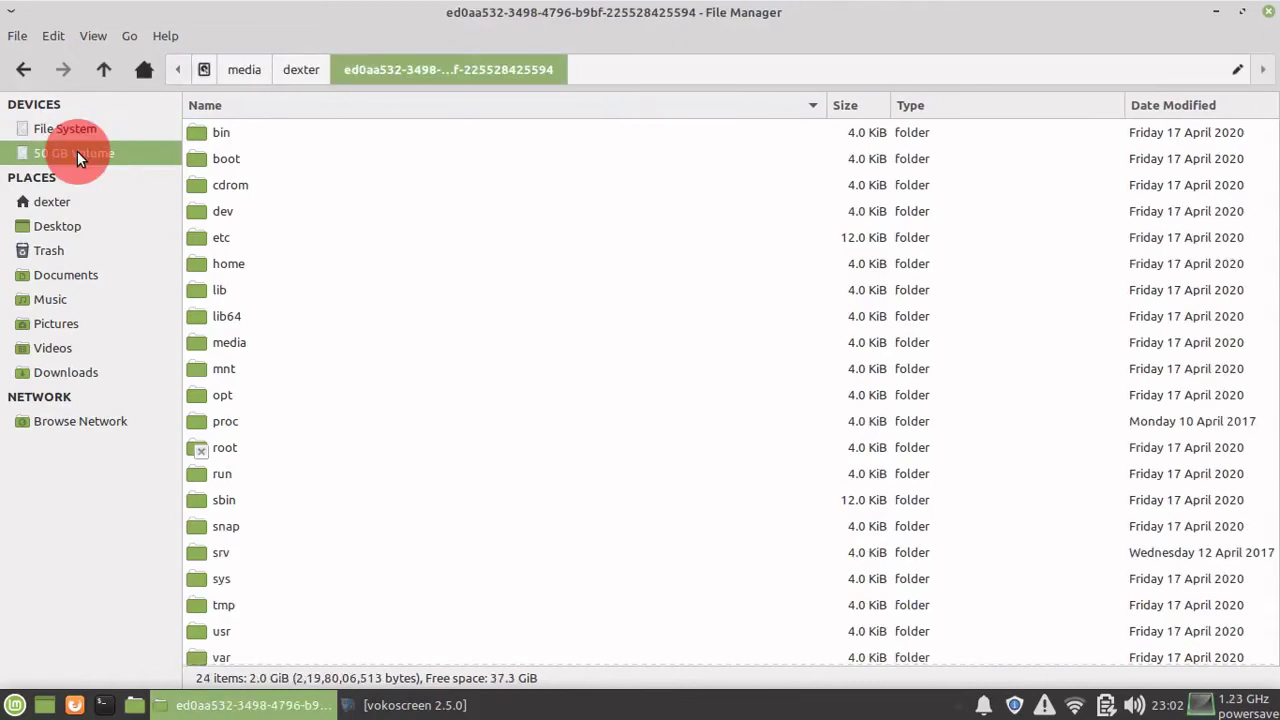
pyautogui.scroll(-3, 435, 200)
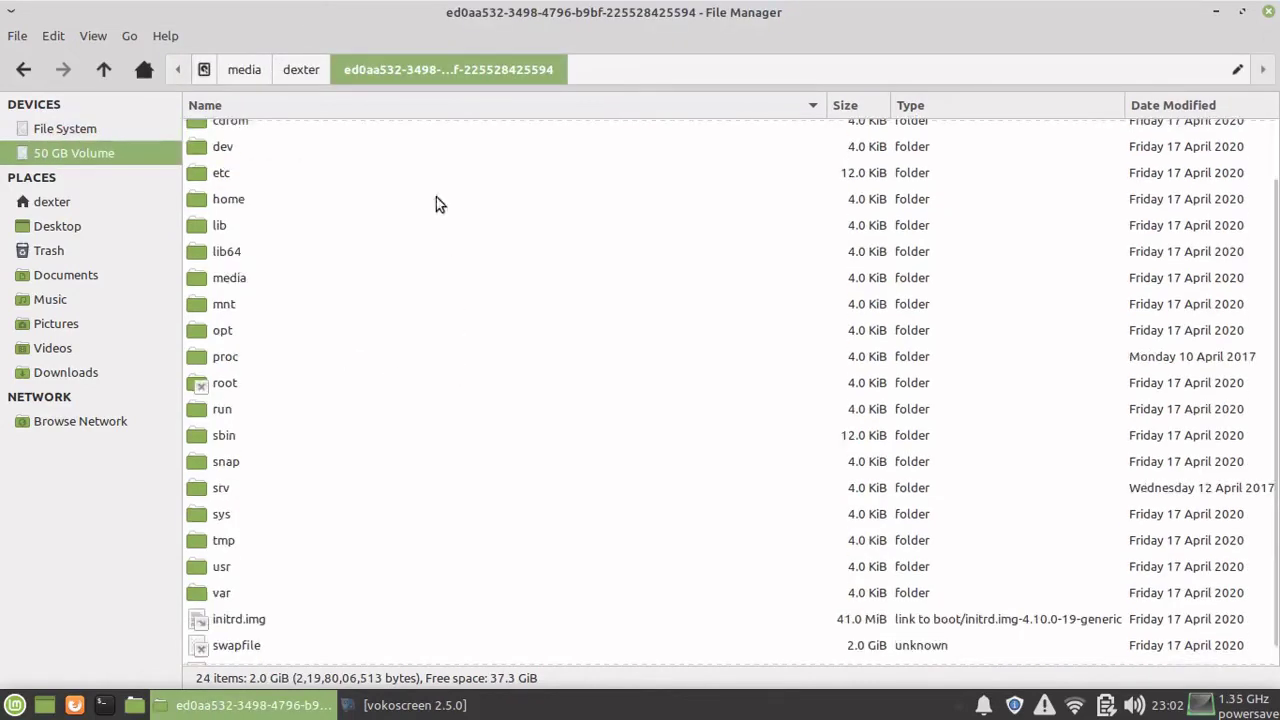
pyautogui.scroll(3, 453, 372)
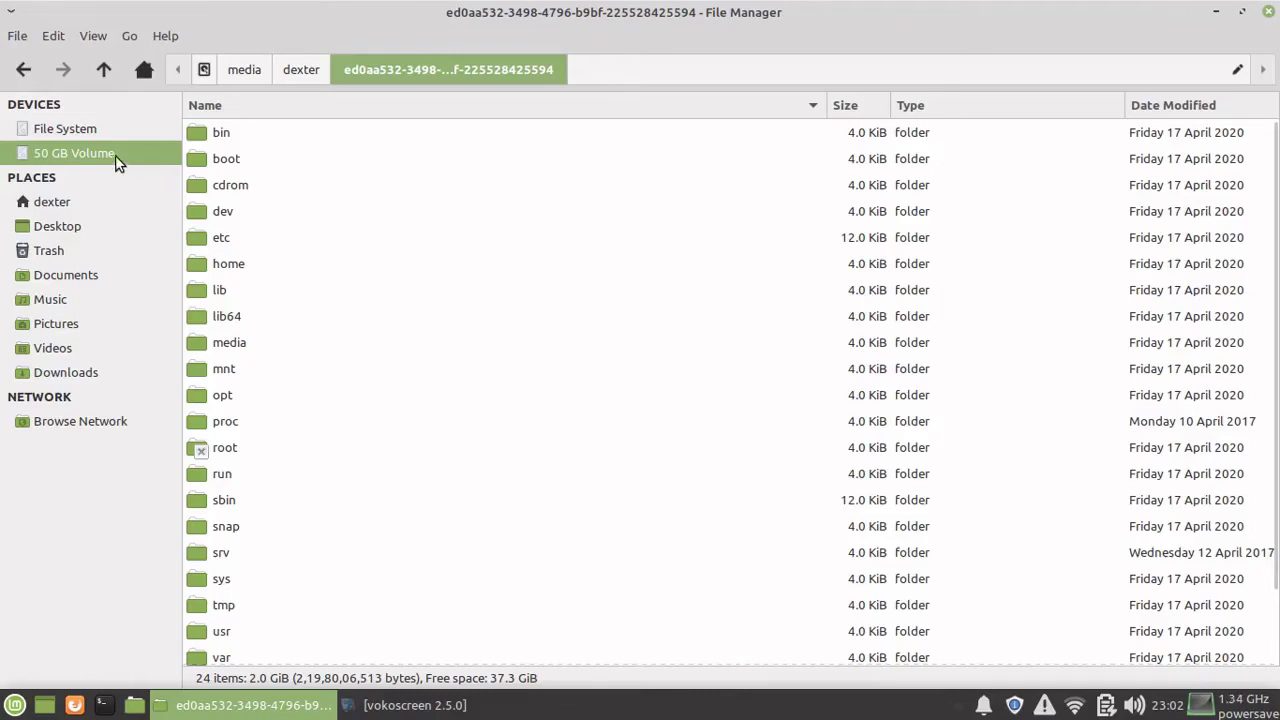
# - Copy my_photo-1.jpg from the home folder into the Pictures folder
pyautogui.click(56, 202)
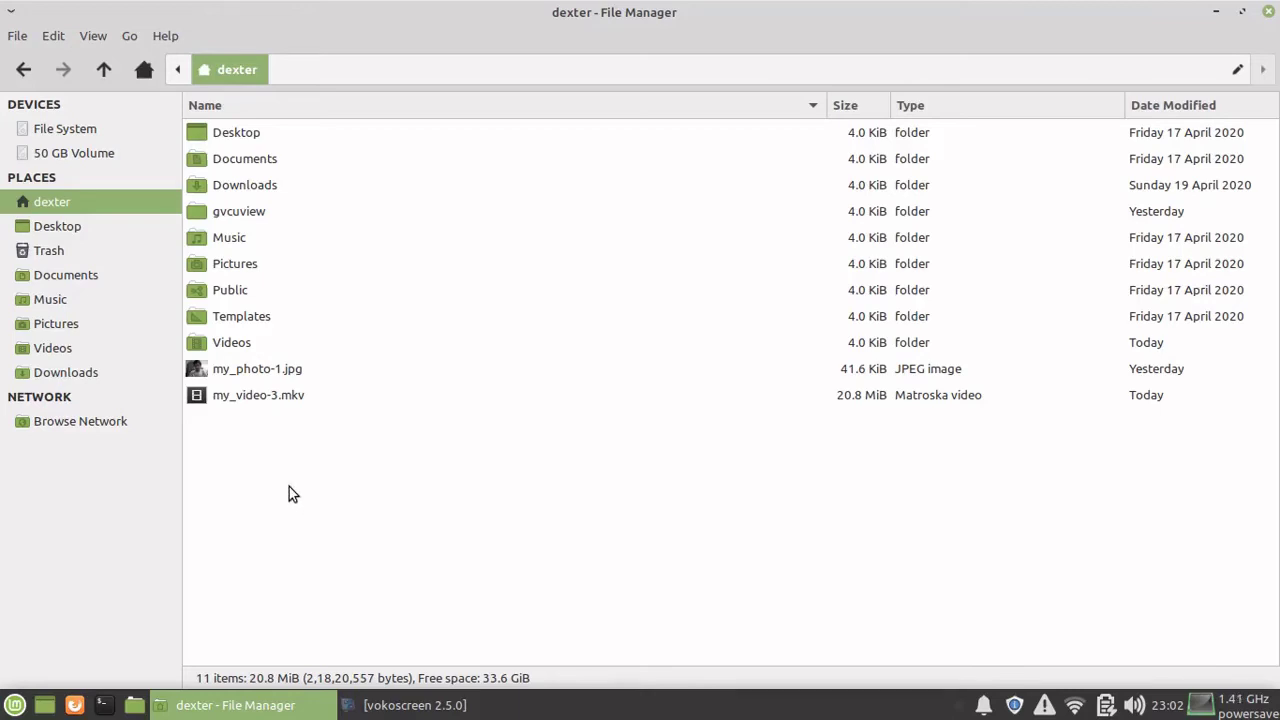
pyautogui.rightClick(273, 368)
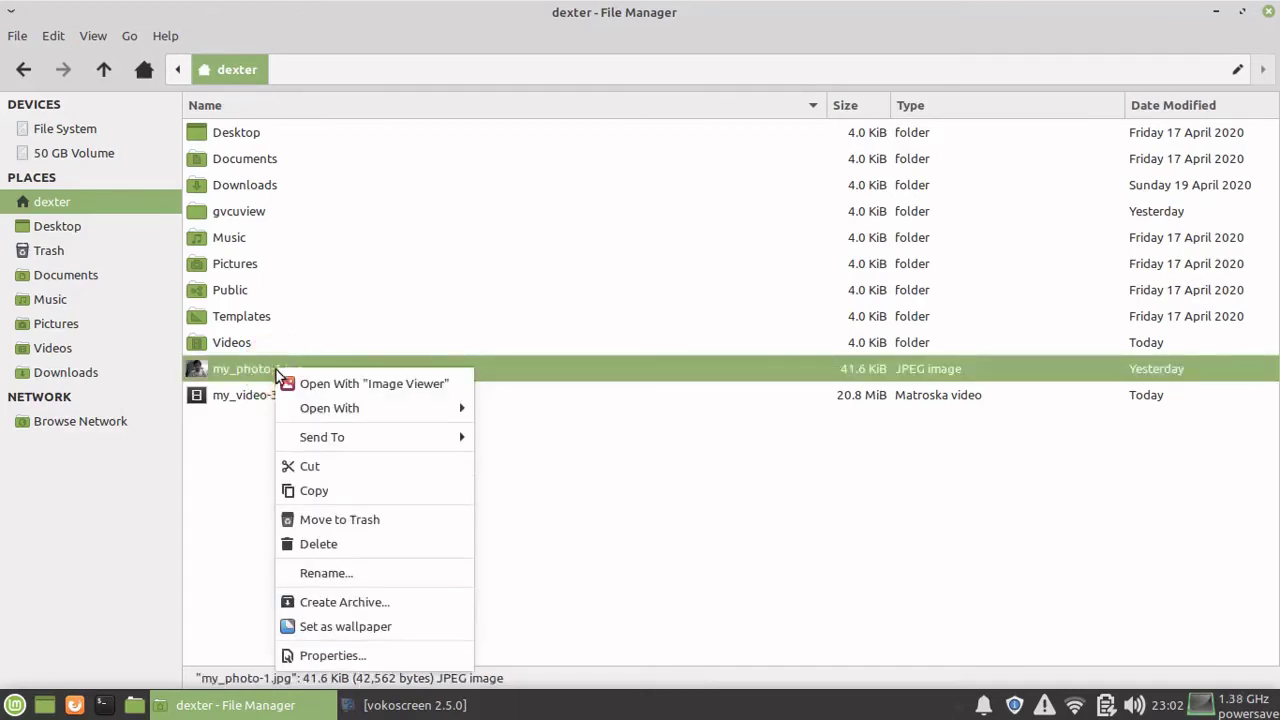
pyautogui.click(334, 490)
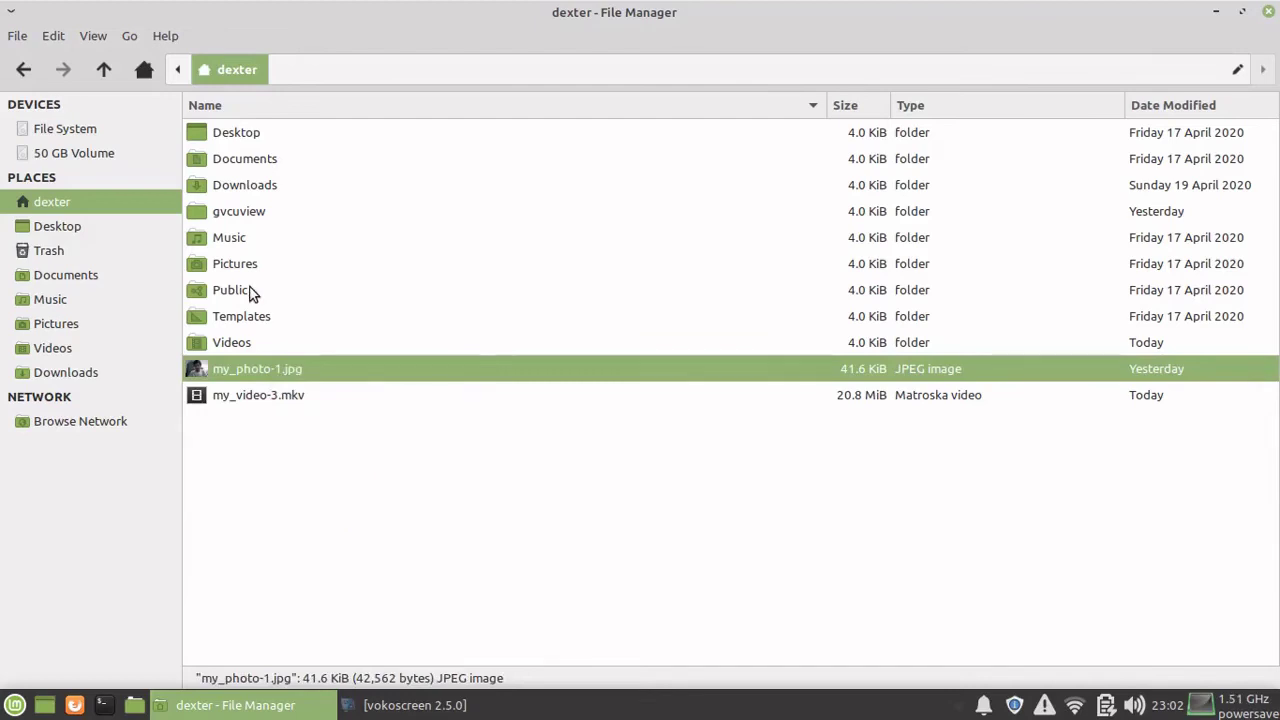
pyautogui.doubleClick(238, 265)
pyautogui.rightClick(238, 265)
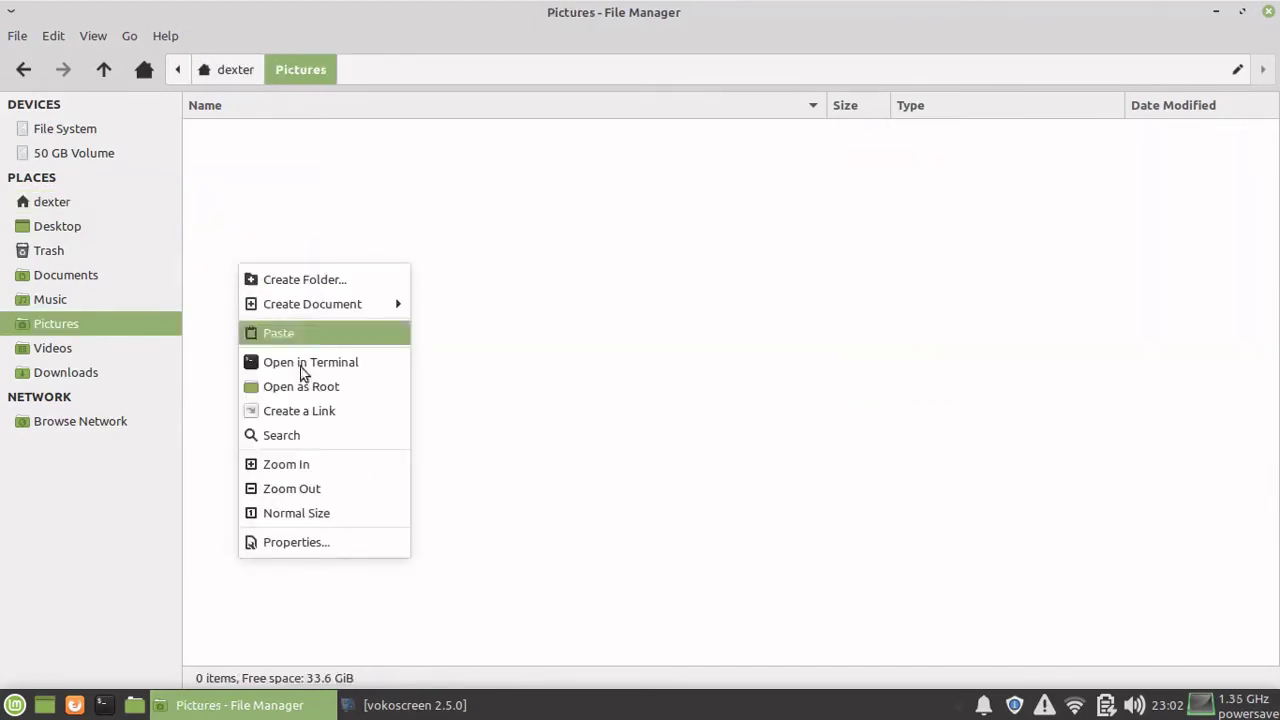
pyautogui.click(301, 333)
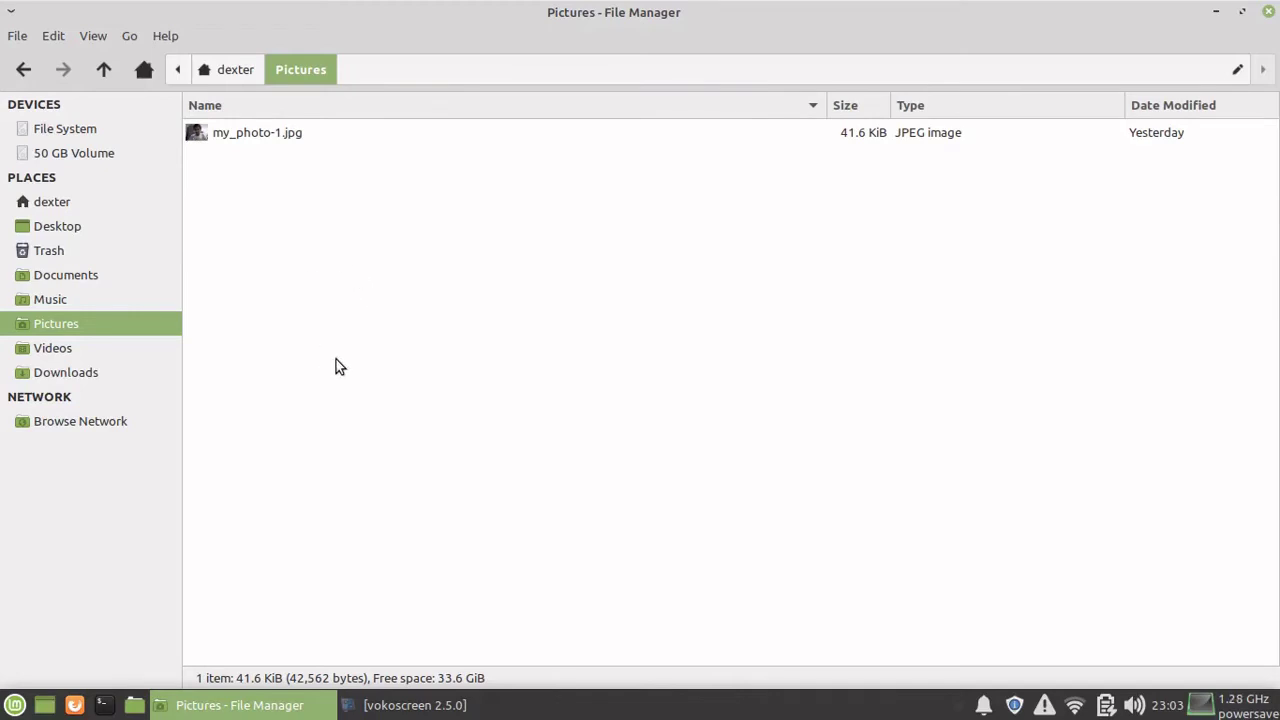
# - View the file actions and Send To destinations for my_photo-1.jpg in Pictures, and dismiss them without choosing one
pyautogui.rightClick(248, 132)
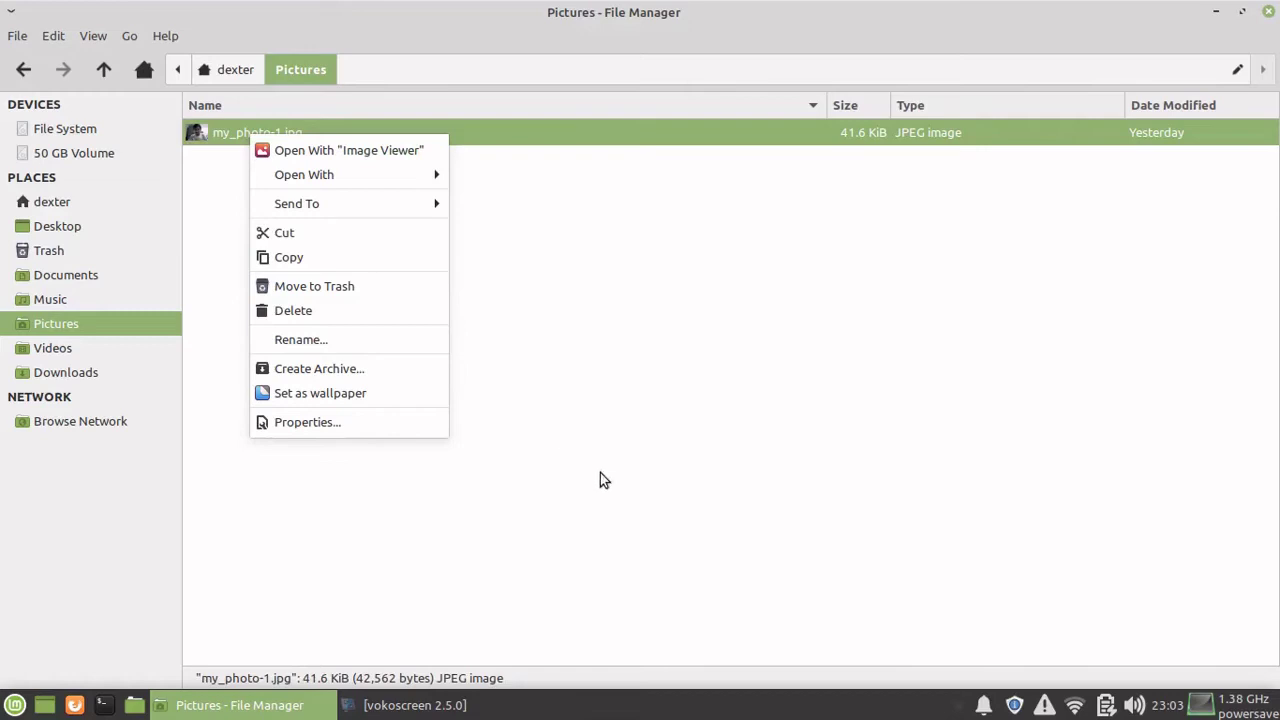
pyautogui.click(437, 500)
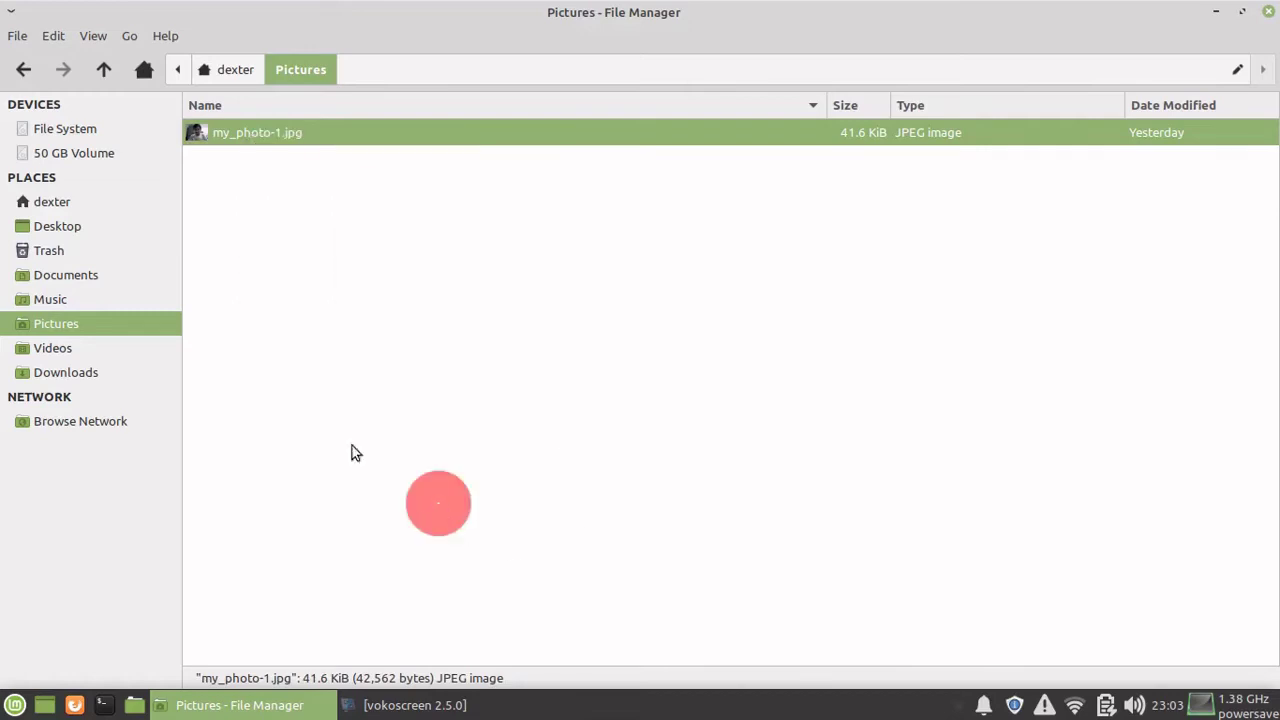
pyautogui.rightClick(286, 133)
pyautogui.moveTo(353, 197)
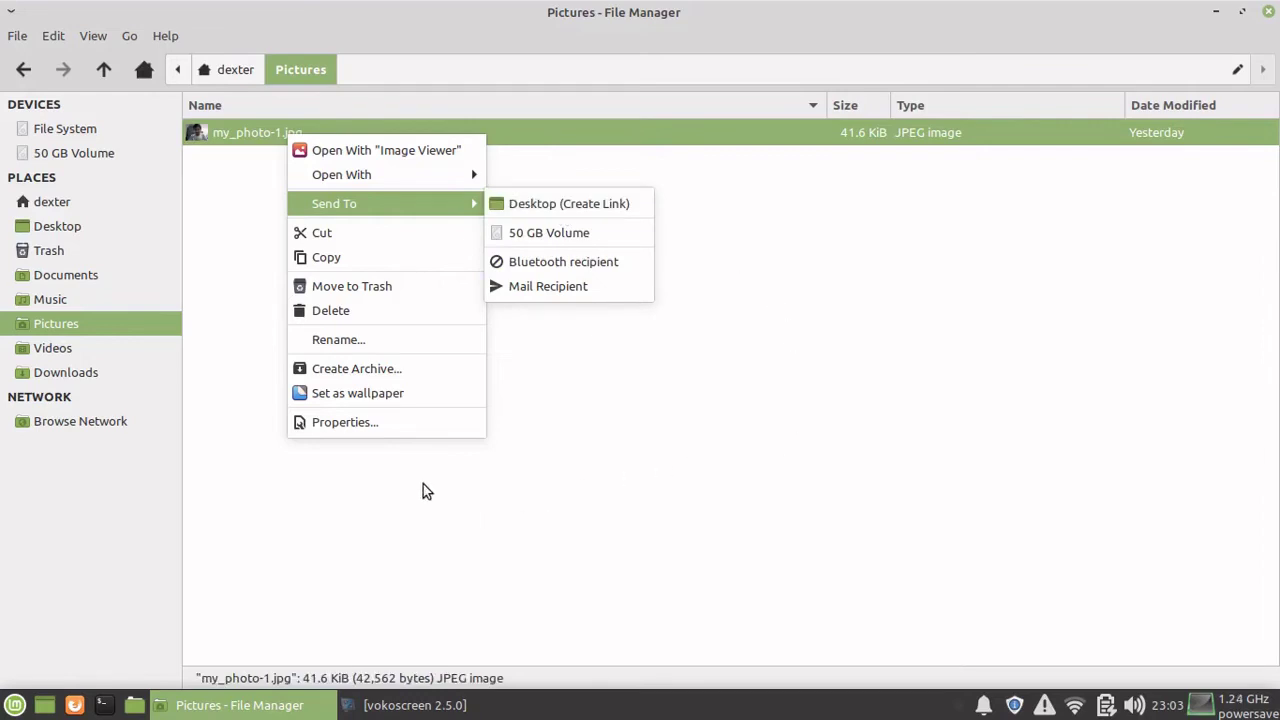
pyautogui.click(260, 468)
# - View the alternative applications offered for opening my_photo-1.jpg, and dismiss them without choosing one
pyautogui.rightClick(288, 136)
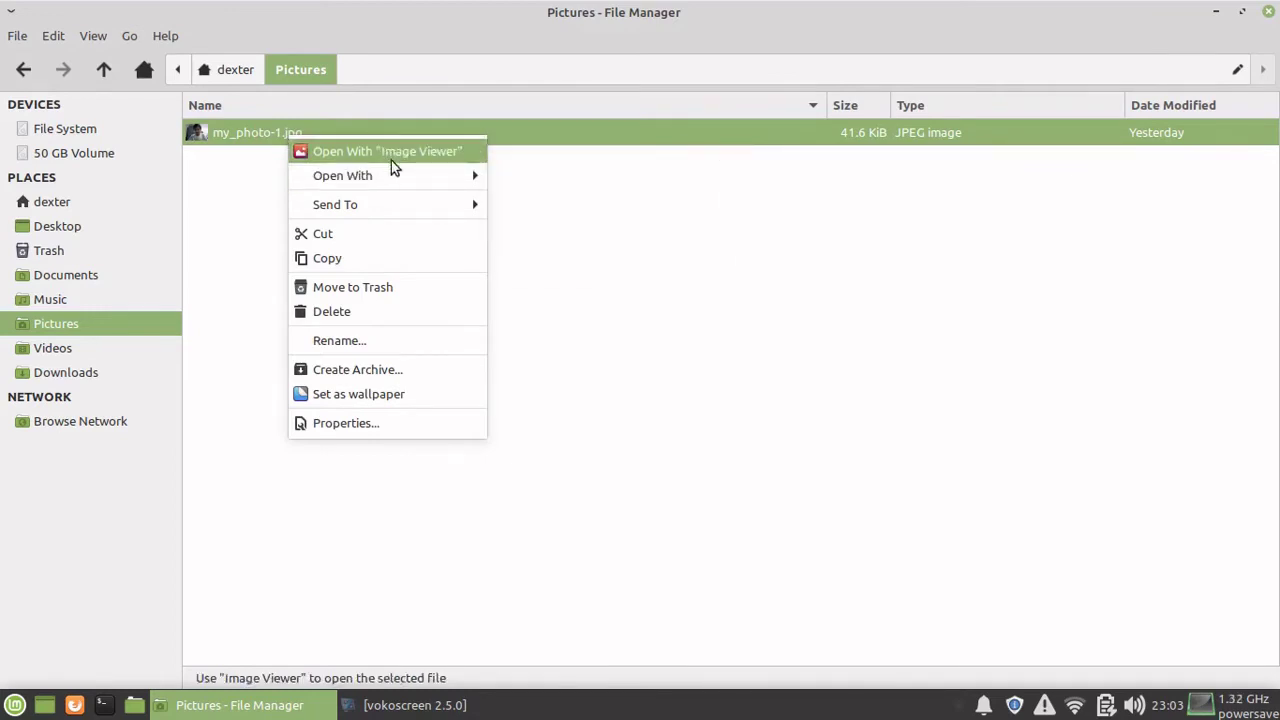
pyautogui.moveTo(398, 172)
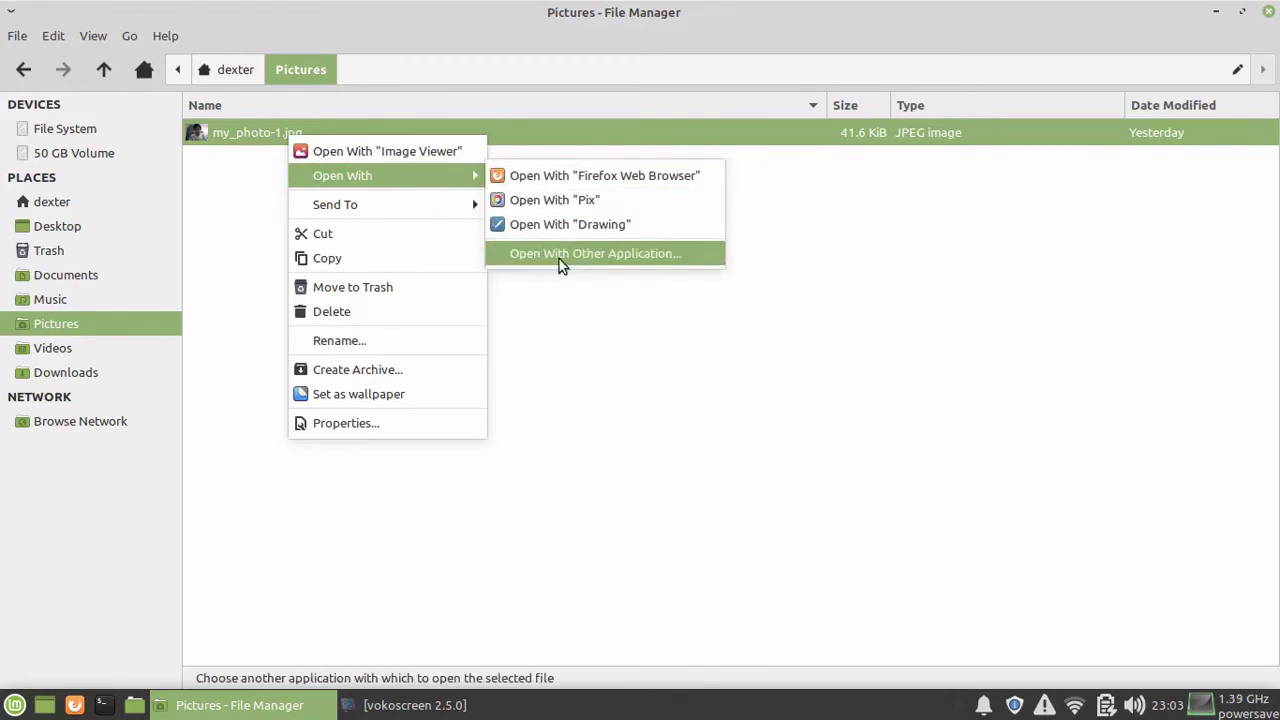
pyautogui.click(412, 552)
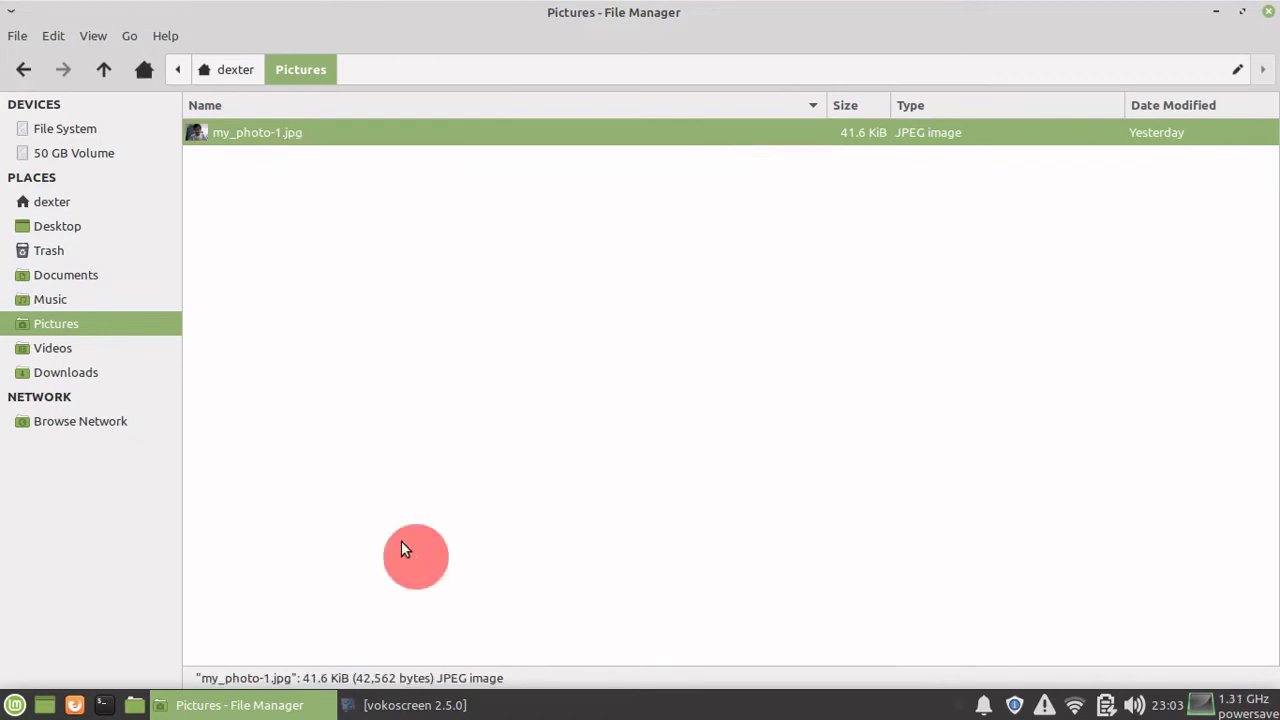
# - Select my_photo-1.jpg and my_video-3.mkv together in the home folder, and view the actions available for both without choosing one
pyautogui.click(238, 70)
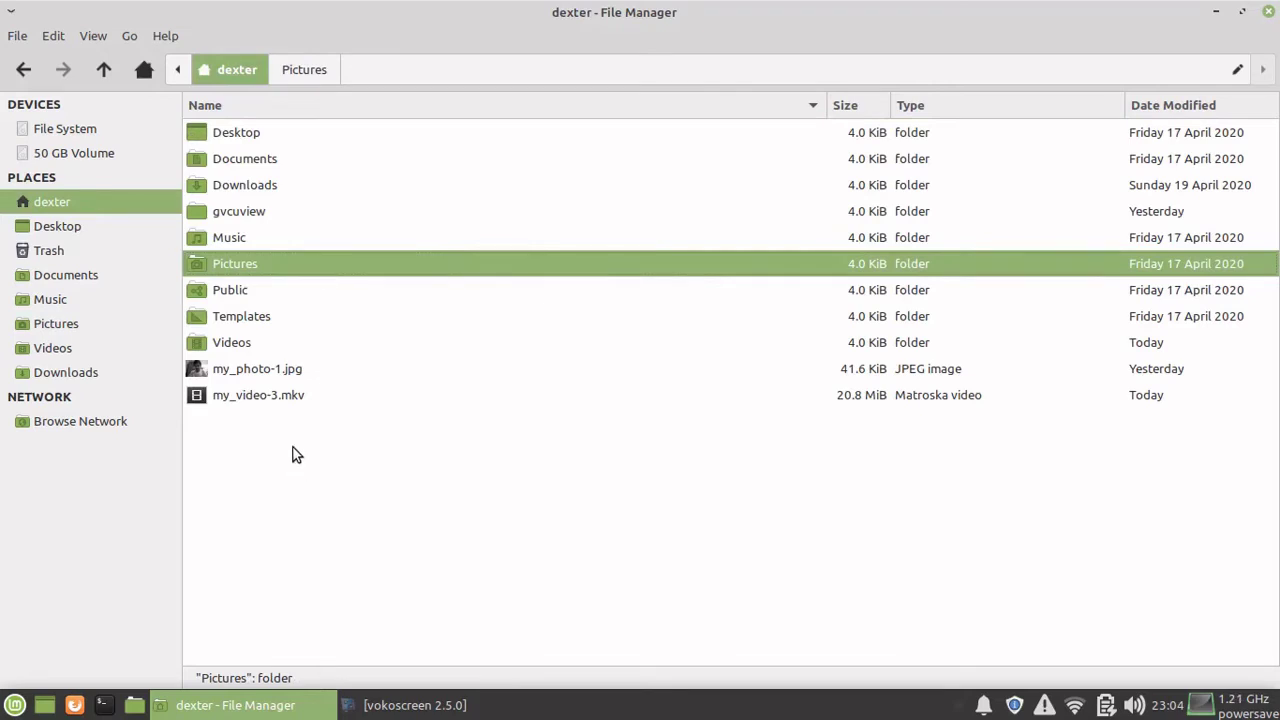
pyautogui.click(289, 370)
pyautogui.keyDown('shift'); pyautogui.click(288, 395); pyautogui.keyUp('shift')
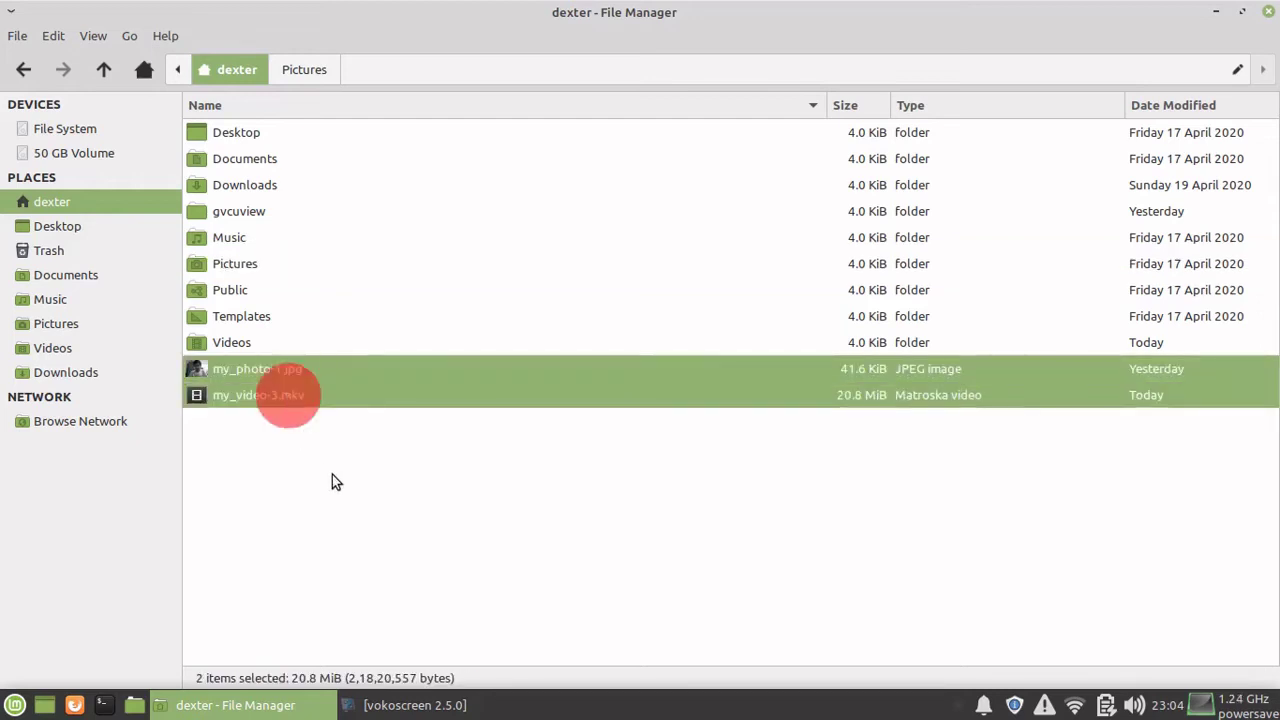
pyautogui.rightClick(300, 390)
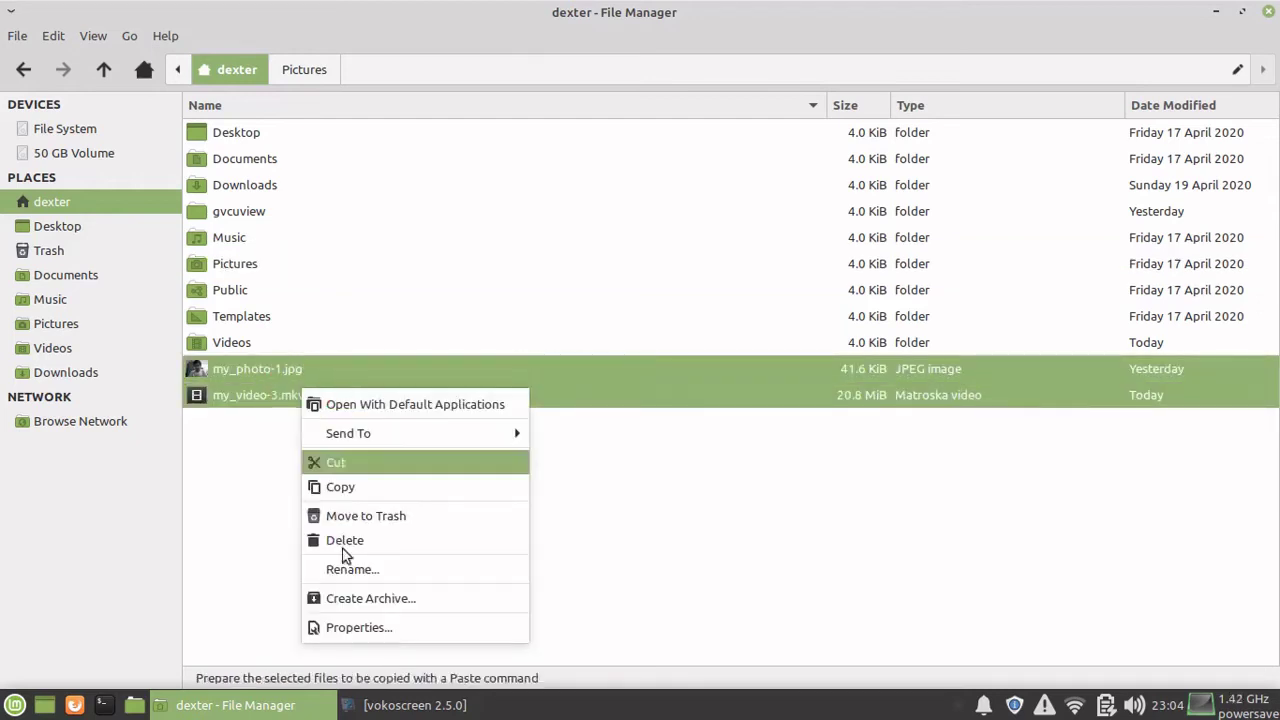
pyautogui.click(660, 543)
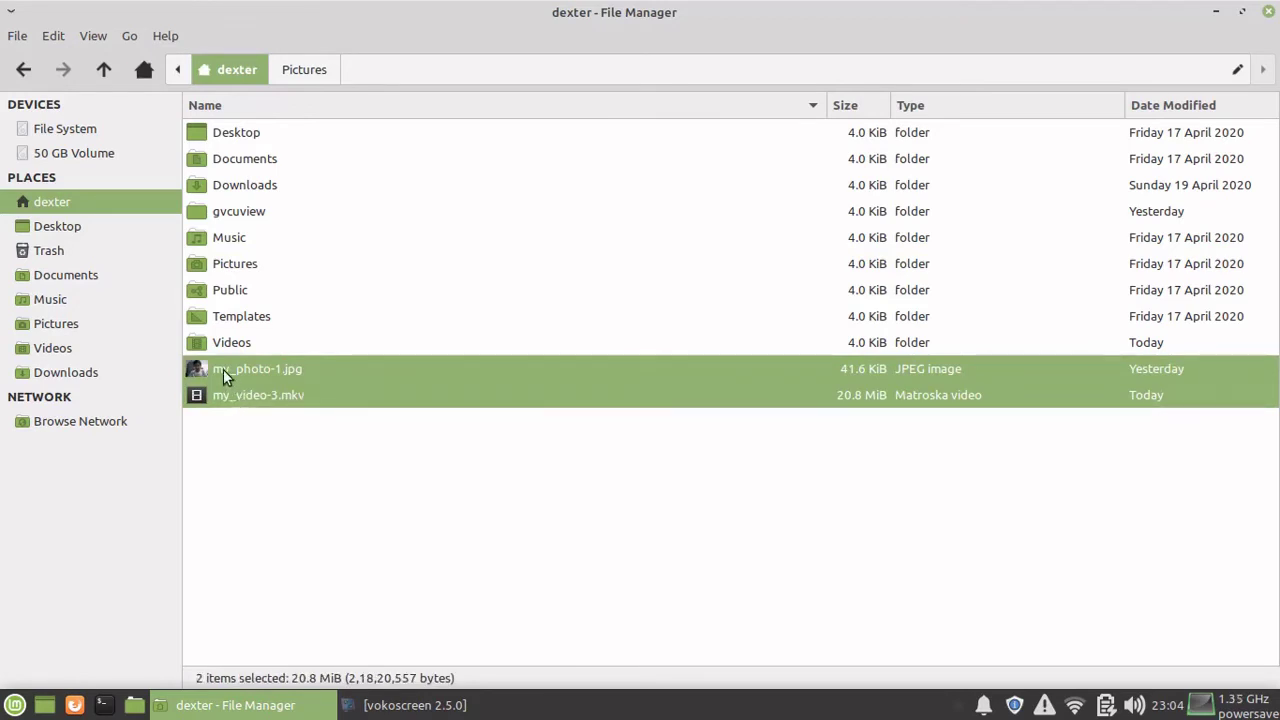
pyautogui.moveTo(223, 369); pyautogui.dragTo(274, 446)
# - View the file manager's About information and close it
pyautogui.click(166, 38)
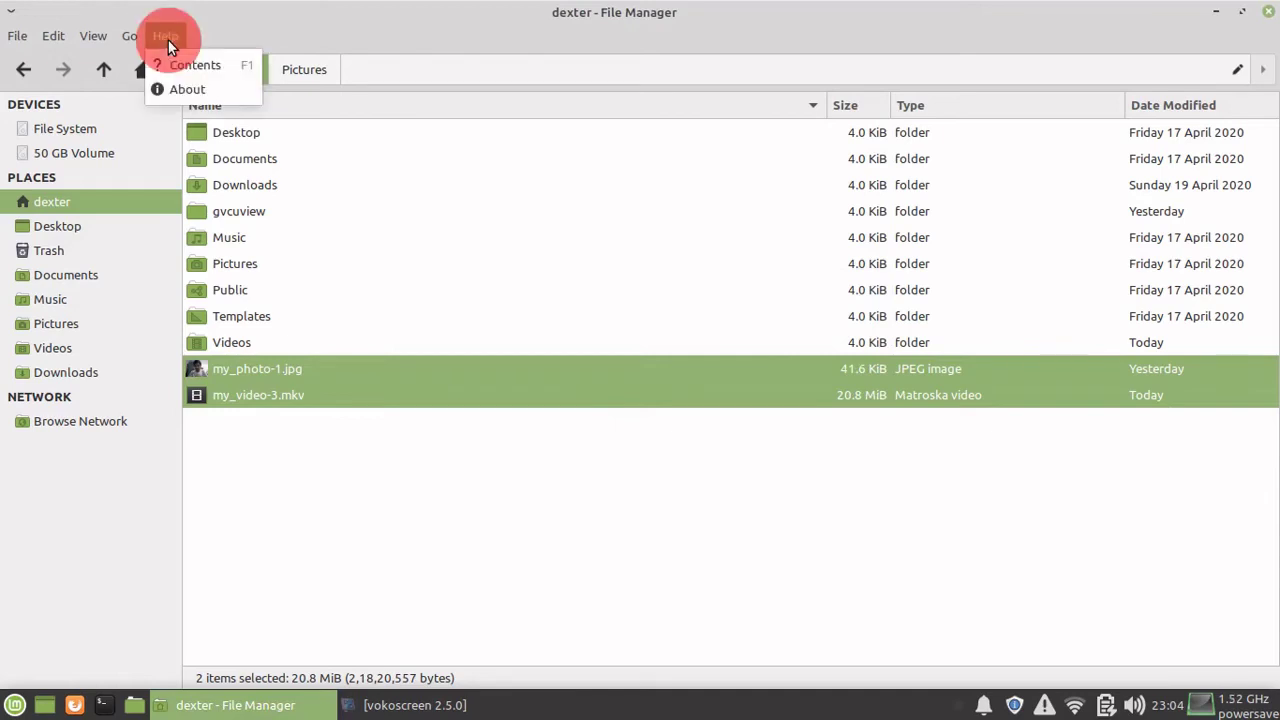
pyautogui.click(199, 87)
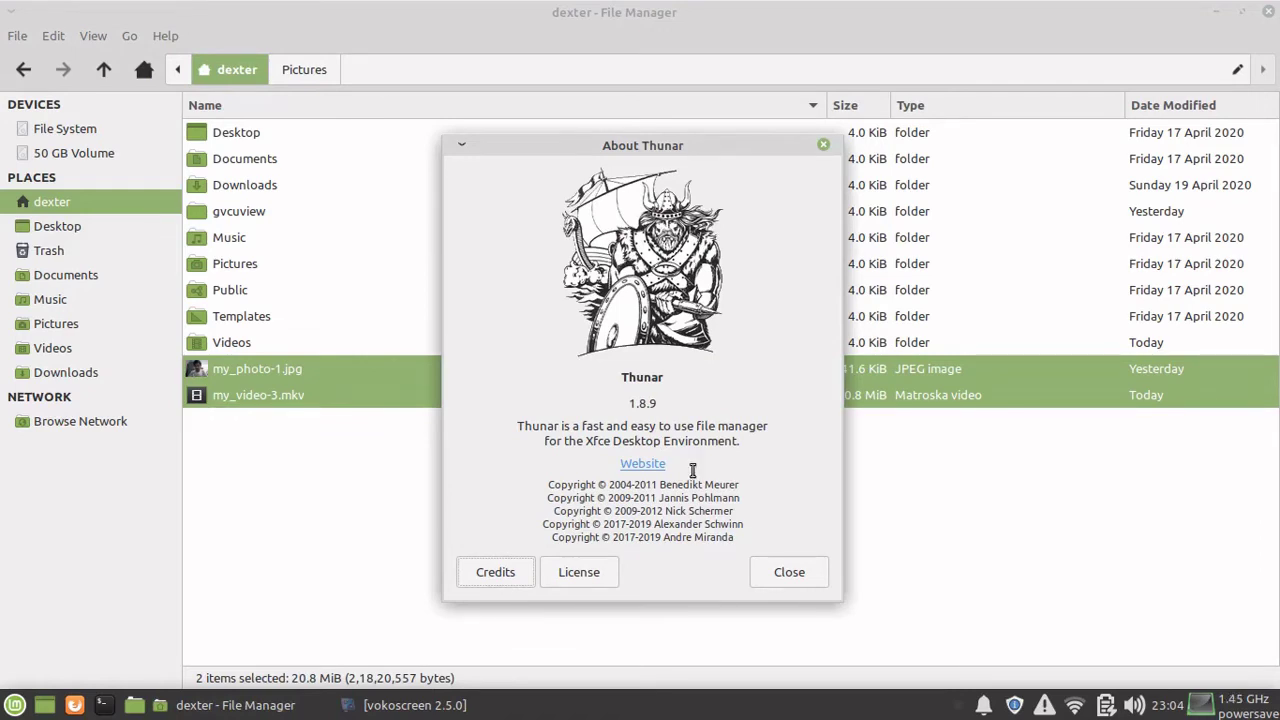
pyautogui.click(772, 575)
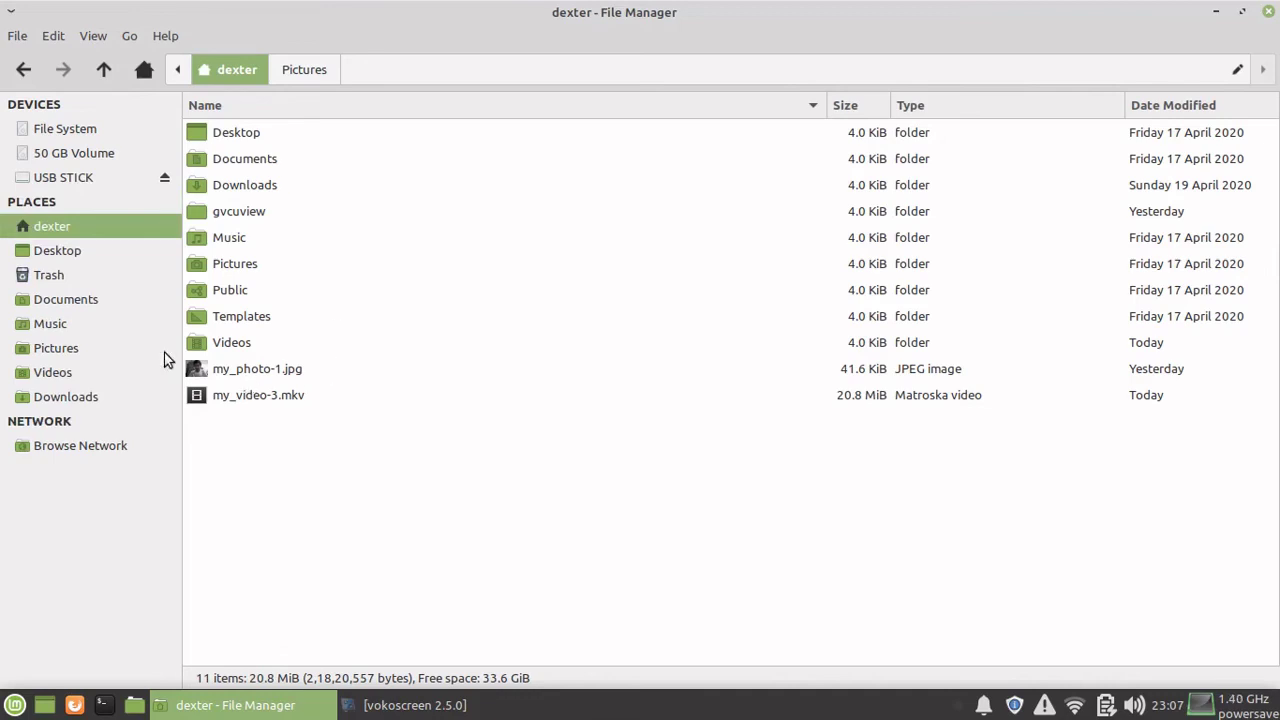
# - View the contents of USB STICK, and switch its window between reduced and full size, ending maximized
pyautogui.click(69, 180)
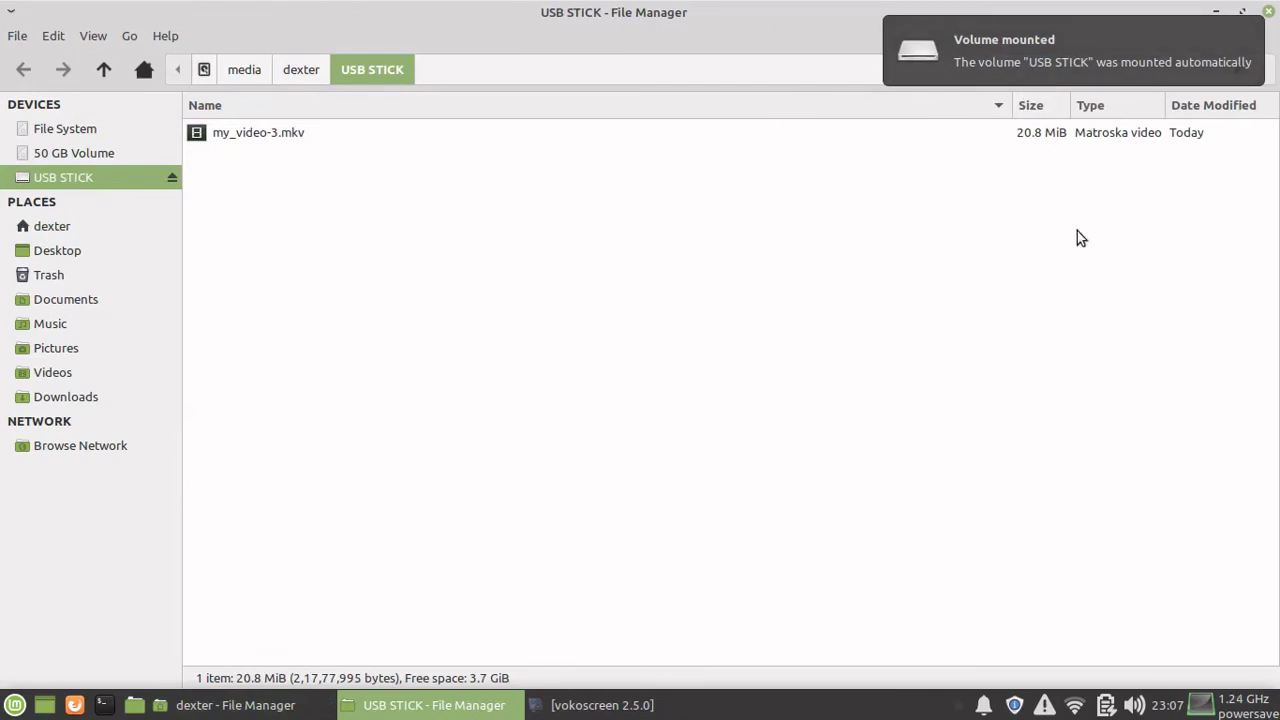
pyautogui.moveTo(558, 20); pyautogui.dragTo(493, 71)
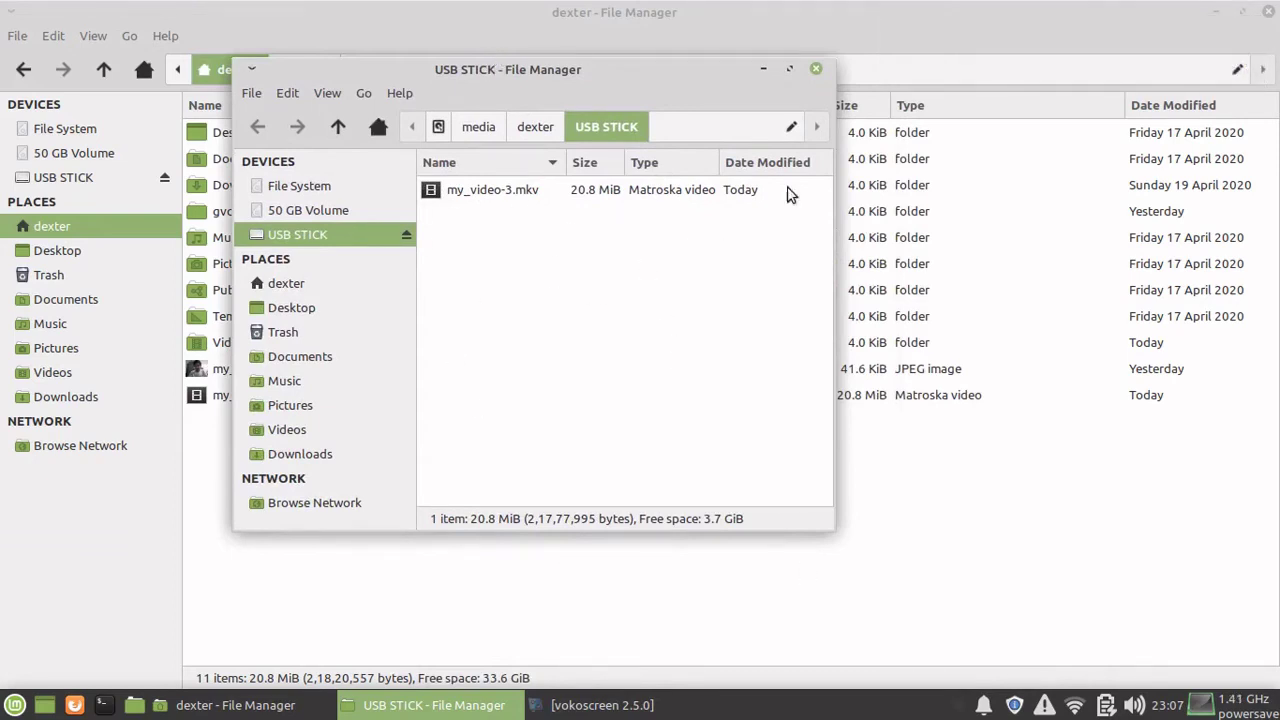
pyautogui.click(789, 72)
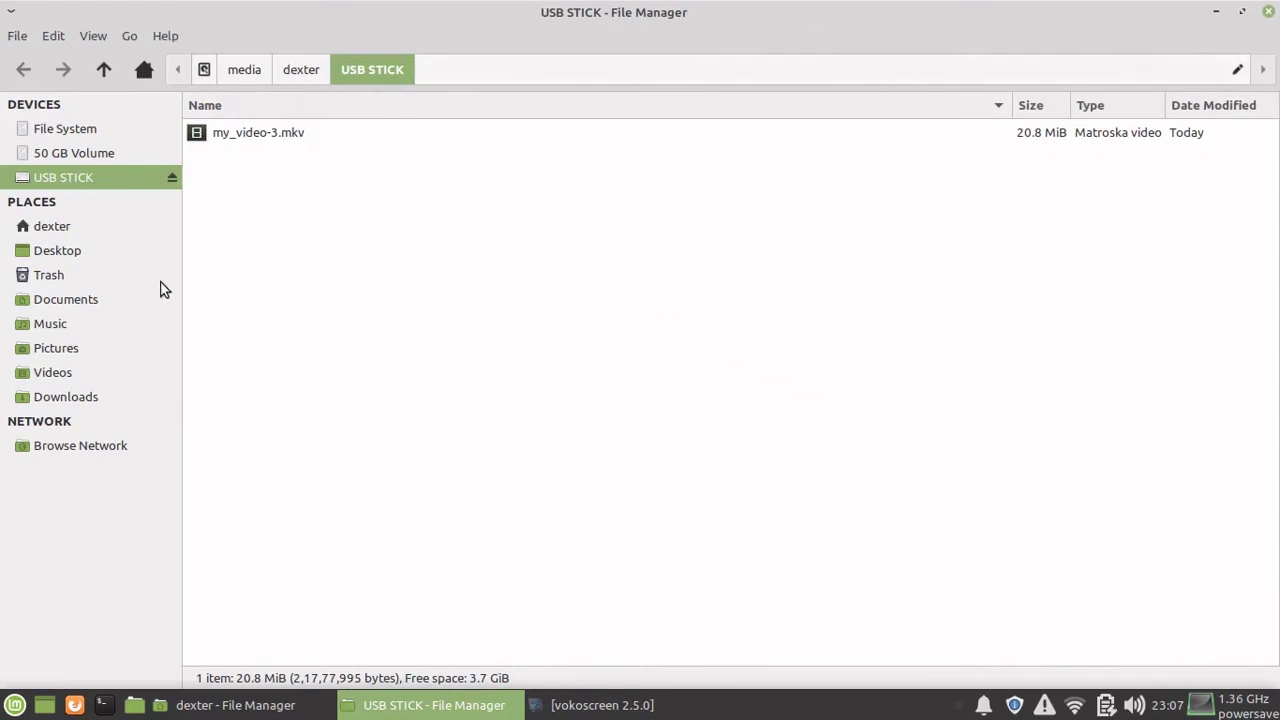
pyautogui.click(1241, 12)
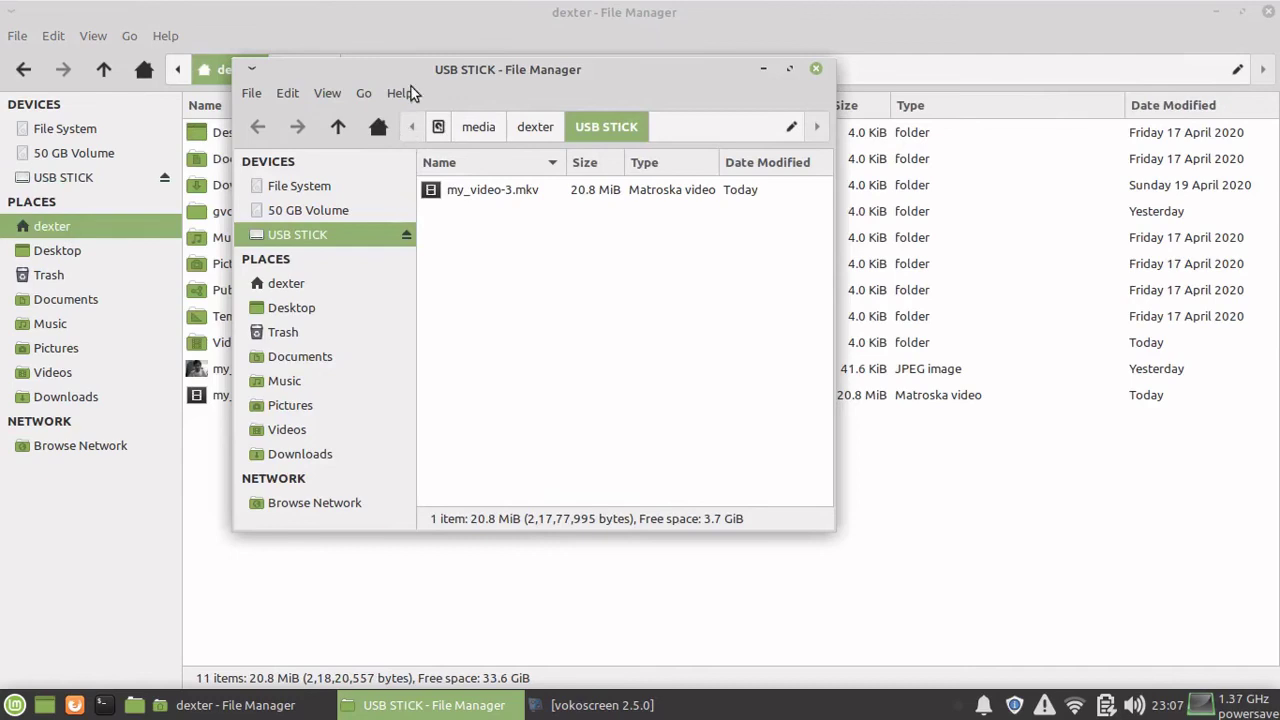
pyautogui.click(789, 69)
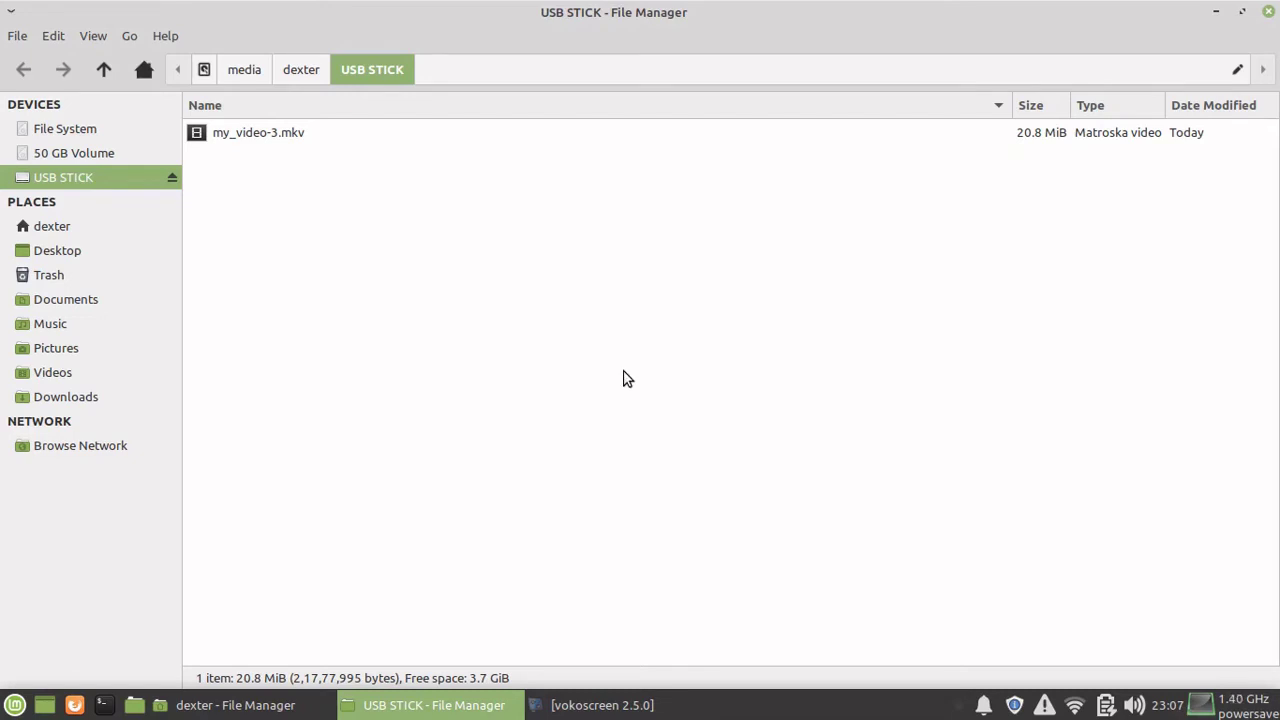
# - Copy my_photo-1.jpg from the Pictures folder onto USB STICK
pyautogui.click(57, 303)
pyautogui.click(58, 325)
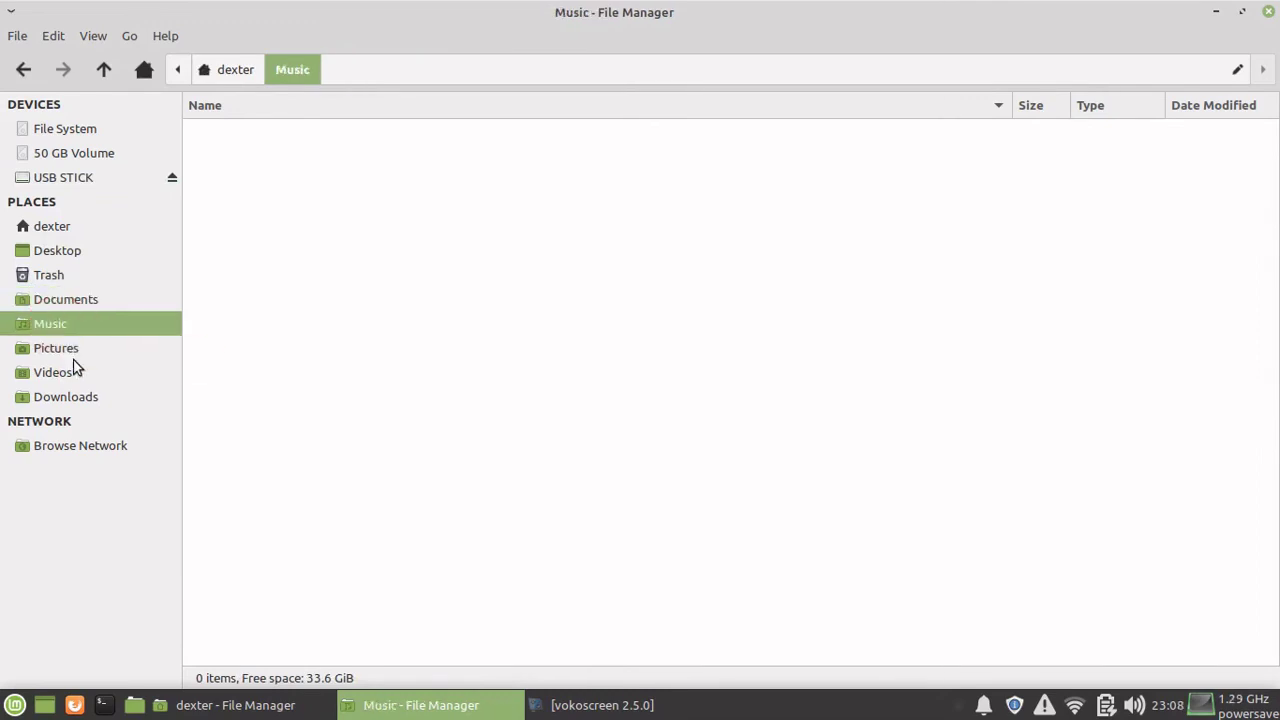
pyautogui.click(65, 349)
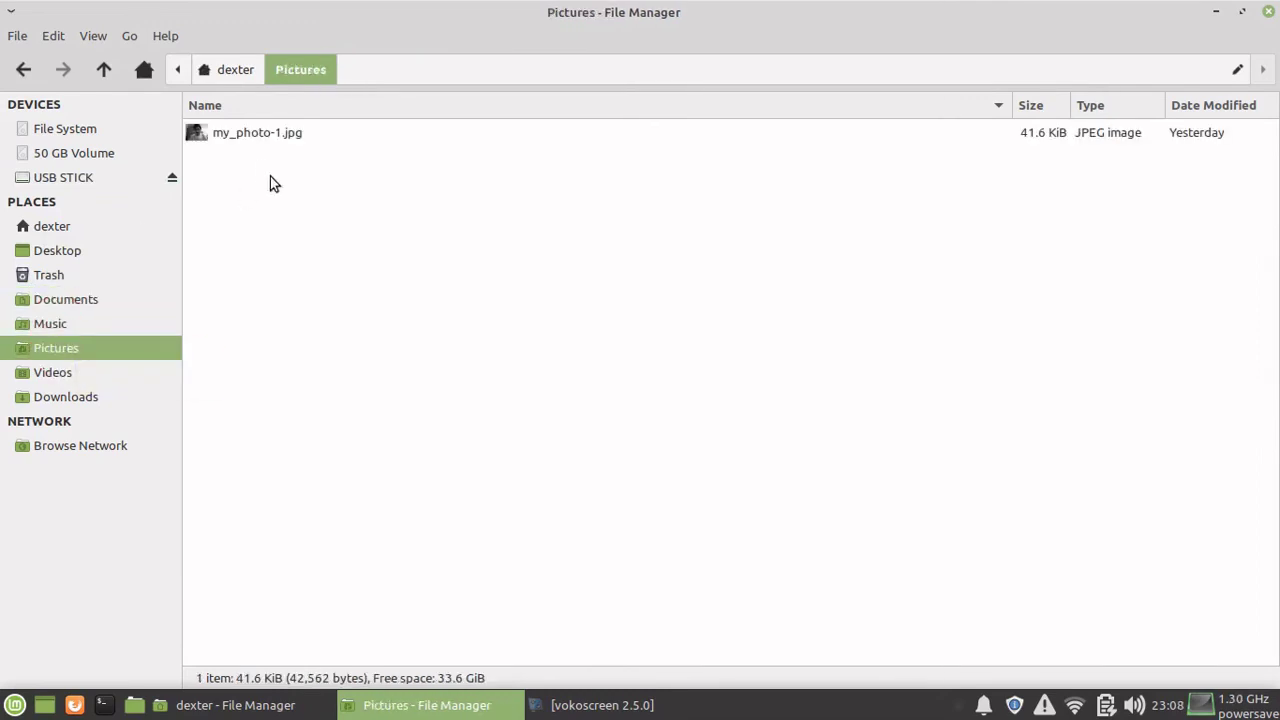
pyautogui.rightClick(252, 136)
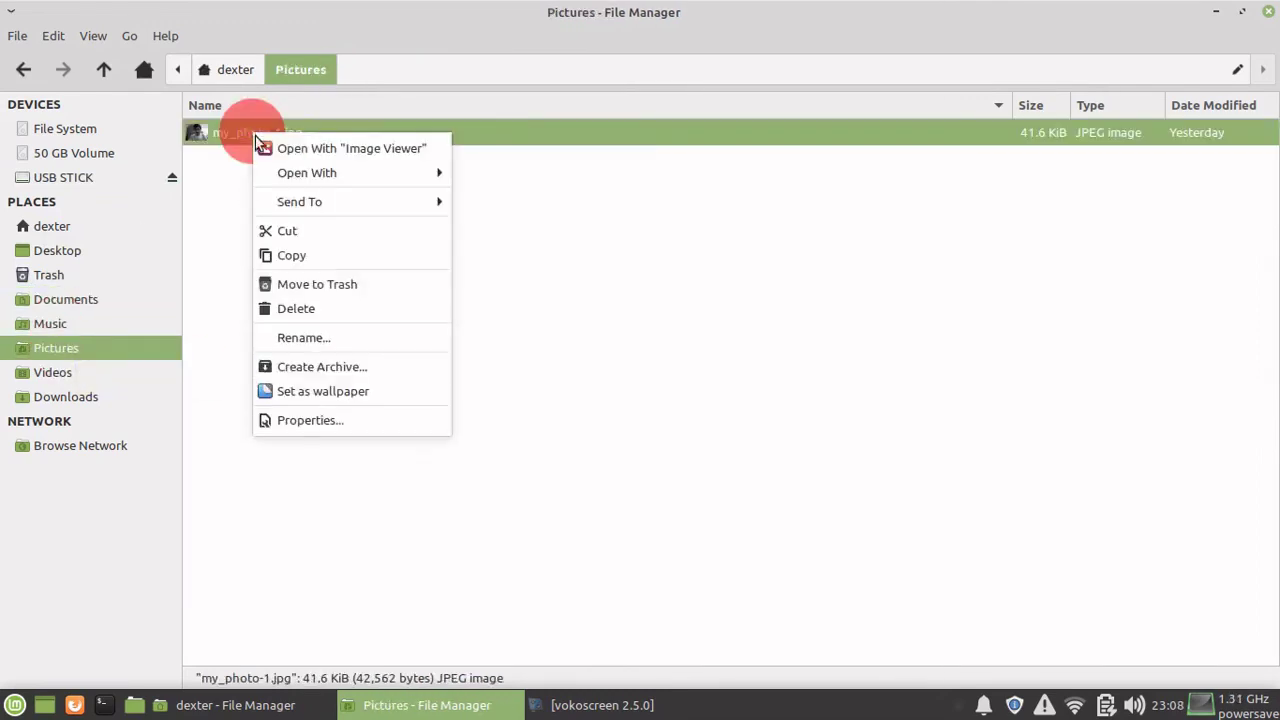
pyautogui.click(302, 256)
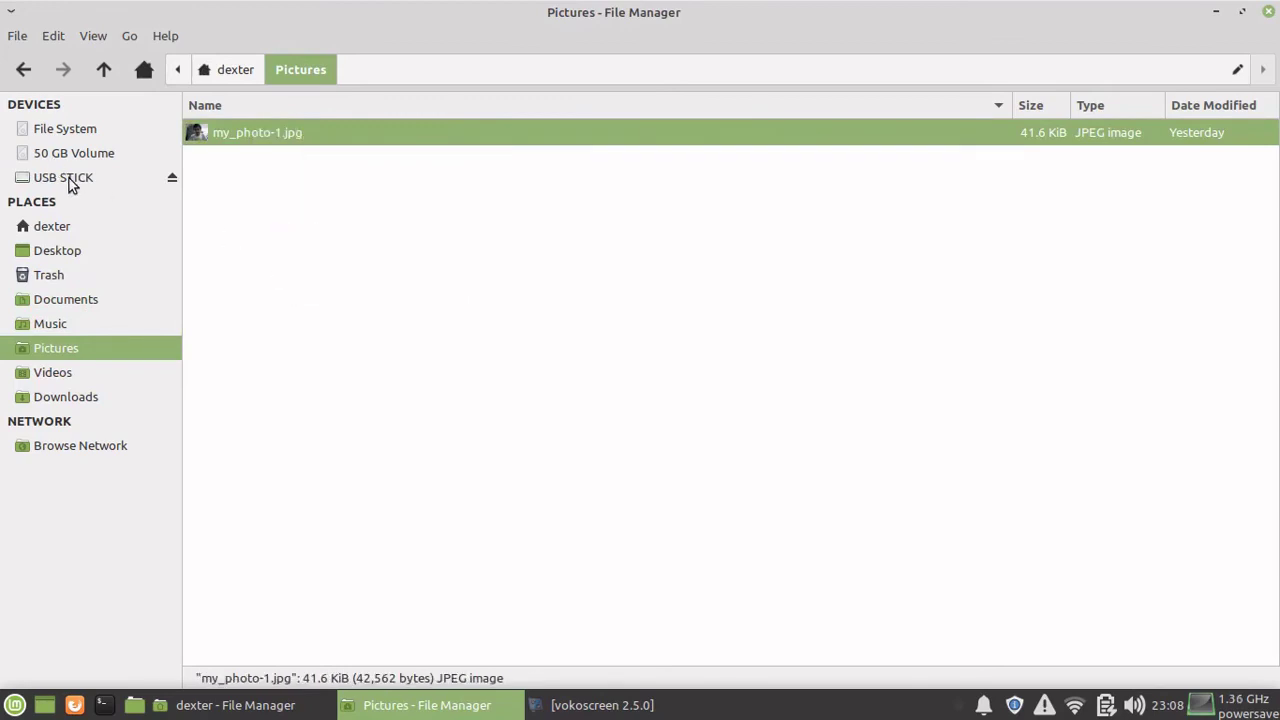
pyautogui.click(68, 180)
pyautogui.rightClick(354, 358)
pyautogui.click(404, 432)
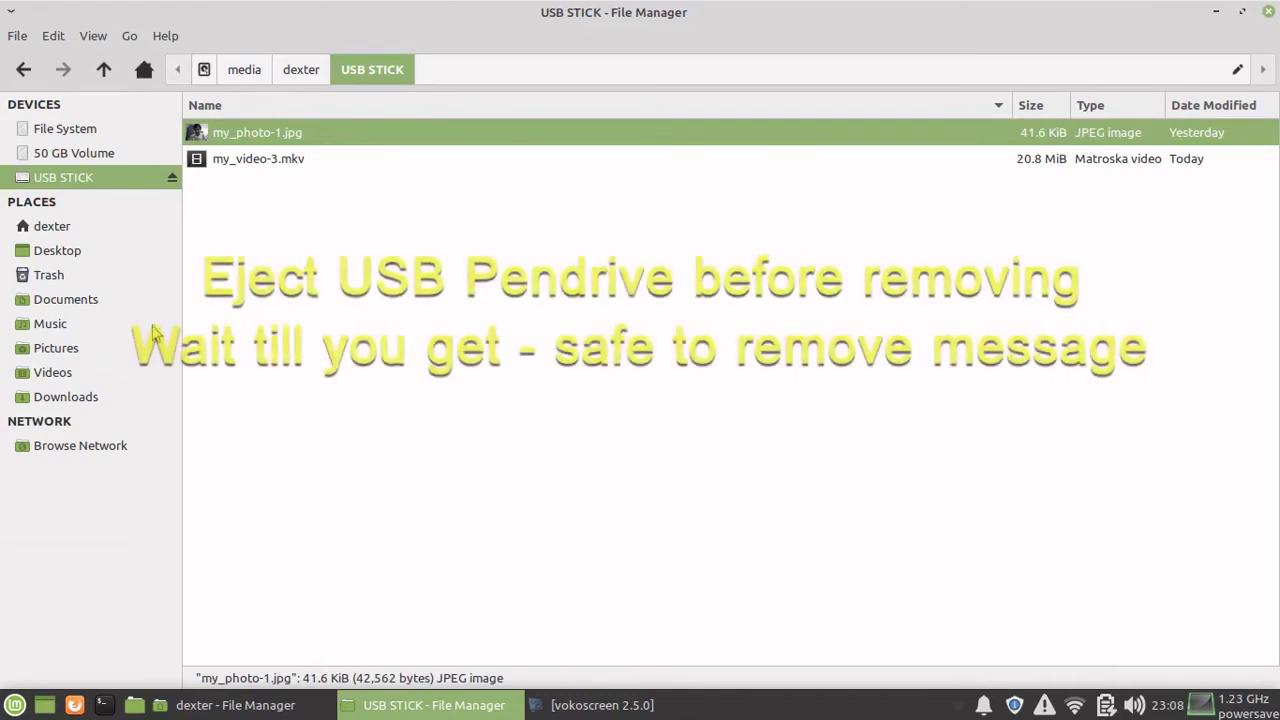
# - View the actions available for USB STICK and eject the drive
pyautogui.rightClick(152, 180)
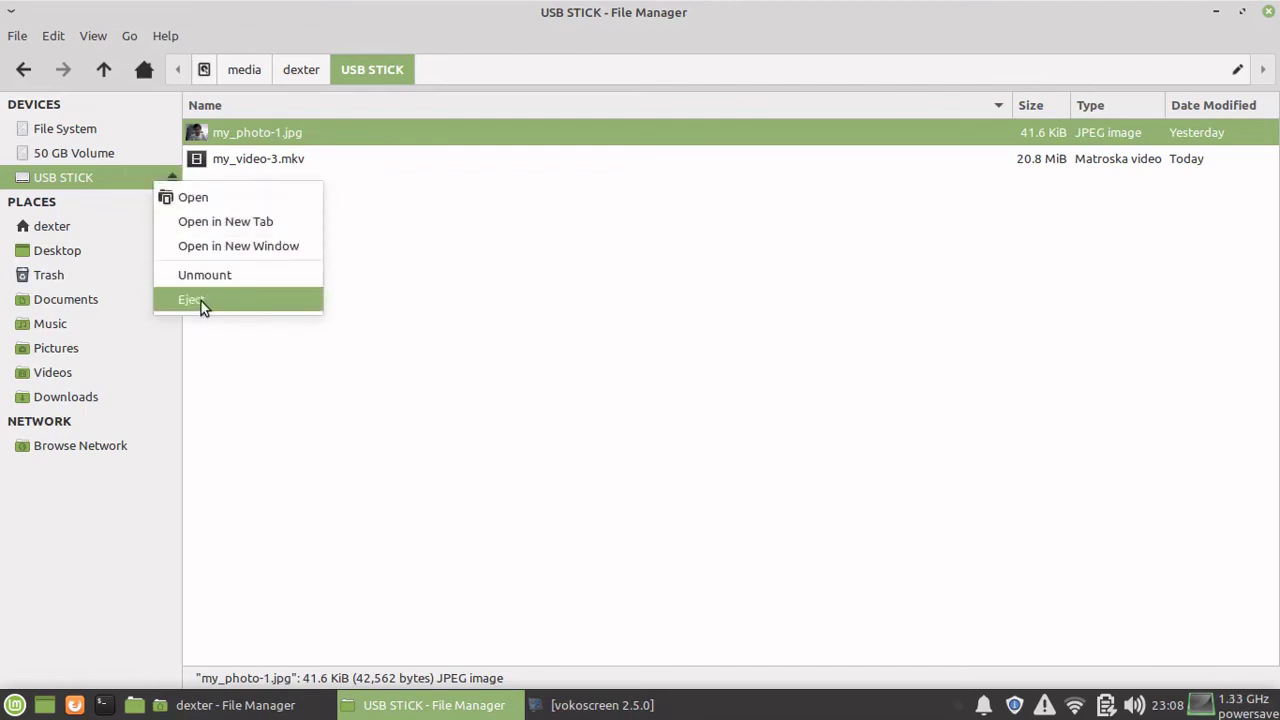
pyautogui.click(126, 178)
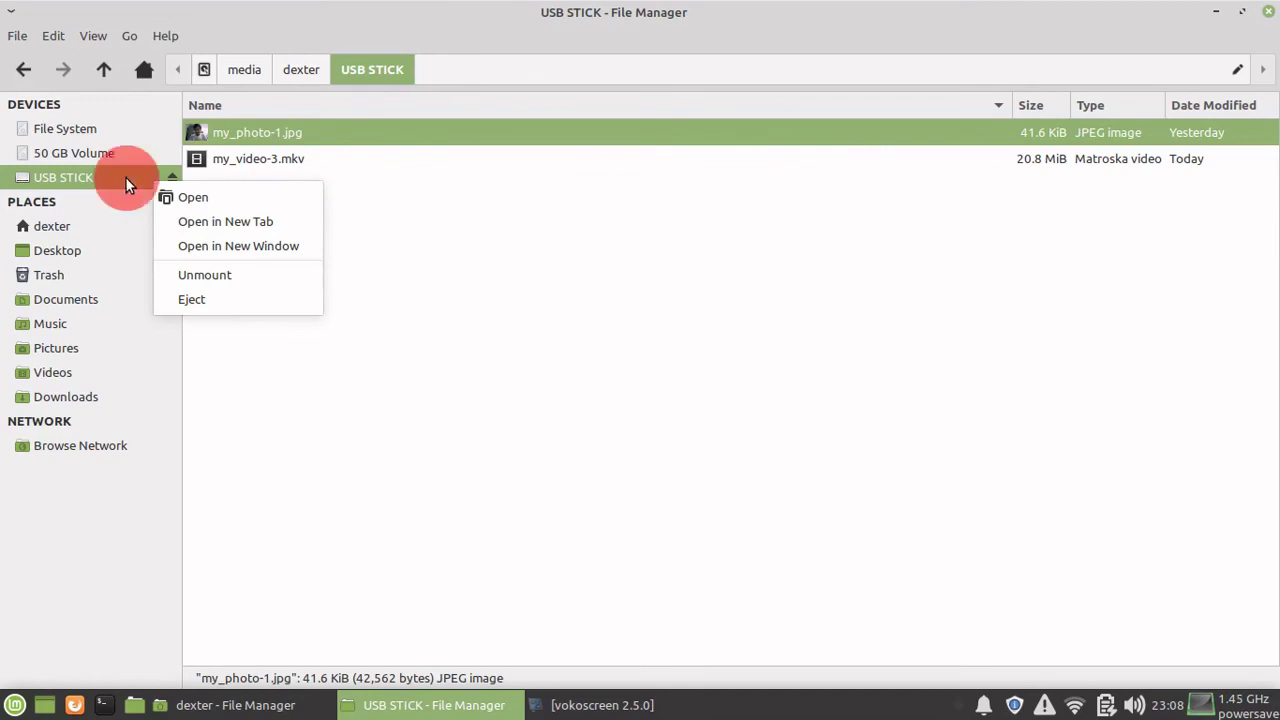
pyautogui.click(171, 178)
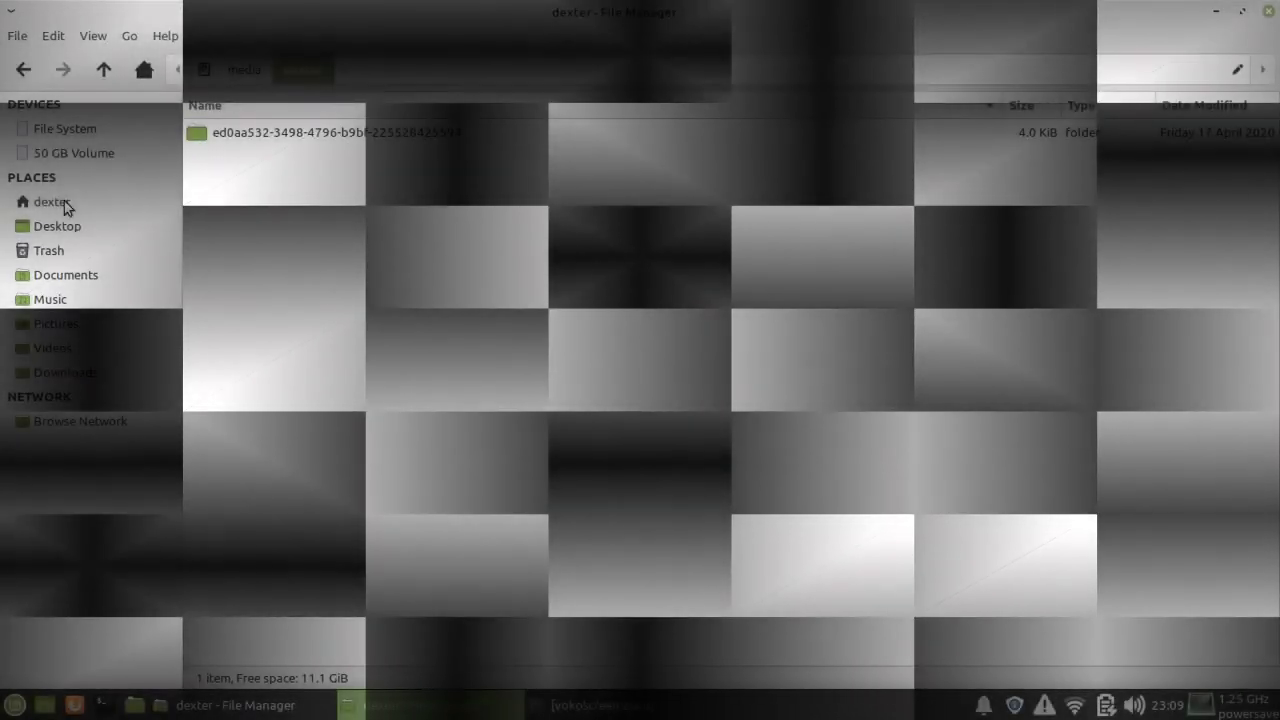
# - Go to the home folder, open it in a second tab as well, and switch between the two tabs
pyautogui.click(64, 202)
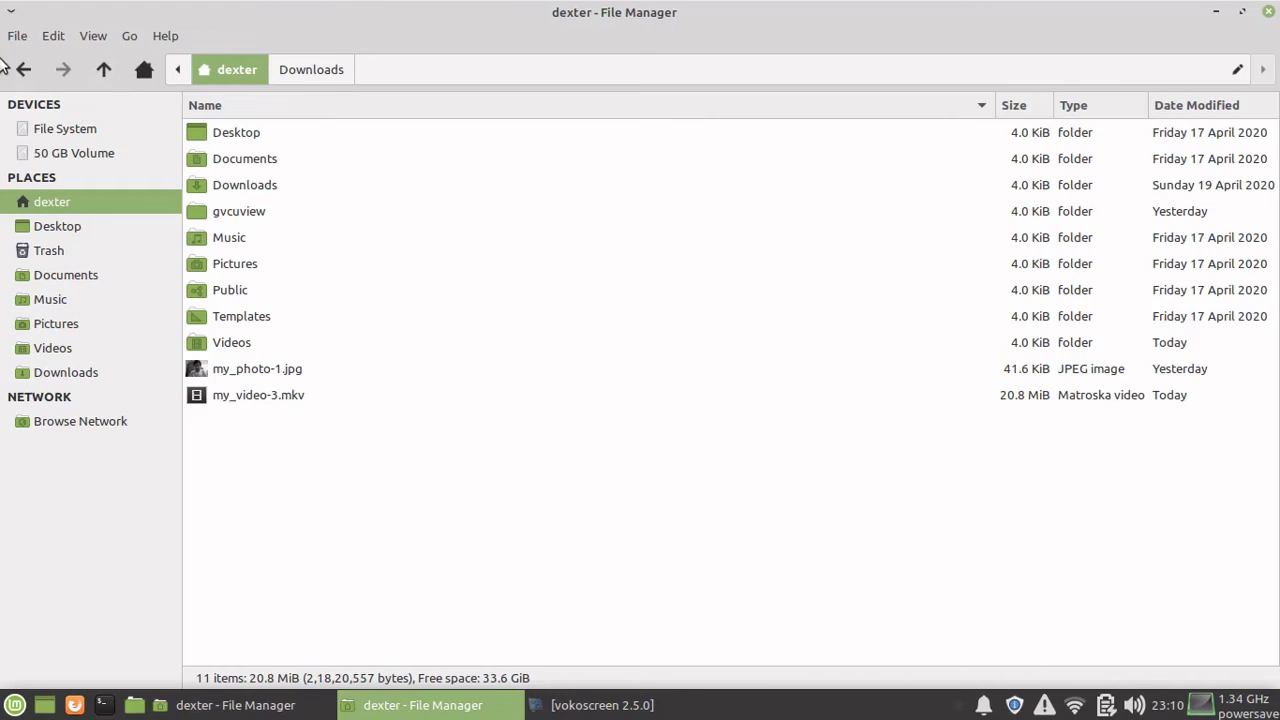
pyautogui.click(22, 37)
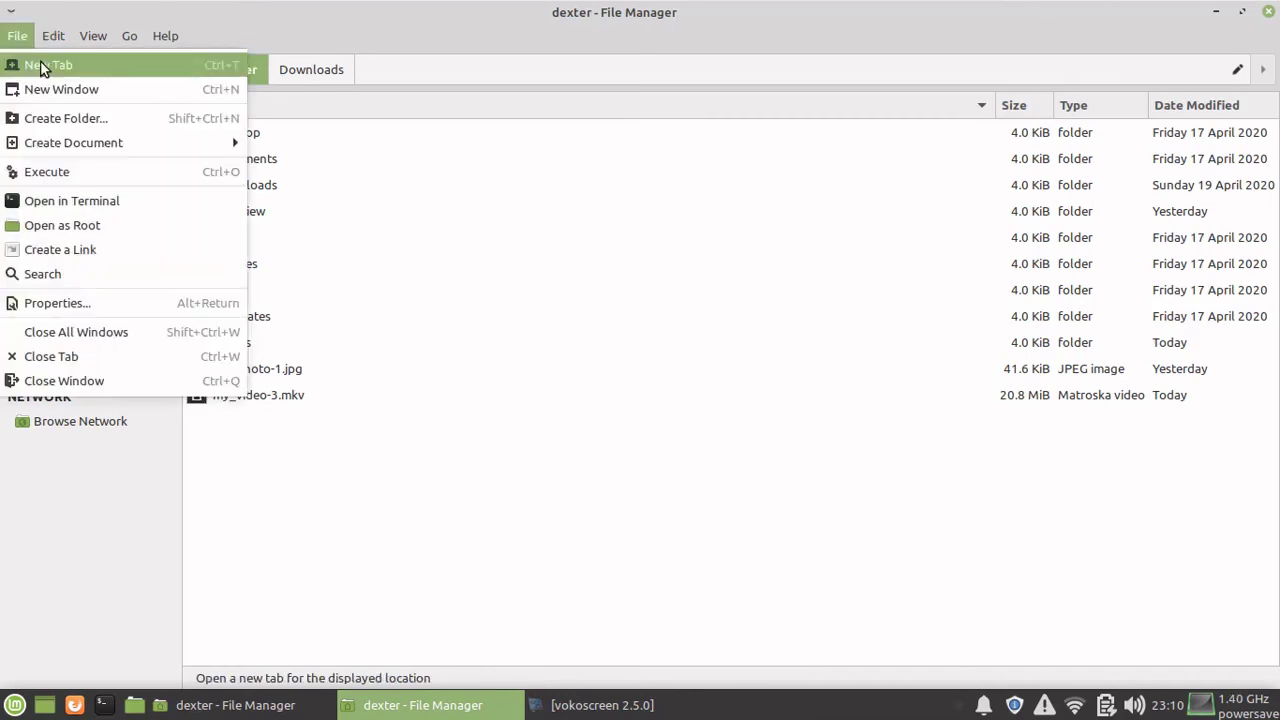
pyautogui.click(42, 66)
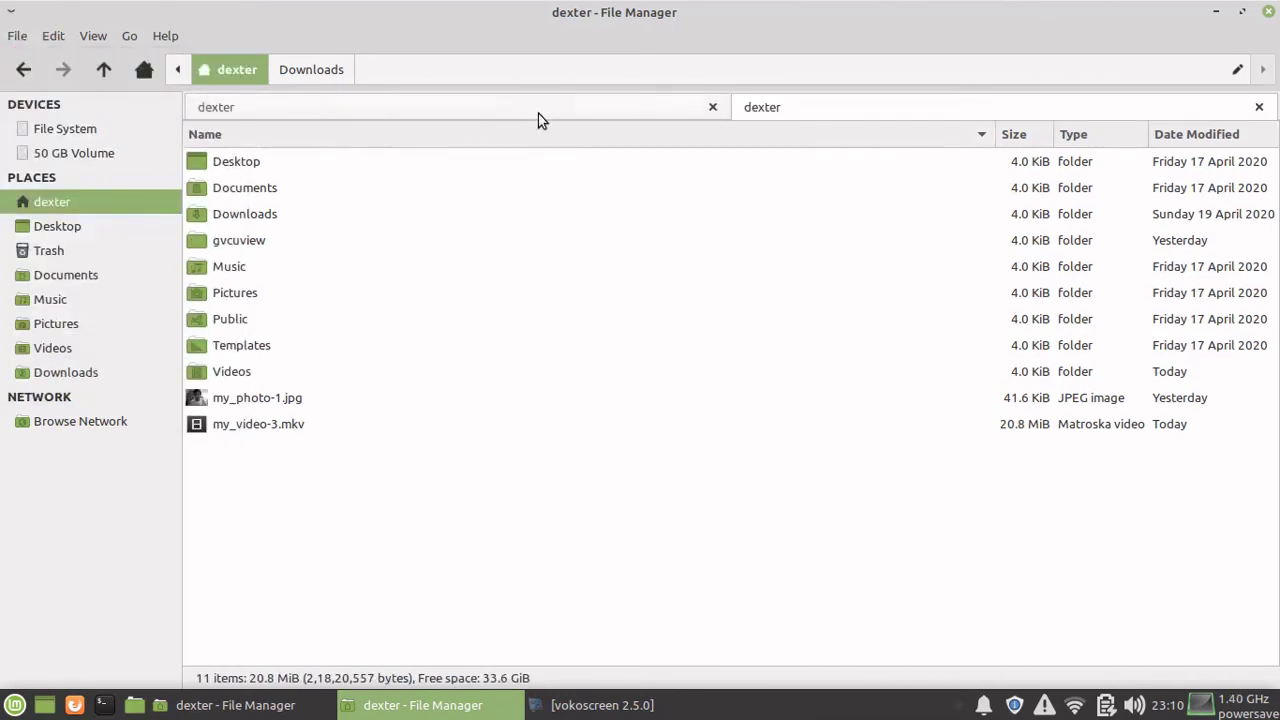
pyautogui.click(538, 113)
pyautogui.click(874, 110)
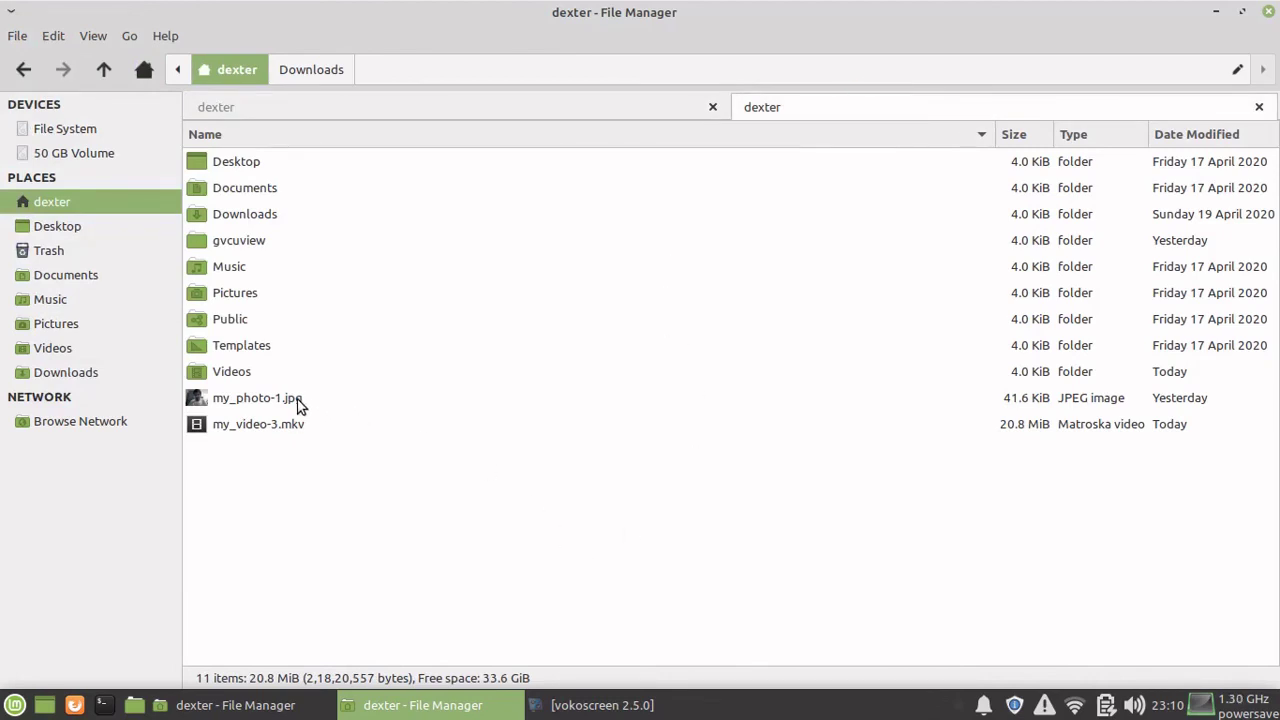
# - Show Documents in the first tab and copy my_photo-1.jpg into it from the home folder in the second tab
pyautogui.click(432, 106)
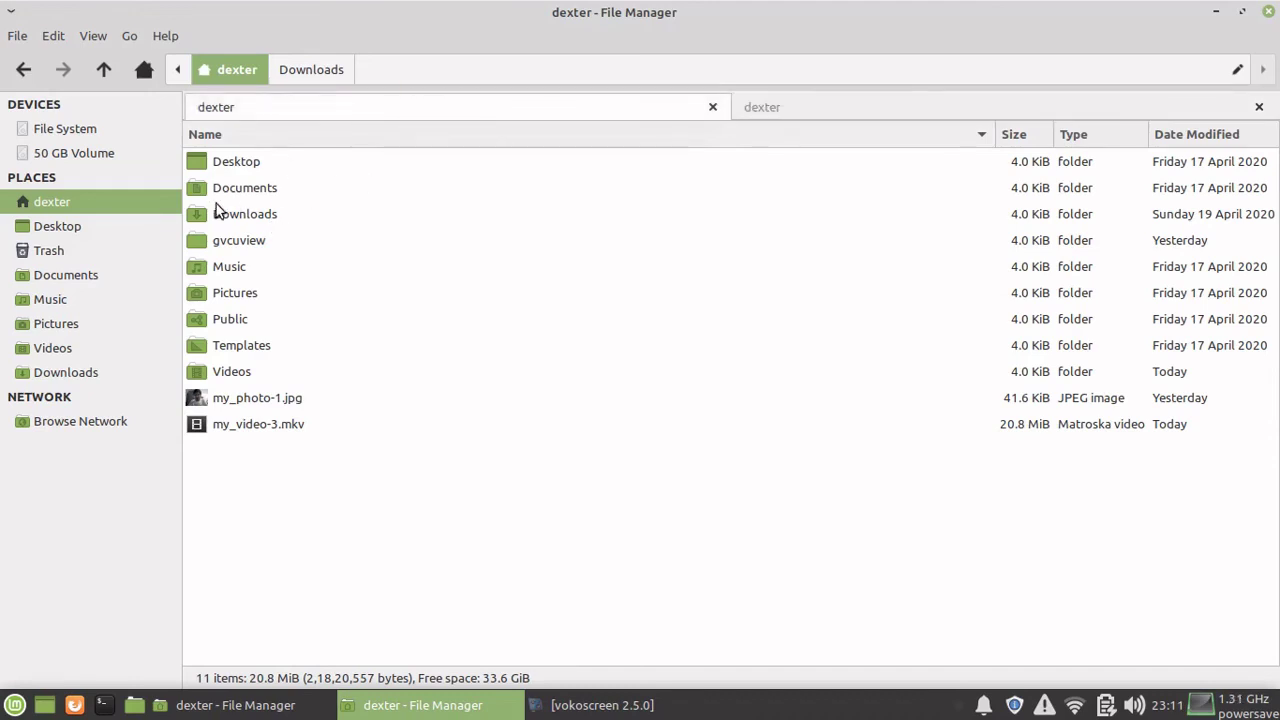
pyautogui.doubleClick(247, 188)
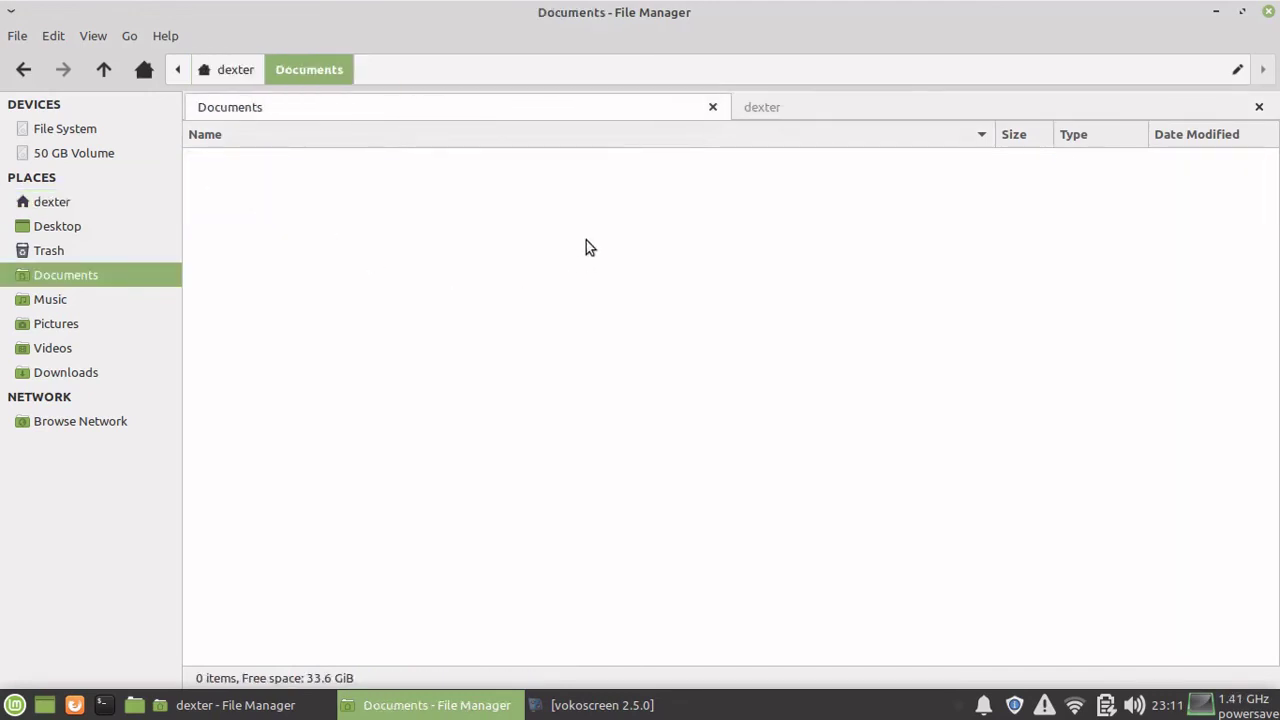
pyautogui.click(863, 108)
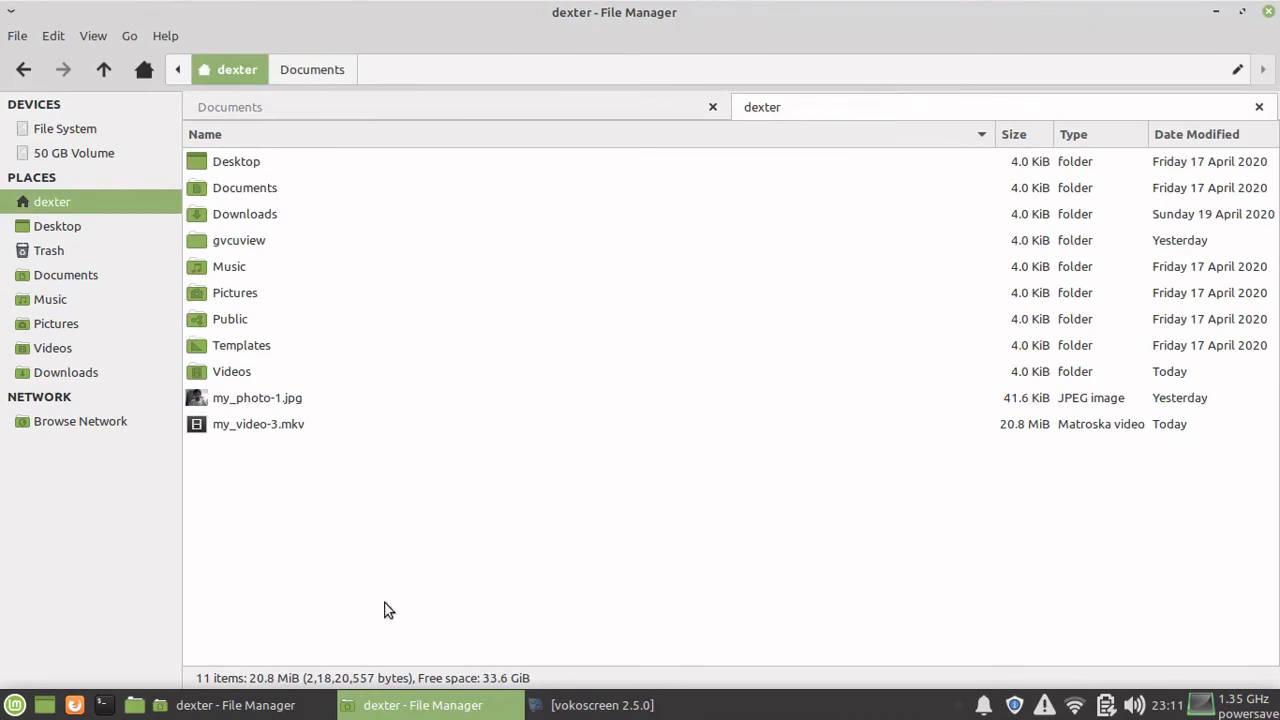
pyautogui.click(236, 463)
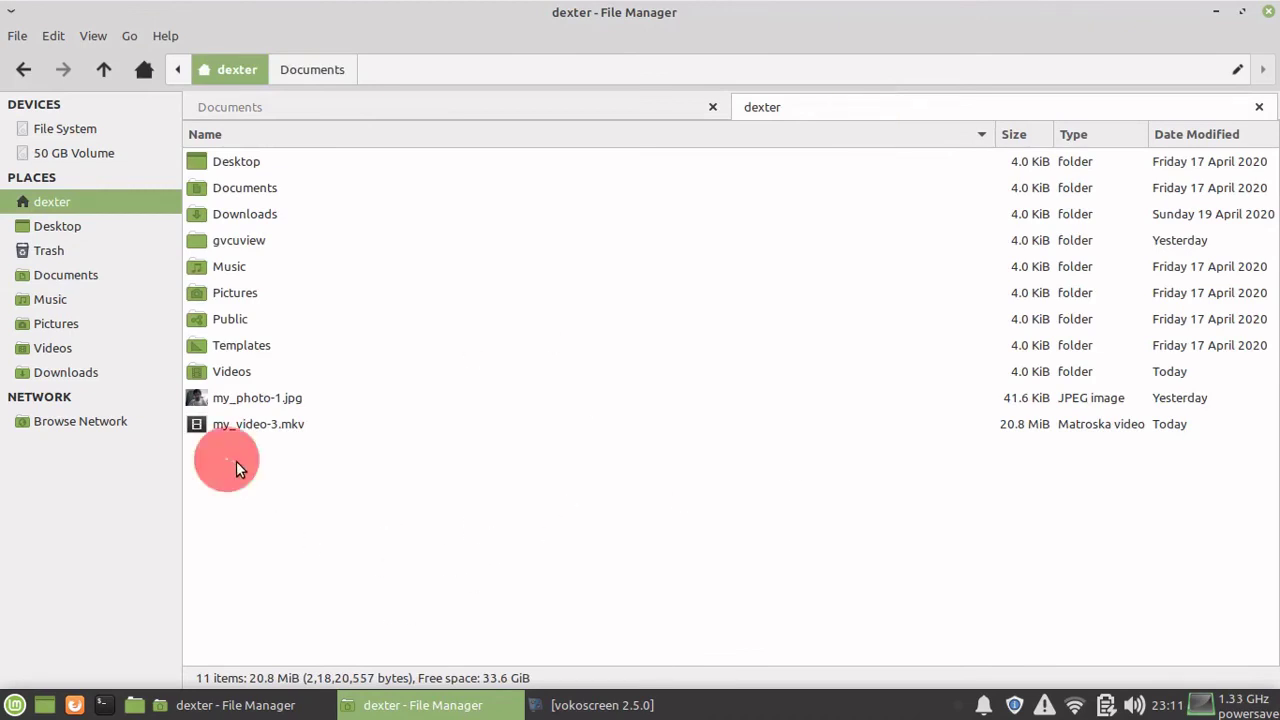
pyautogui.rightClick(293, 400)
pyautogui.click(355, 525)
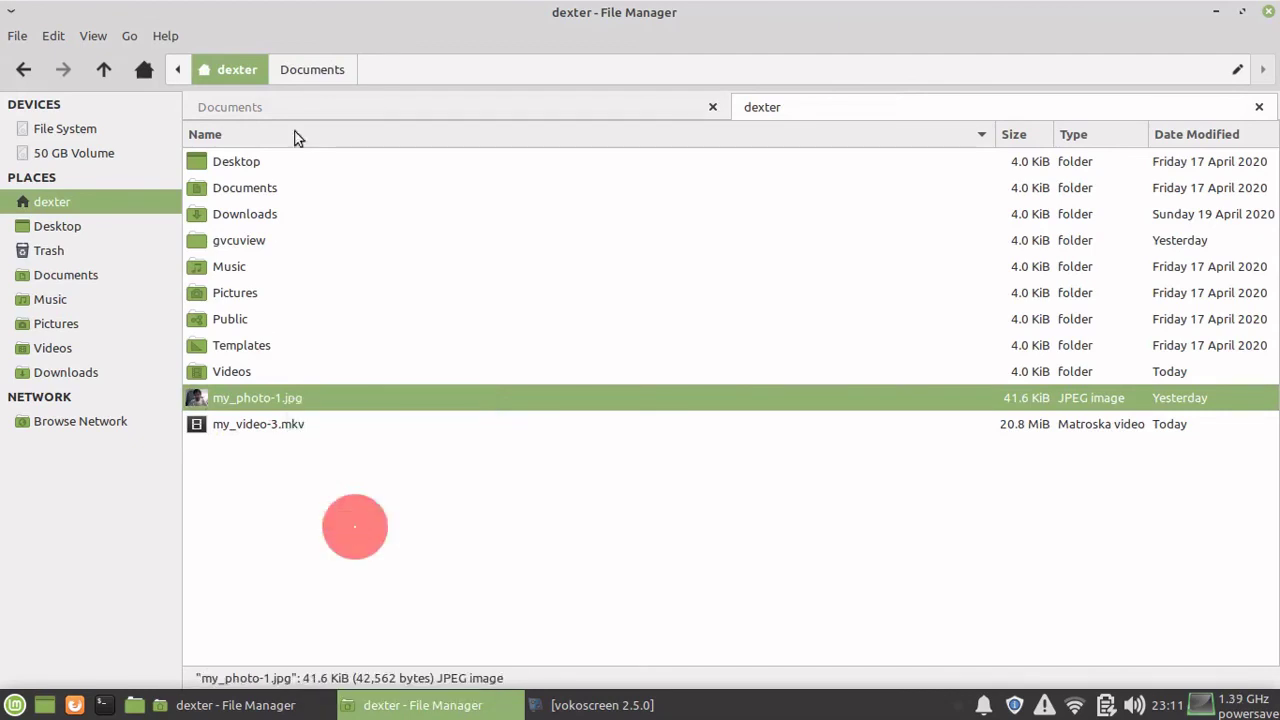
pyautogui.click(340, 107)
pyautogui.rightClick(361, 280)
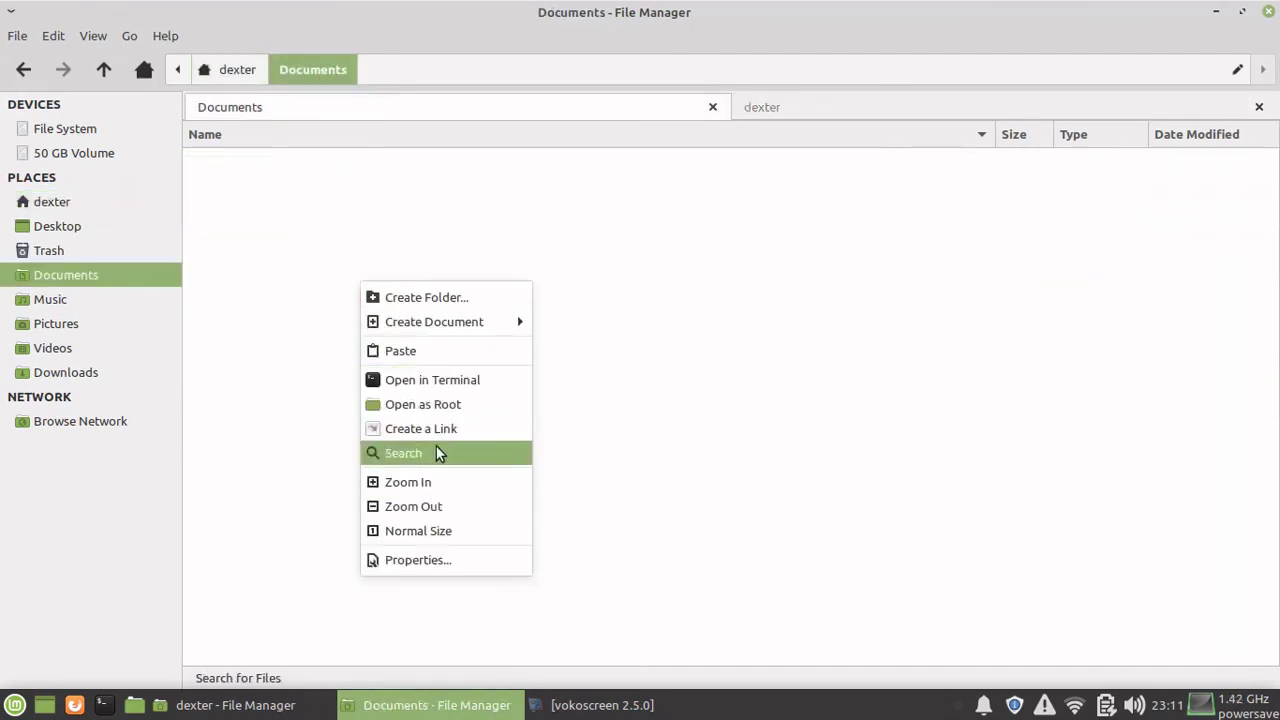
pyautogui.click(424, 355)
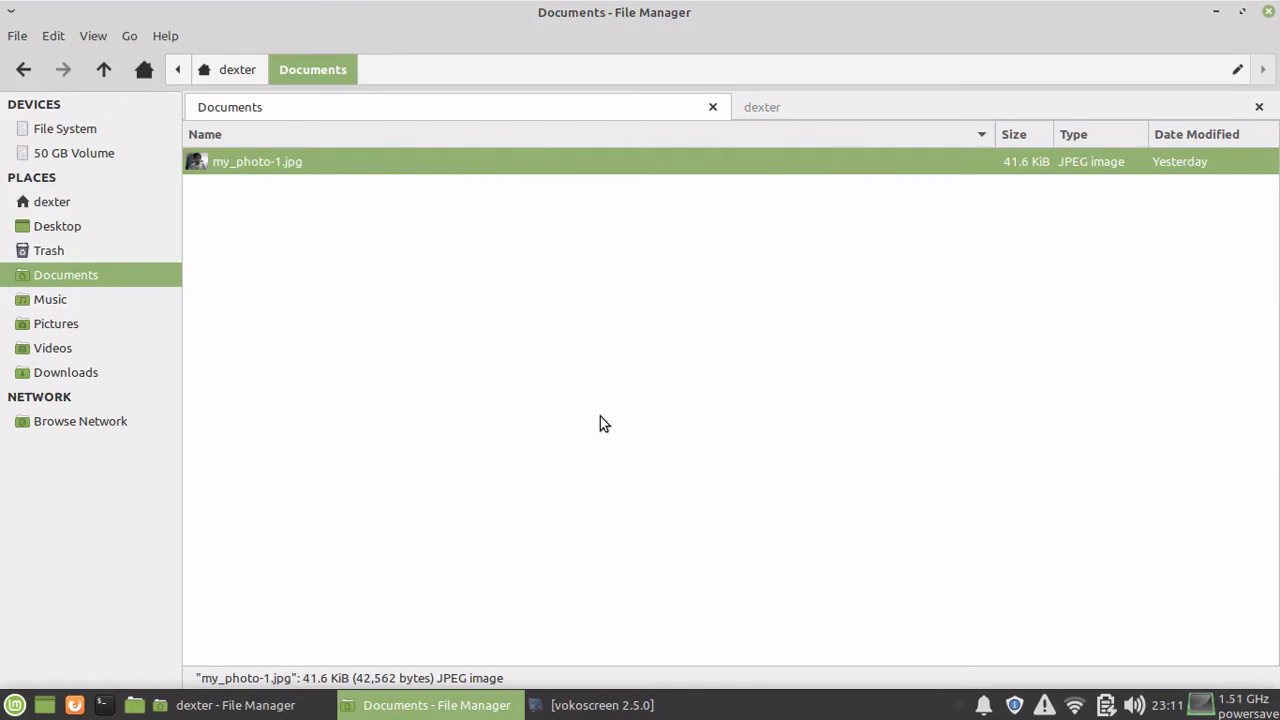
# - Return the first tab to the home folder, search that folder for "my" with Catfish, and close the search
pyautogui.hotkey('alt', 'Up')
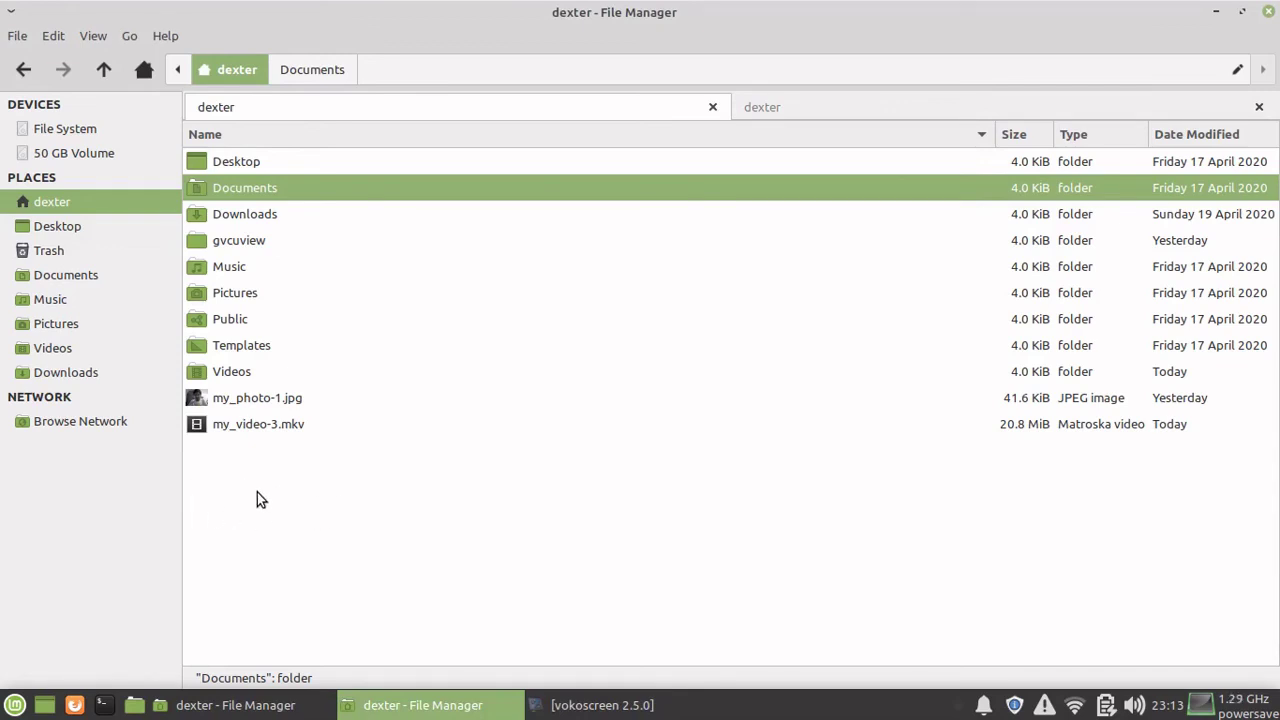
pyautogui.rightClick(51, 204)
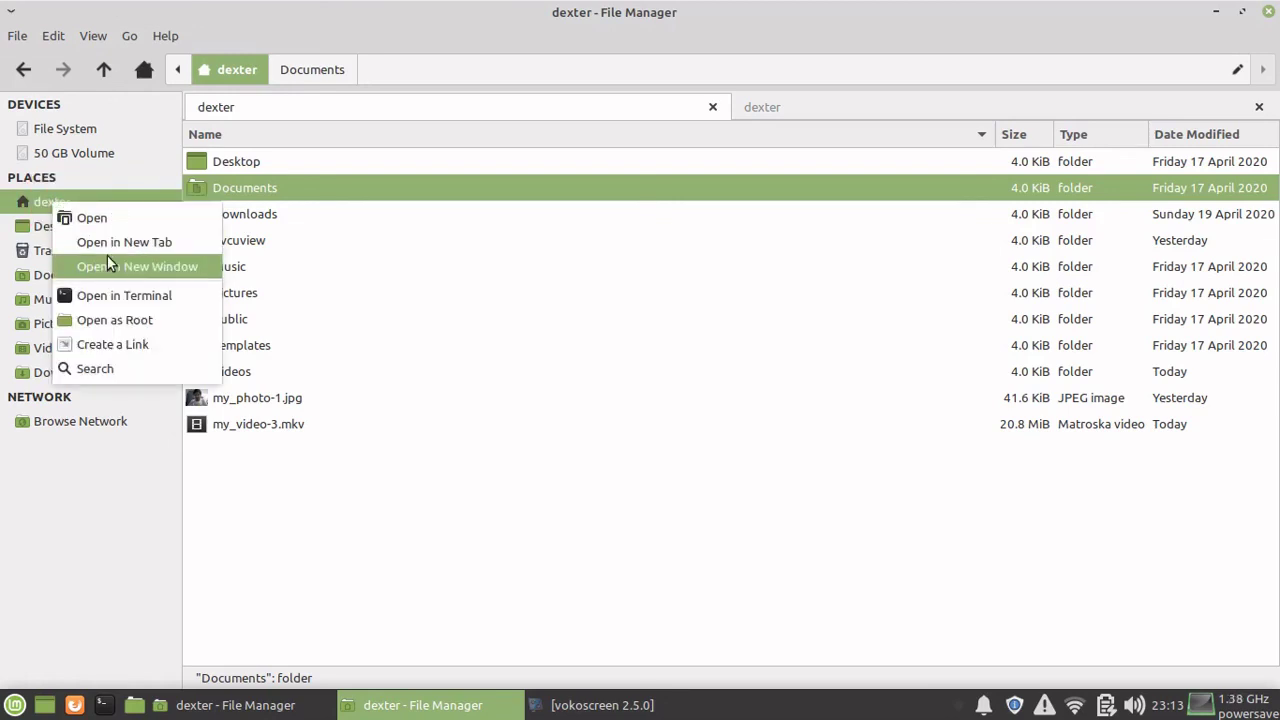
pyautogui.click(121, 369)
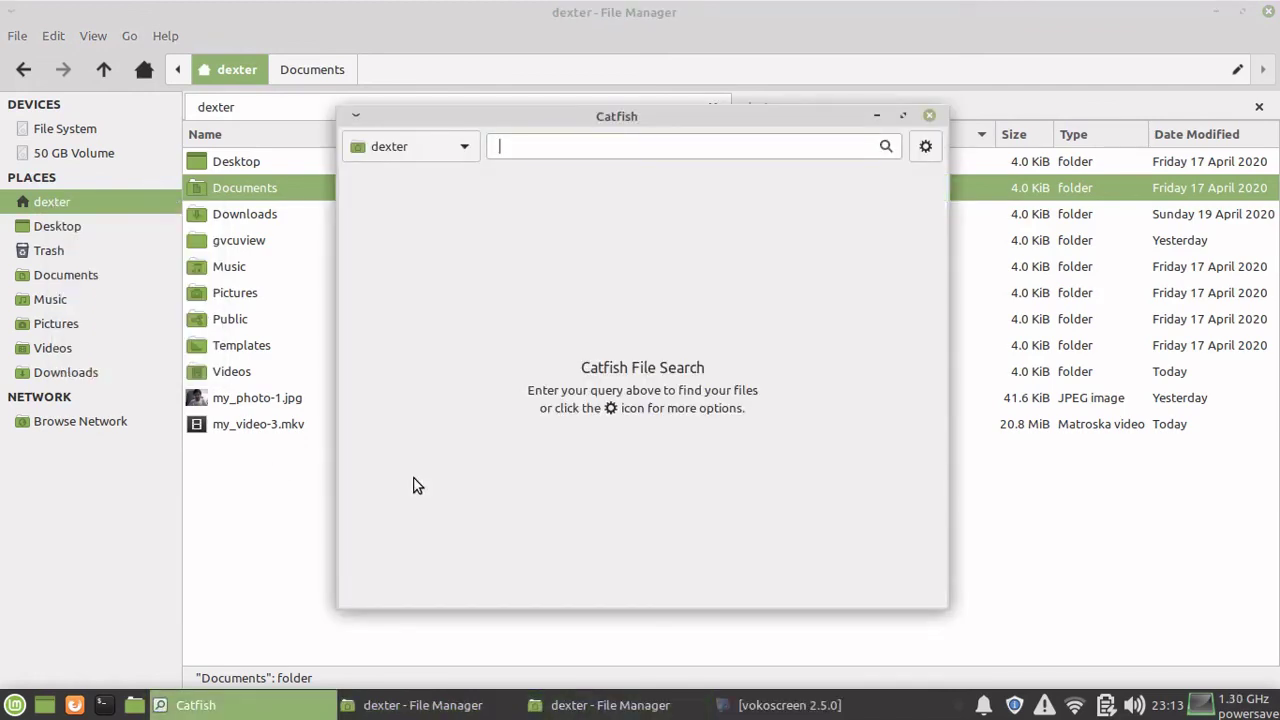
pyautogui.write('my_p')
pyautogui.press('BackSpace')
pyautogui.press('BackSpace')
pyautogui.click(886, 146)
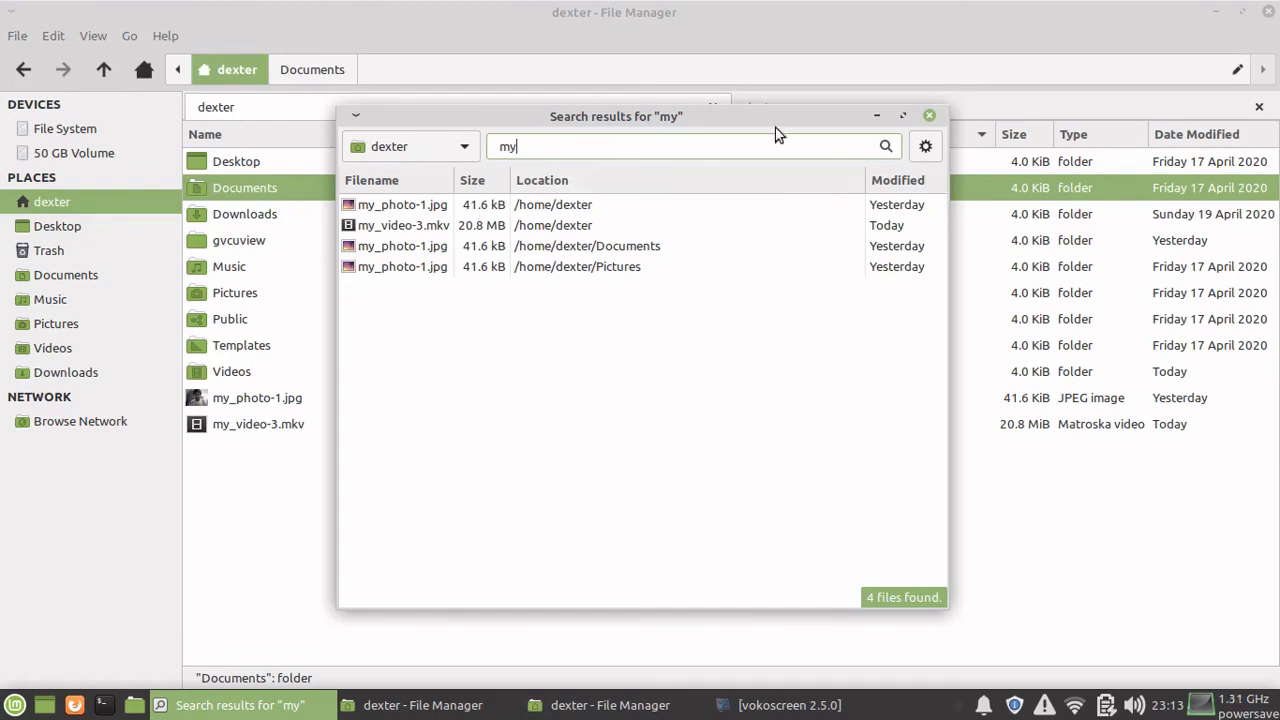
pyautogui.click(929, 118)
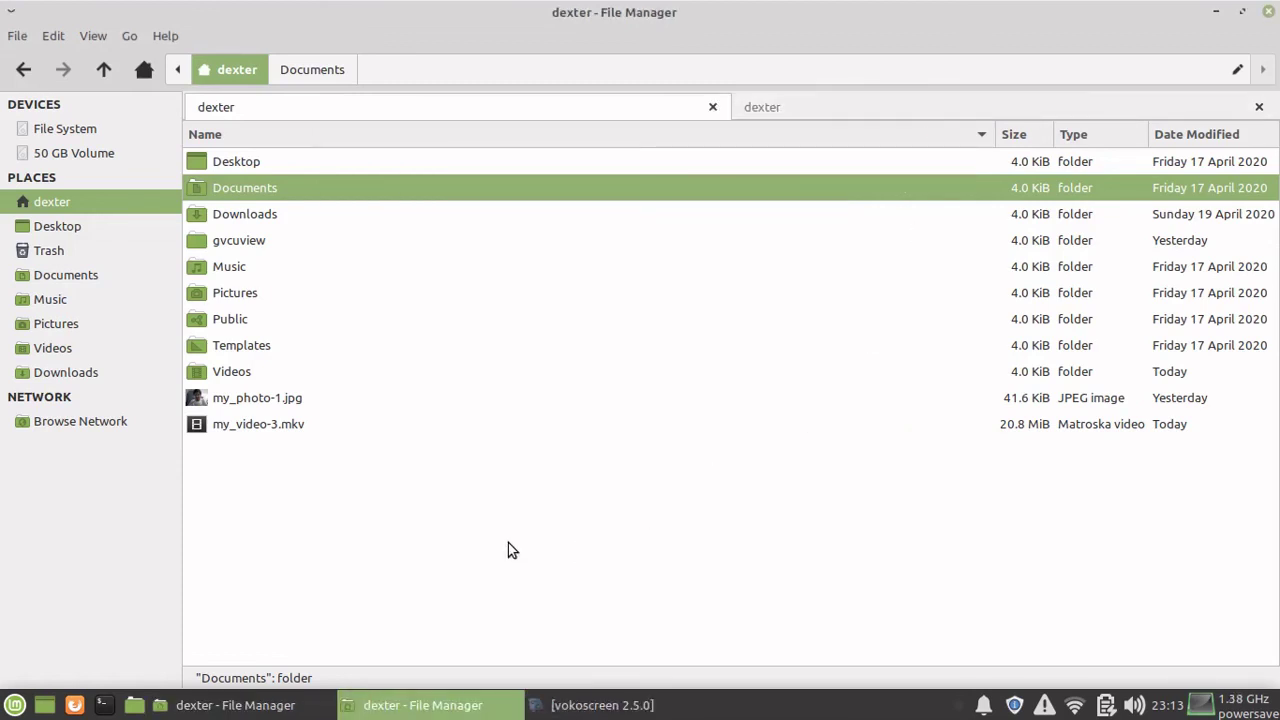